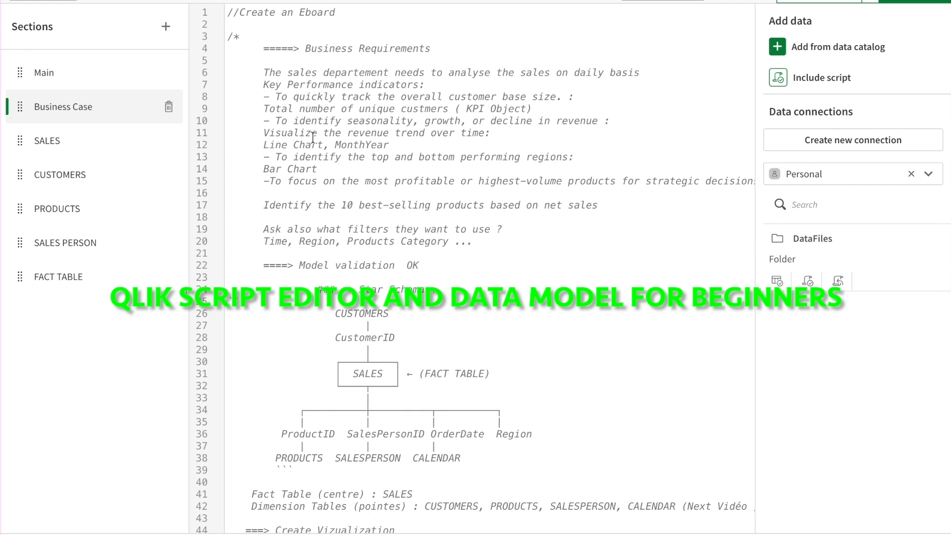
# Review the business requirements and star schema notes in the Business Case section, highlighting the Business Requirements heading.
pyautogui.scroll(-1, 313, 138)
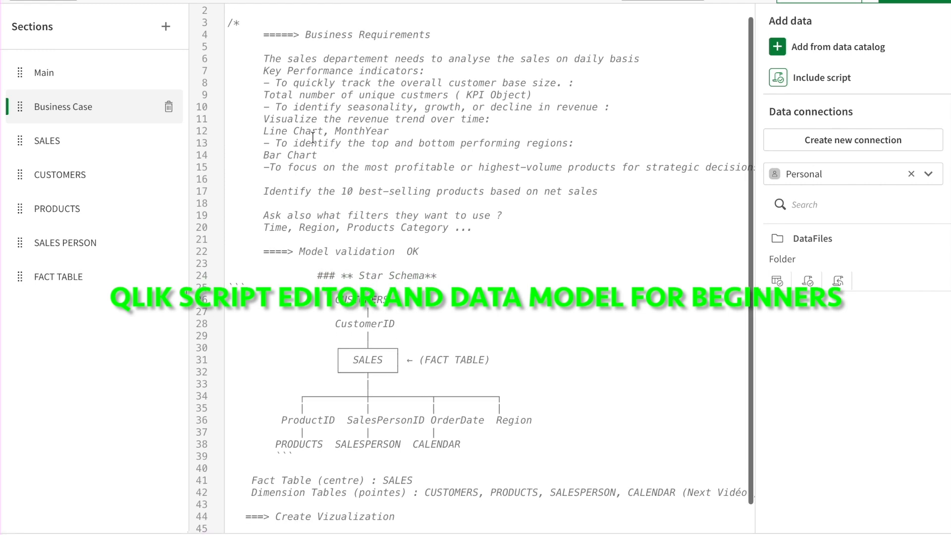
pyautogui.scroll(1, 313, 137)
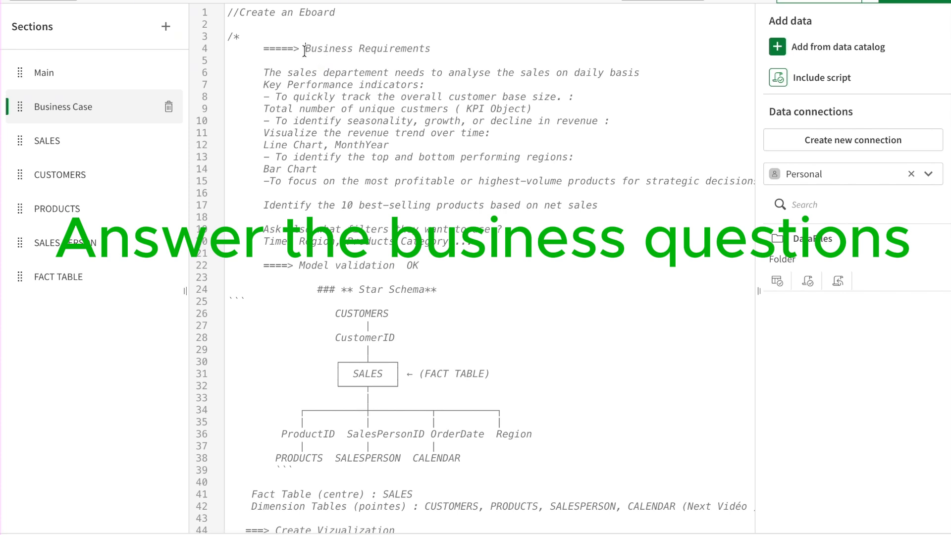
pyautogui.moveTo(305, 50); pyautogui.dragTo(465, 43)
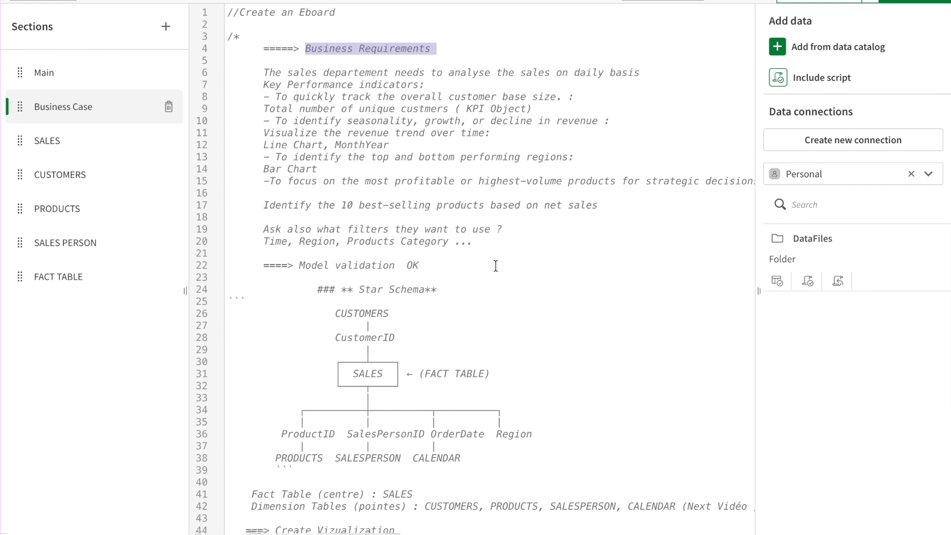
pyautogui.scroll(-1, 496, 266)
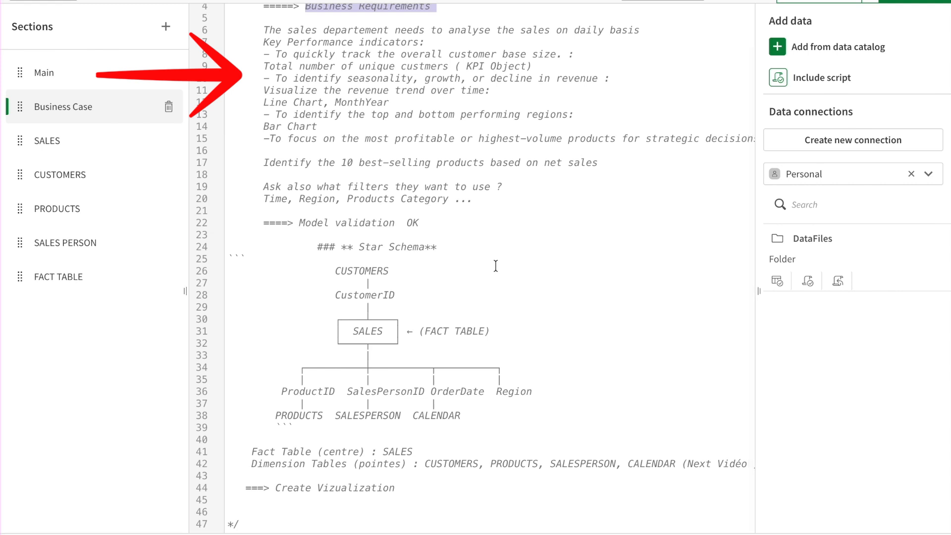
pyautogui.scroll(1, 496, 266)
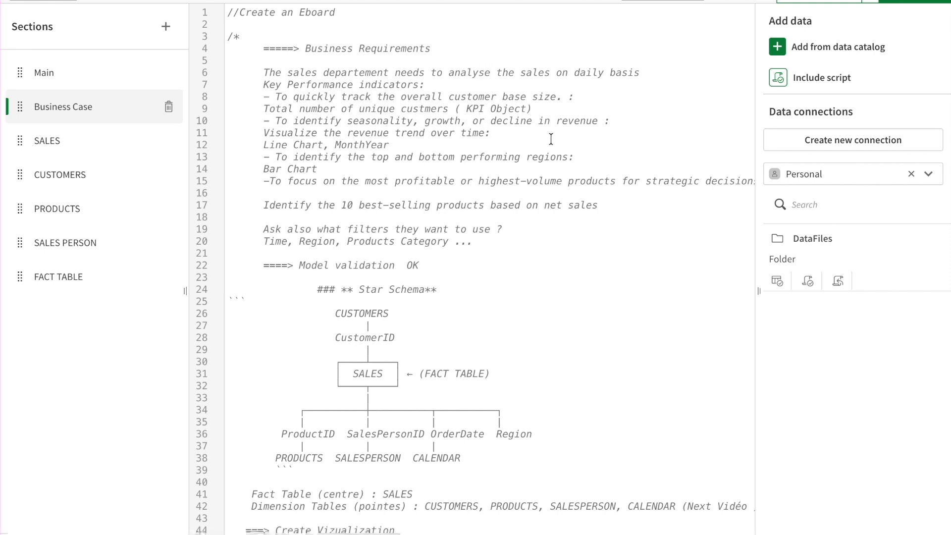
pyautogui.click(540, 228)
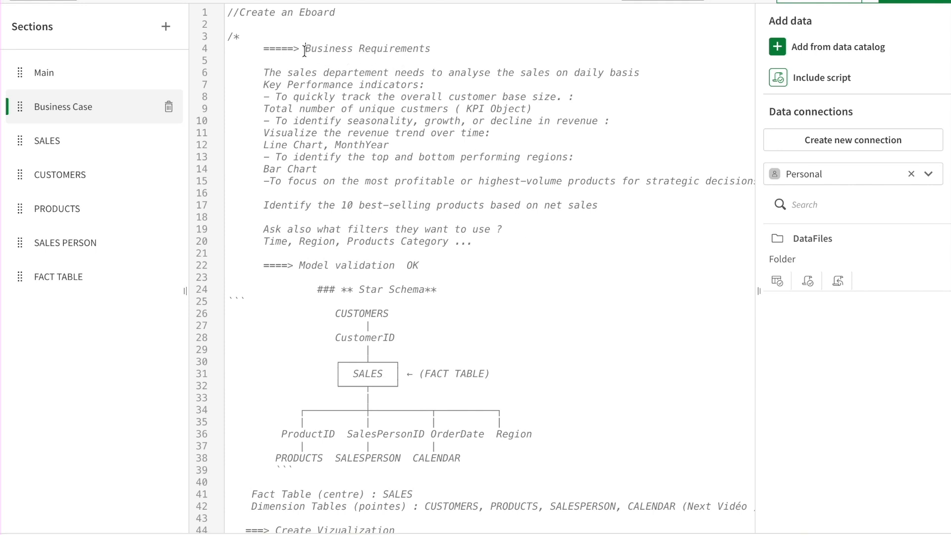
pyautogui.moveTo(305, 48); pyautogui.dragTo(454, 43)
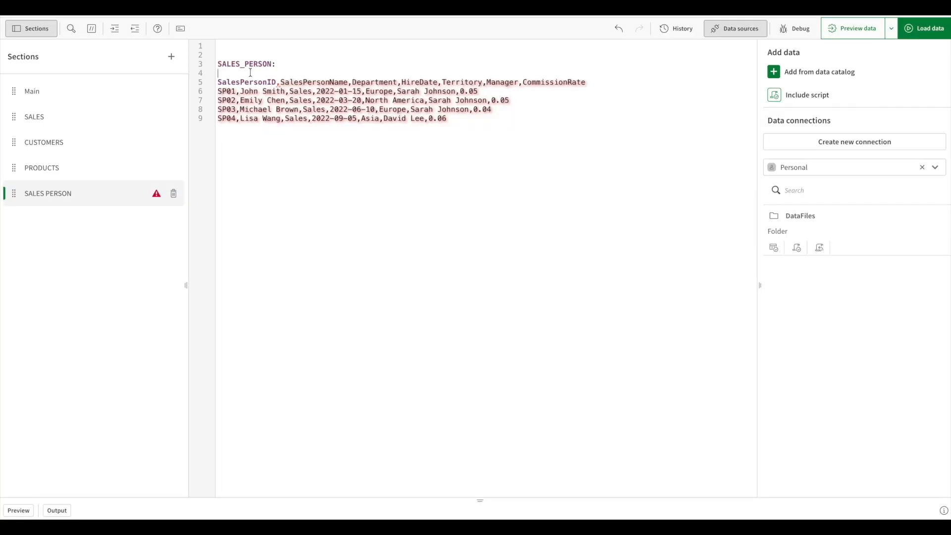
# Wrap the SALES_PERSON header and data rows in a LOAD * INLINE [ ... ]; statement.
pyautogui.write('AD ')
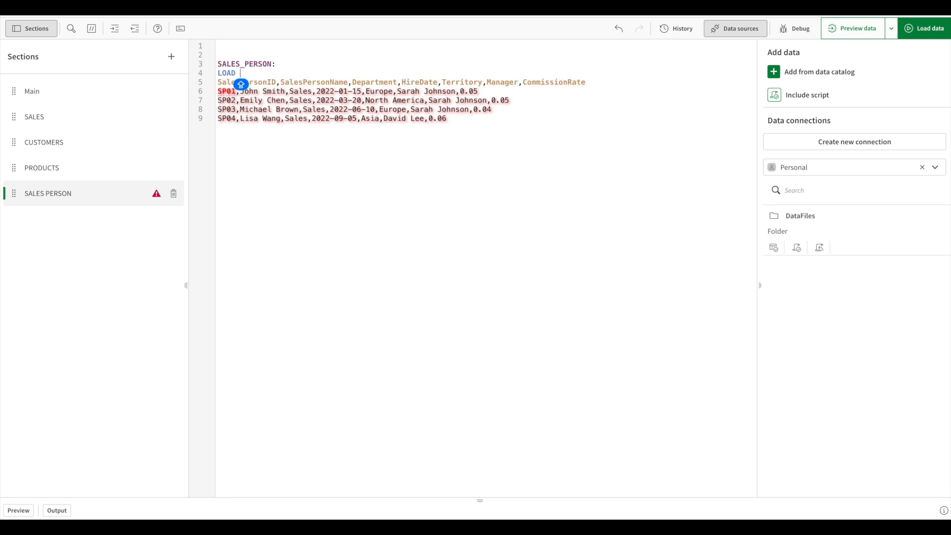
pyautogui.write('* I')
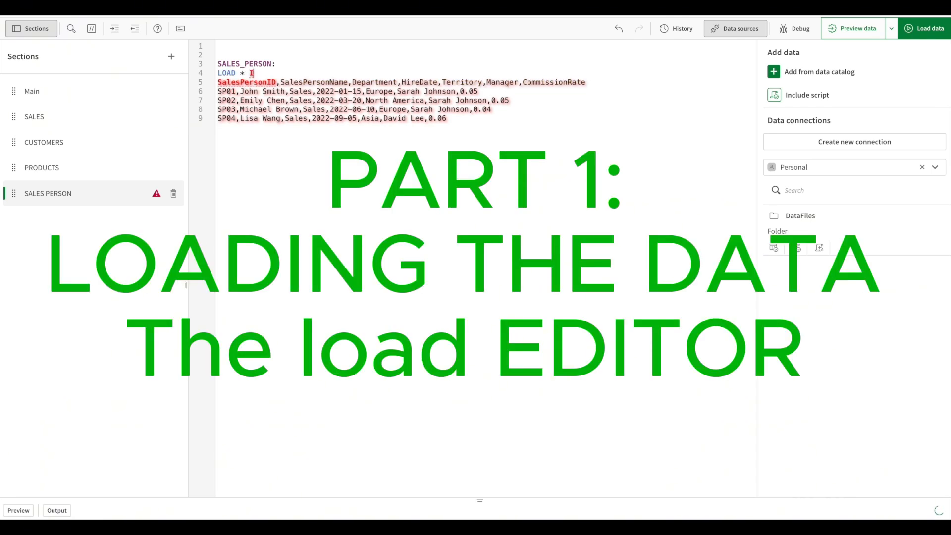
pyautogui.write('NLINE [')
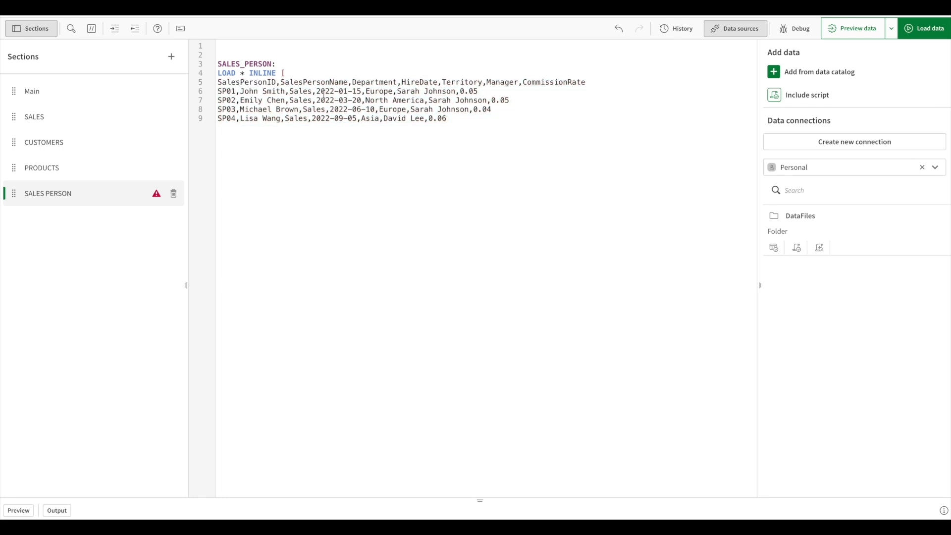
pyautogui.click(477, 120)
pyautogui.write('];')
# Add a new script section, check the PRODUCTS script and return to the SALES PERSON section.
pyautogui.click(172, 56)
pyautogui.click(58, 167)
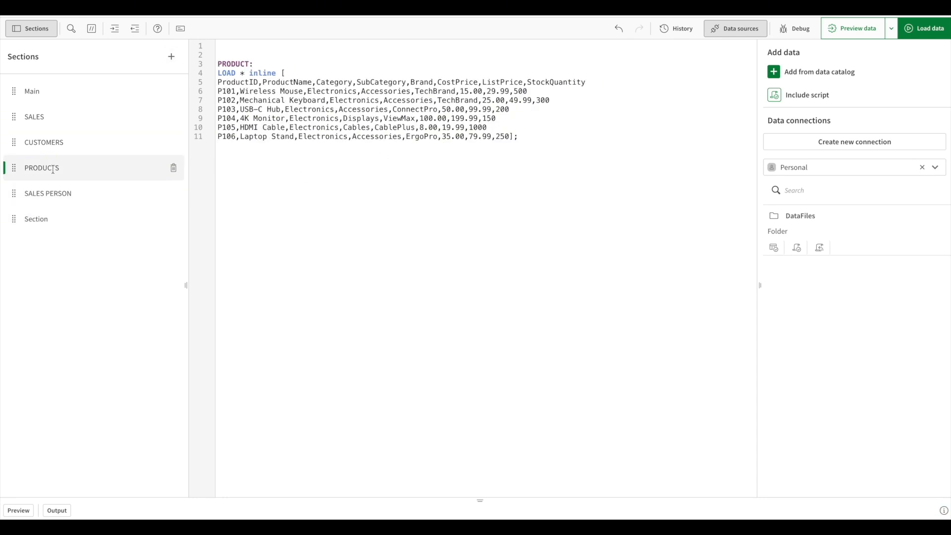
pyautogui.click(58, 192)
pyautogui.click(55, 219)
pyautogui.click(49, 195)
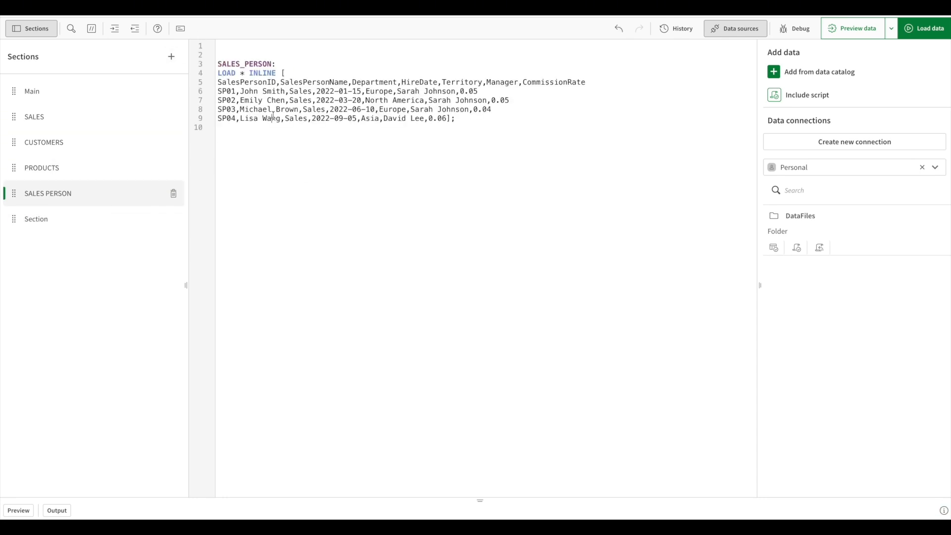
# Load the data from the script and open the data model viewer.
pyautogui.click(924, 28)
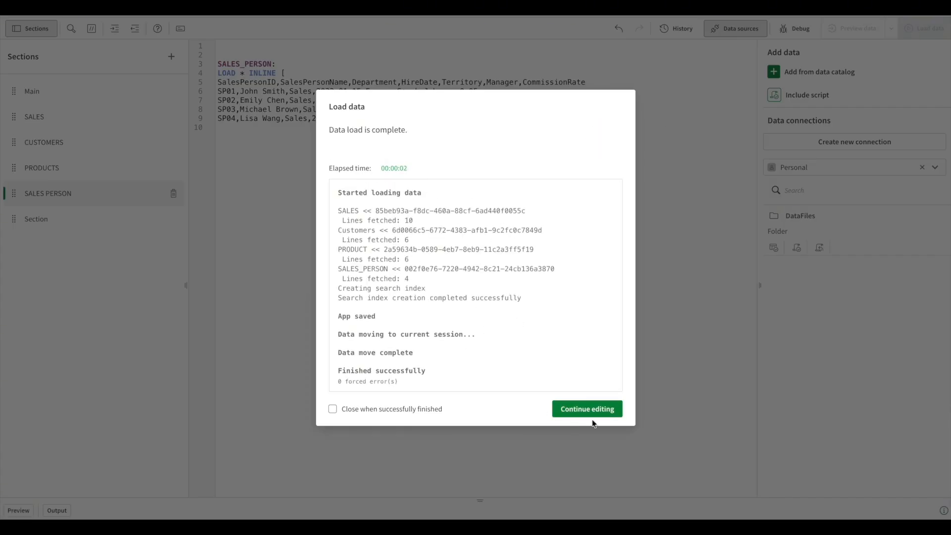
pyautogui.click(590, 414)
pyautogui.click(149, 18)
pyautogui.click(193, 225)
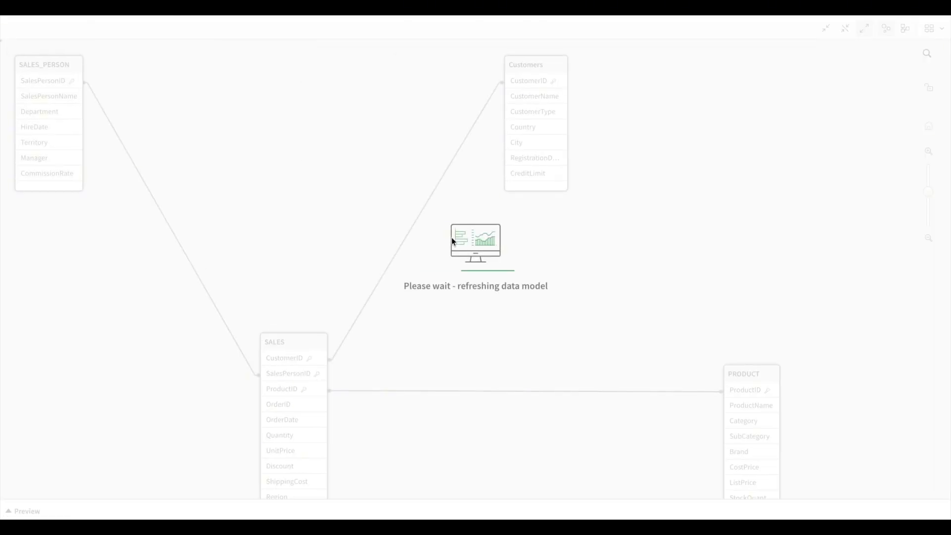
# Rearrange the data model so SALES sits centrally, with Customers above it and PRODUCT beside it.
pyautogui.moveTo(246, 305); pyautogui.dragTo(312, 173)
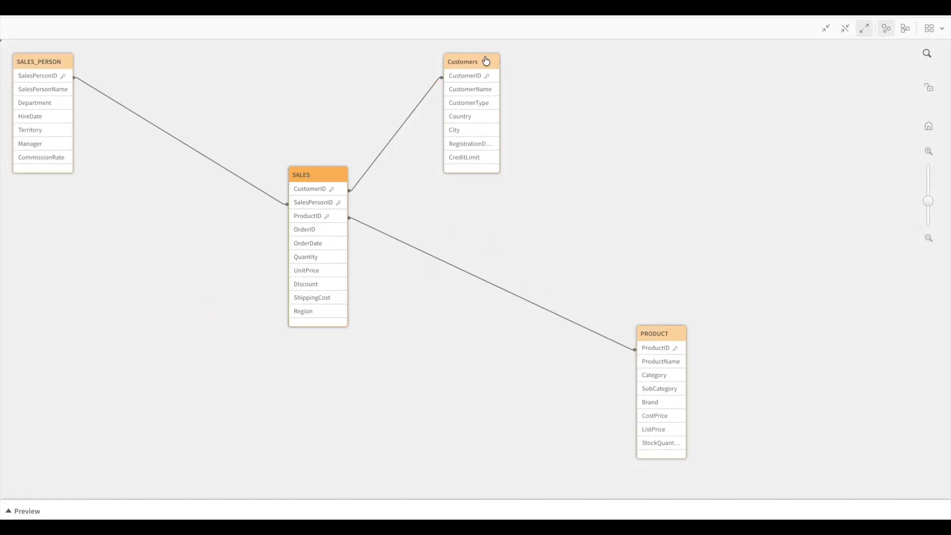
pyautogui.moveTo(486, 60); pyautogui.dragTo(564, 71)
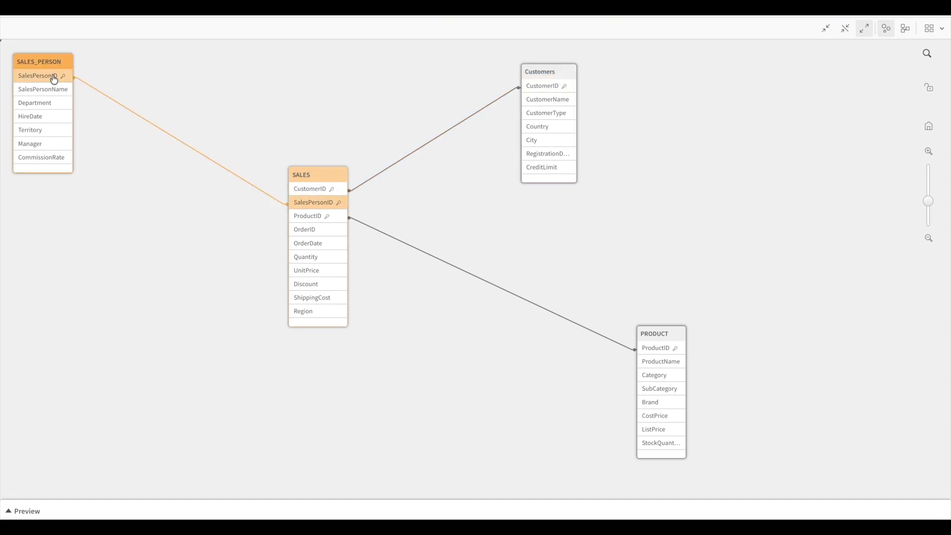
pyautogui.moveTo(662, 457); pyautogui.dragTo(702, 366)
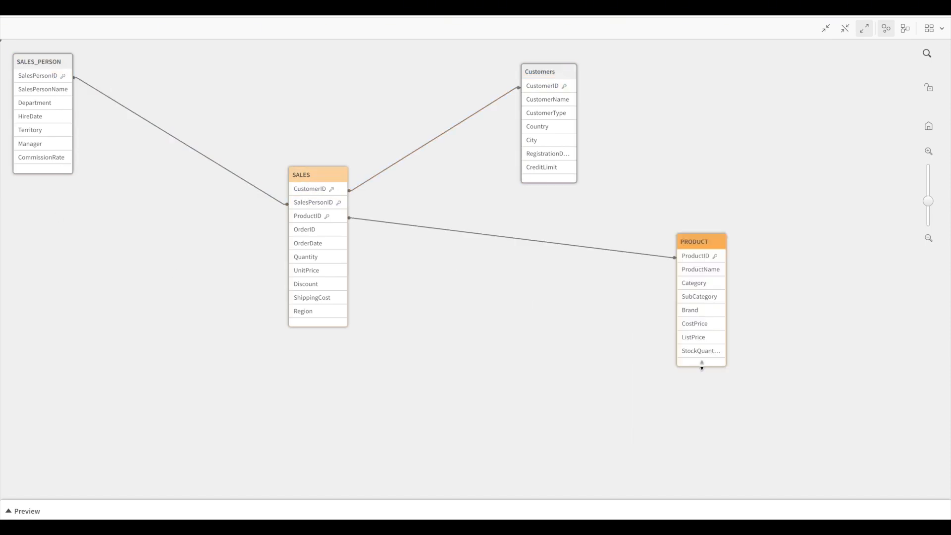
pyautogui.click(702, 443)
pyautogui.click(712, 243)
# Show the data preview of the SALES table and fully expand all tables in the model.
pyautogui.click(325, 172)
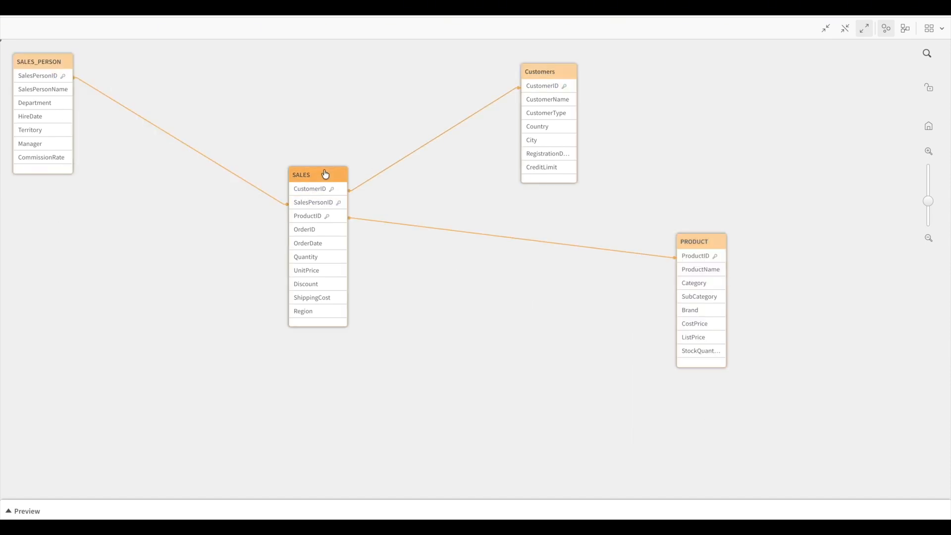
pyautogui.click(25, 511)
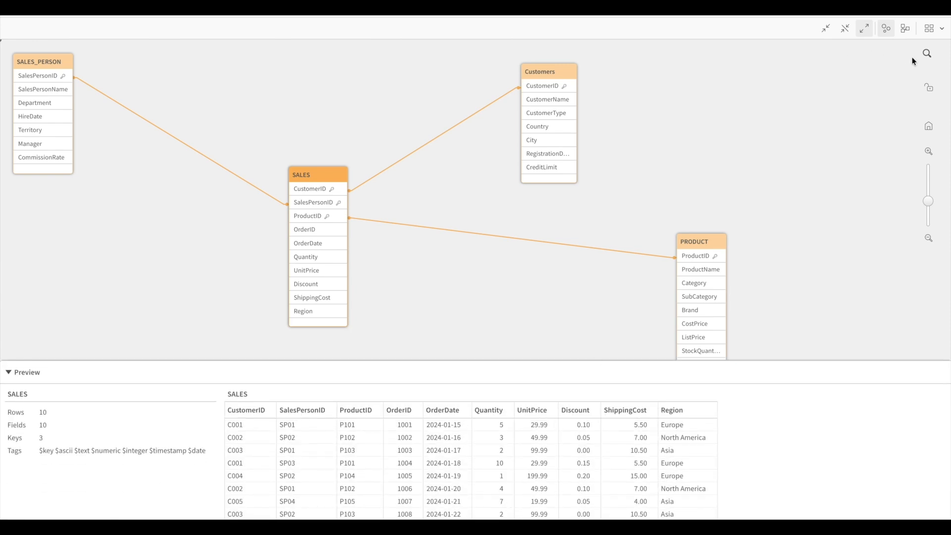
pyautogui.click(860, 32)
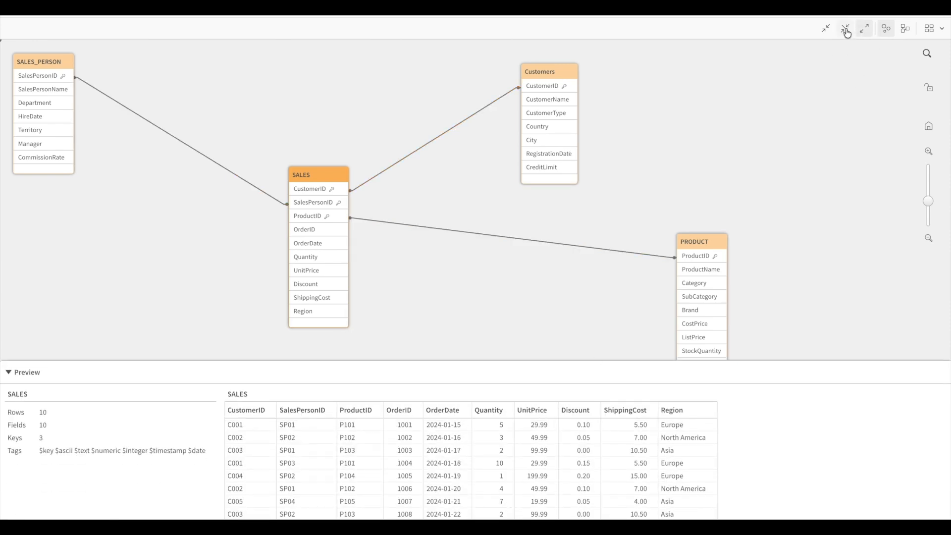
pyautogui.click(942, 28)
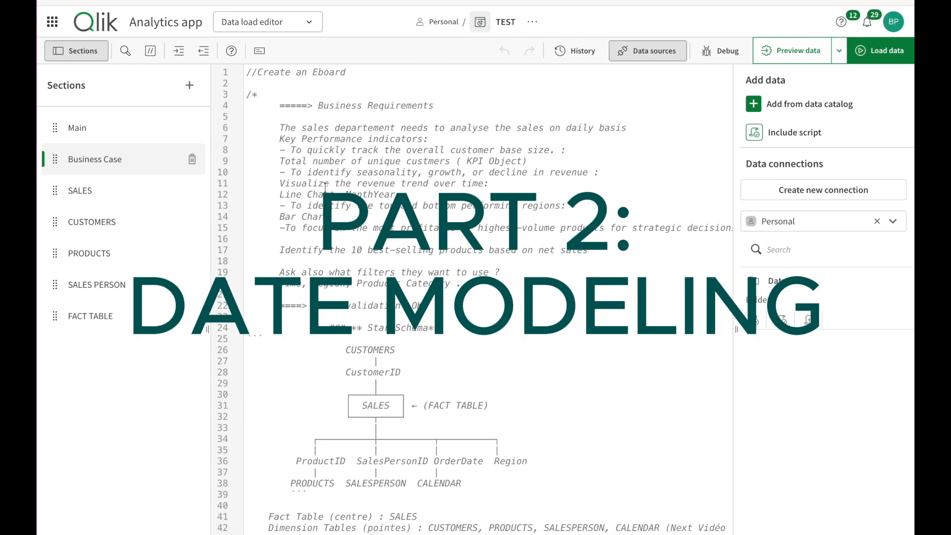
pyautogui.scroll(-1, 325, 187)
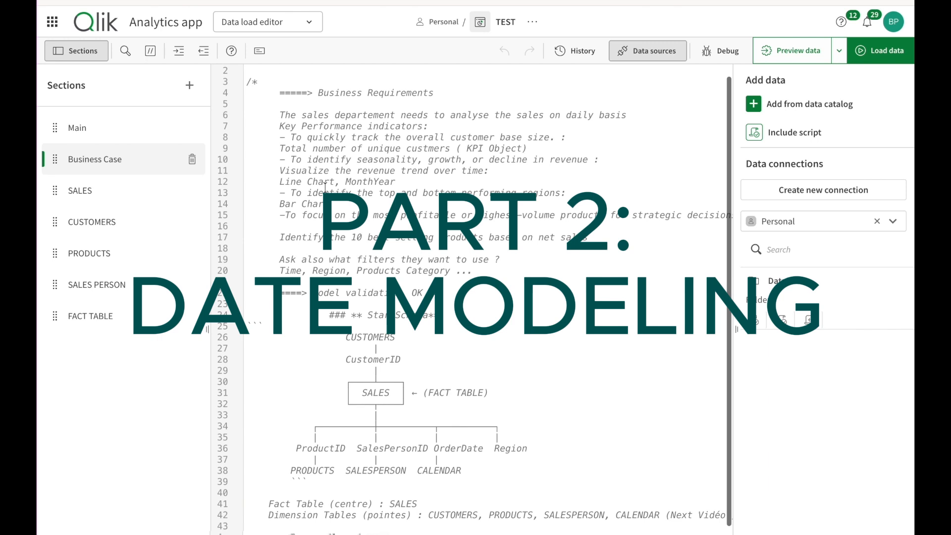
pyautogui.scroll(1, 325, 184)
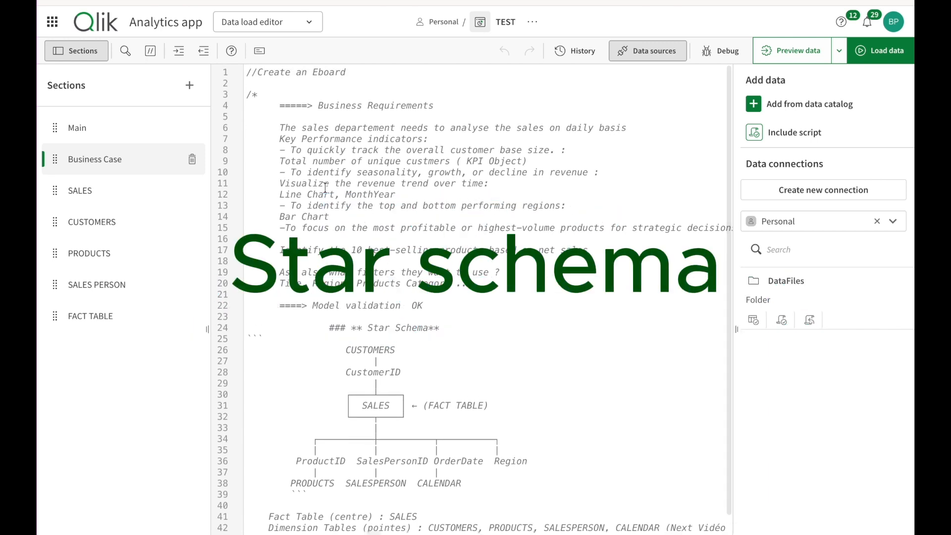
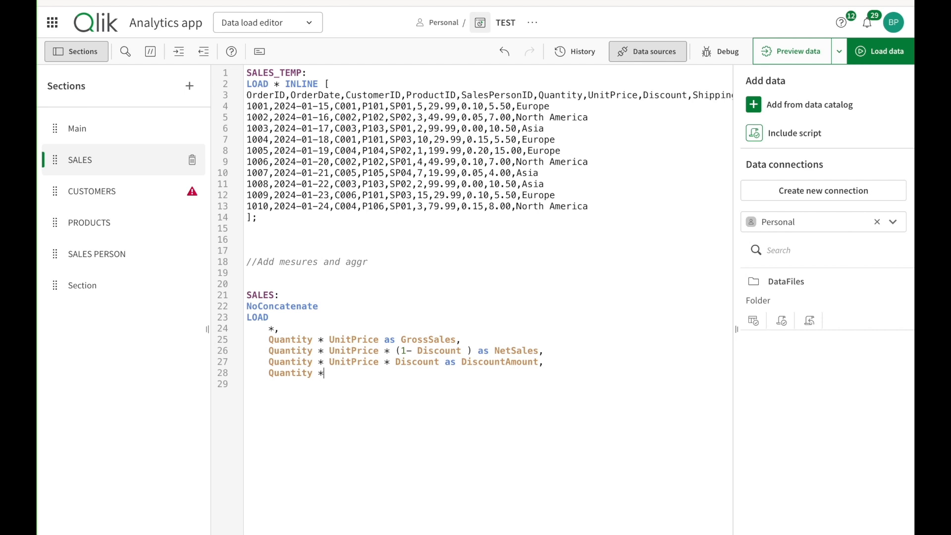
# Complete the SALES load's fourth measure as (Quantity * UnitPrice * (1 - Discount)) + ShippingCost AS TotalRevenue, followed by a comma.
pyautogui.write('Unit')
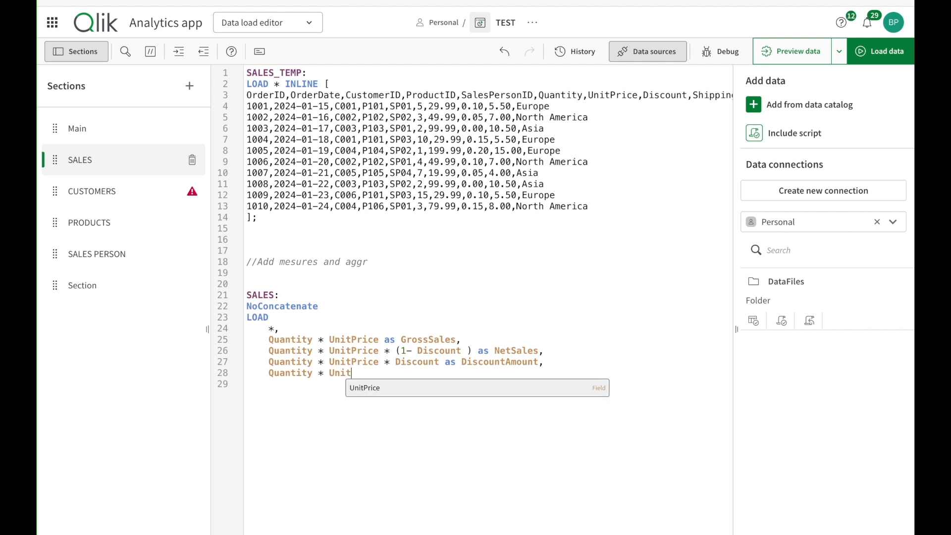
pyautogui.write('Price * (1 ')
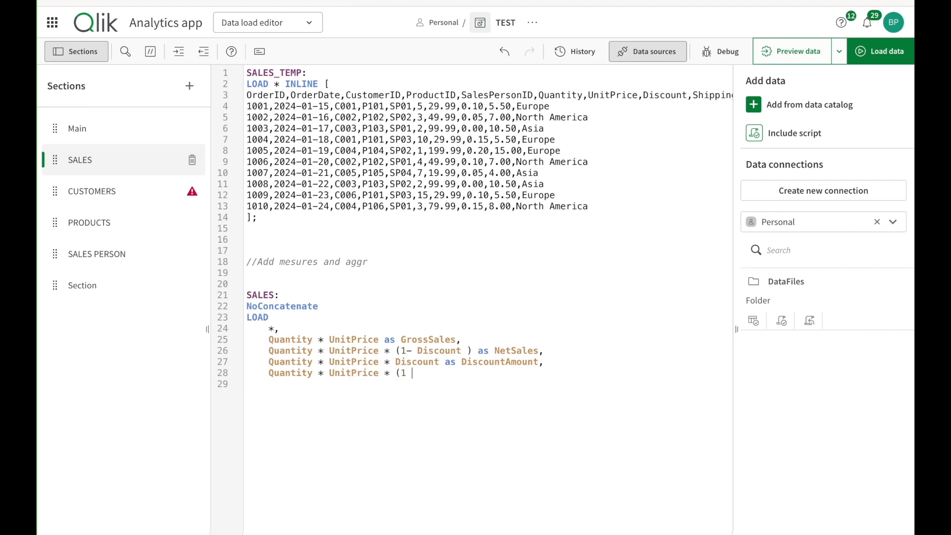
pyautogui.write('- Discount))')
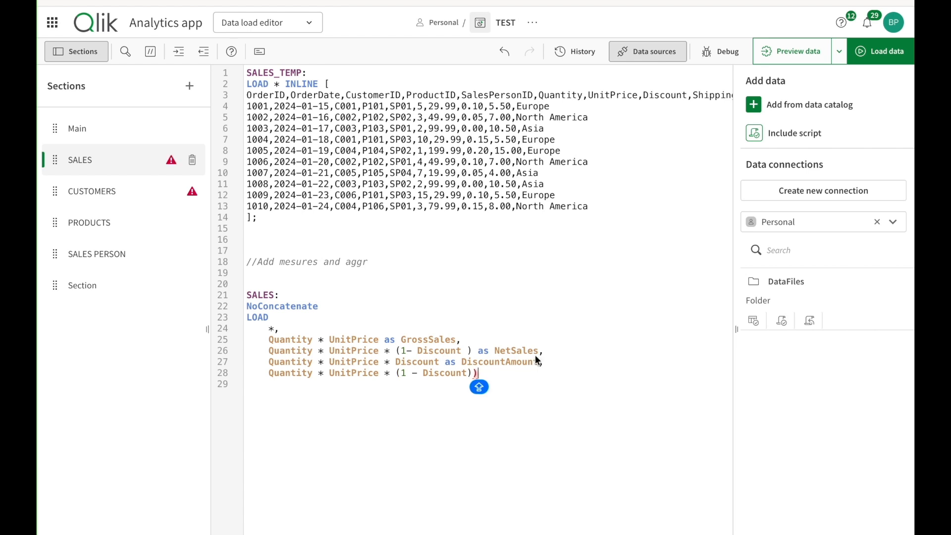
pyautogui.write('(')
pyautogui.press('End')
pyautogui.write('+ ')
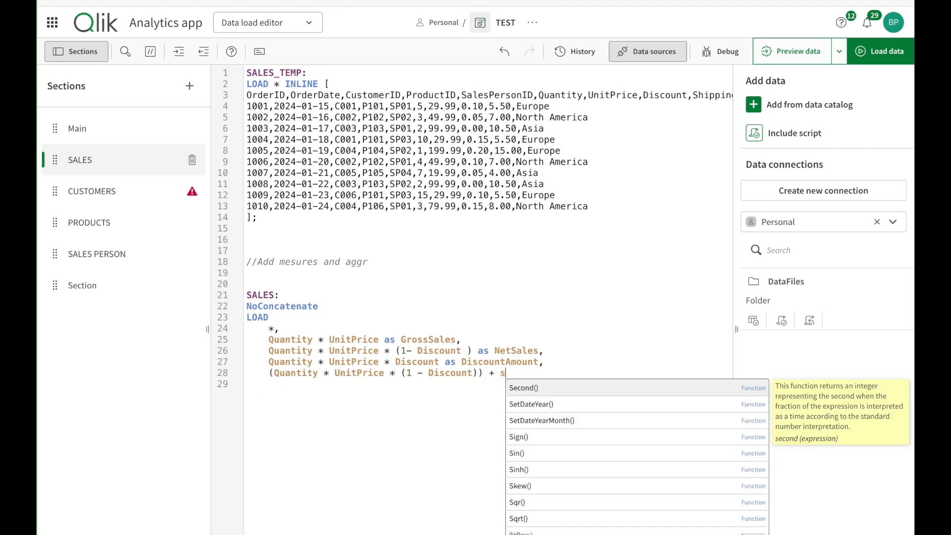
pyautogui.write('Shipping')
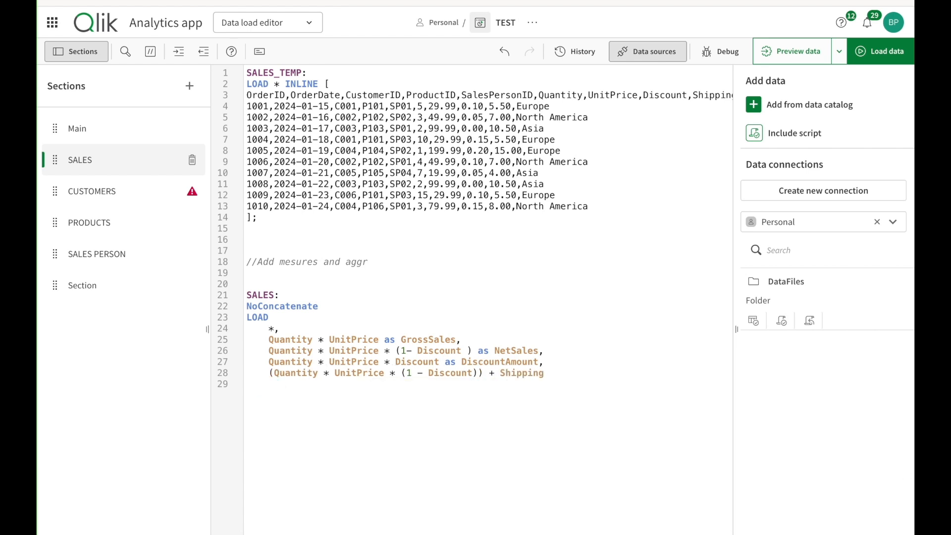
pyautogui.write('Cost AS TotalRevenue,')
pyautogui.press('Return')
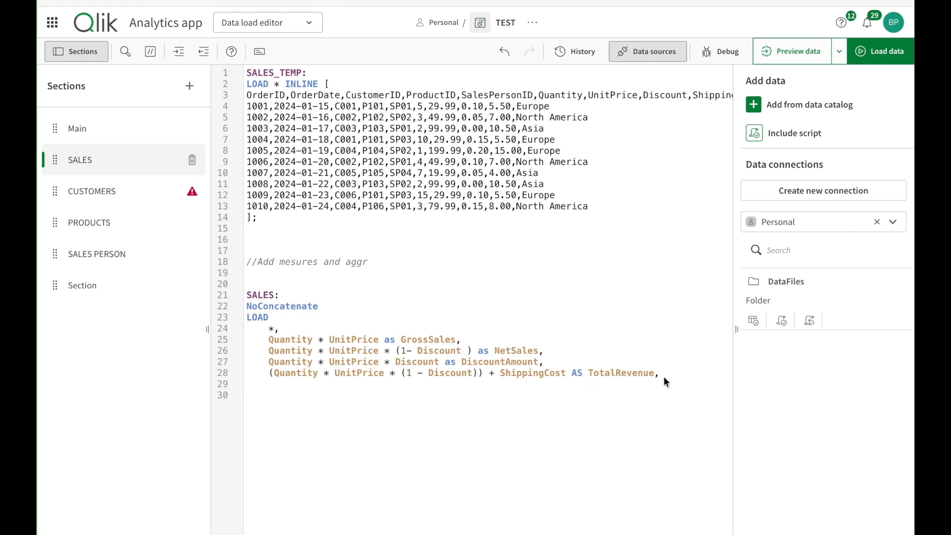
# Add the comment //Add Calendar and the field Year(Date#(OrderDate,'YYYY-MM-DD')) as Year, below TotalRevenue.
pyautogui.write('//Add CalendarYear(')
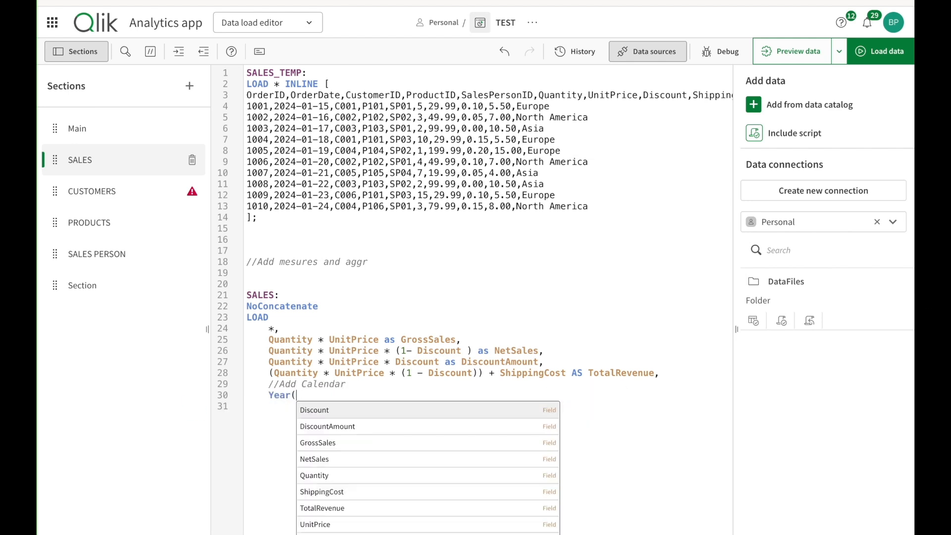
pyautogui.write('Date#(')
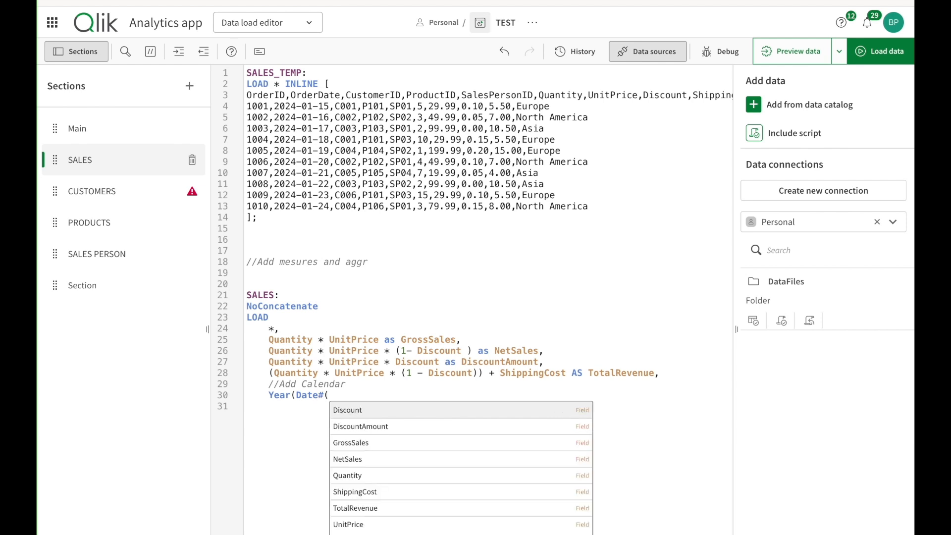
pyautogui.write('OrderDate')
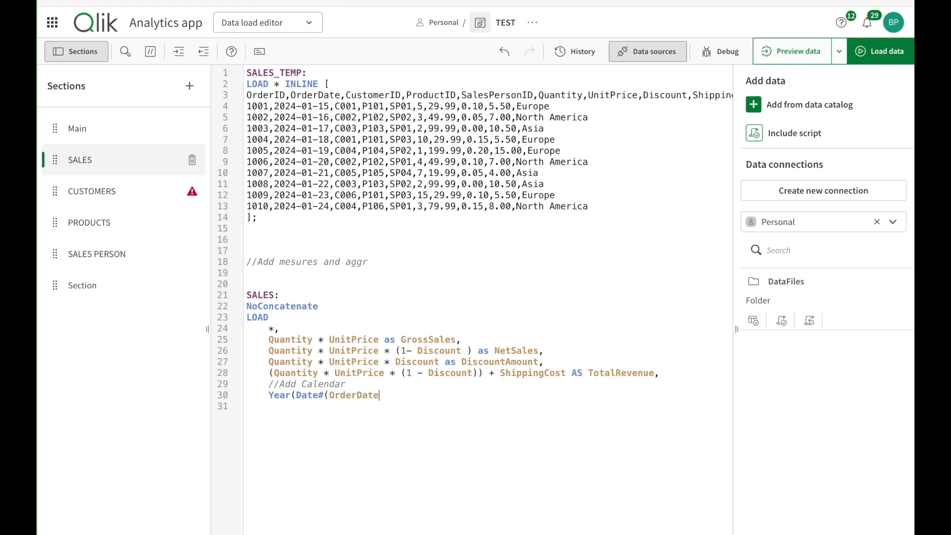
pyautogui.write(")'YYYY_")
pyautogui.write("MM-DD'")
pyautogui.write(' as Year,')
pyautogui.press('Return')
# Add the calendar field Month(Date#(OrderDate,'YYYY-MM-DD')) as Month, followed by a comma, below the Year field.
pyautogui.write('Mon')
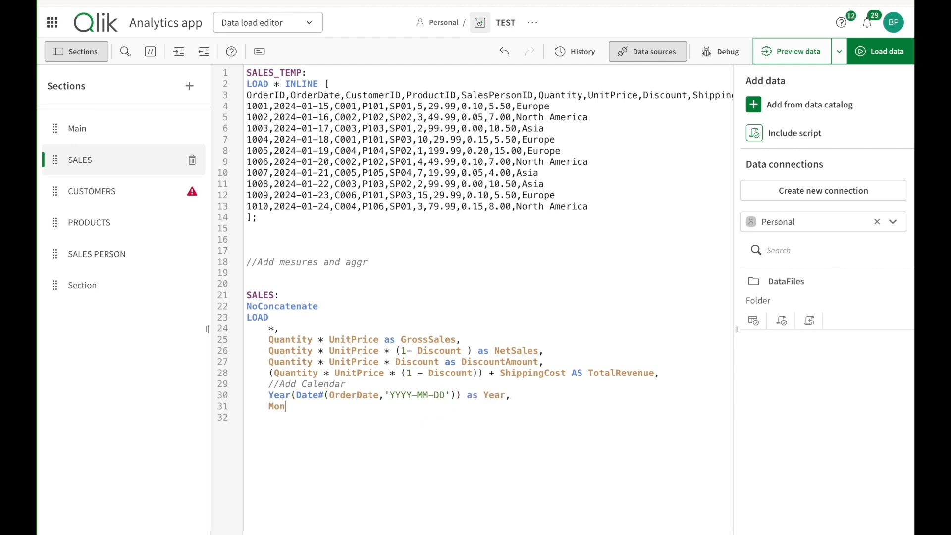
pyautogui.write('th(D')
pyautogui.moveTo(296, 396); pyautogui.dragTo(458, 398)
pyautogui.press('super+c')
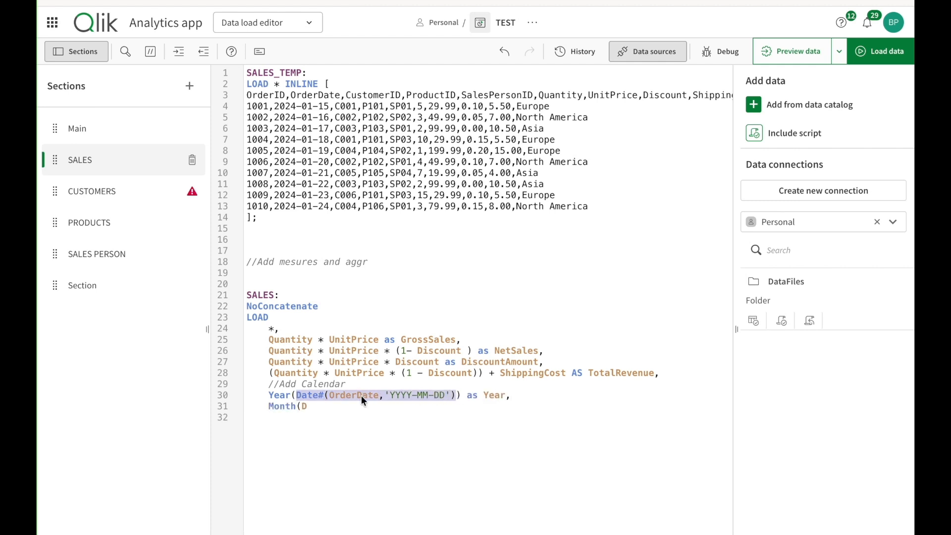
pyautogui.click(309, 407)
pyautogui.press('BackSpace')
pyautogui.press('super+v')
pyautogui.write(') as Month,')
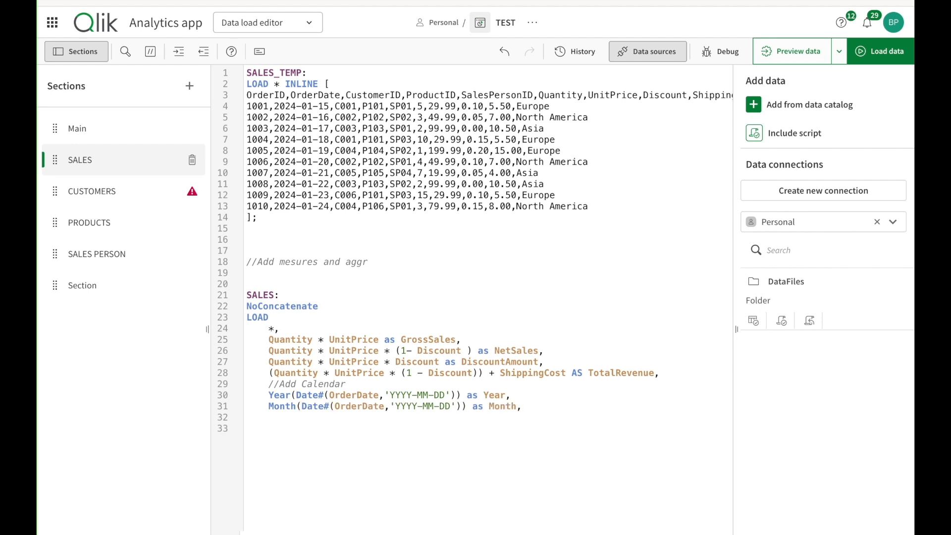
# Start a quarter field below Month with the expression Quarter(Date#(OrderDate,'YYYY-MM-DD')).
pyautogui.press('Down')
pyautogui.write('Quarter(')
pyautogui.press('super+v')
pyautogui.write(')')
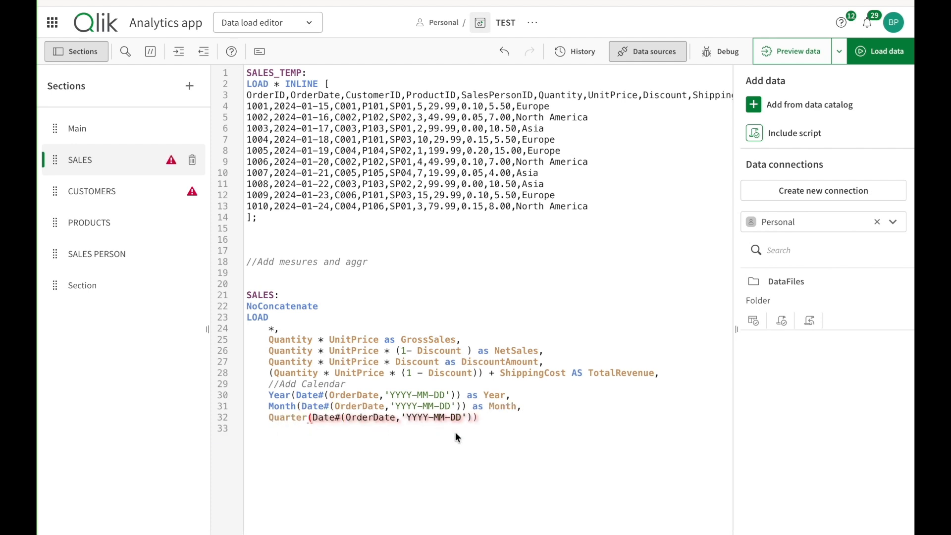
pyautogui.press('BackSpace')
pyautogui.write(') a')
# Replace the Quarter function with QuarterName around the Date# expression and remove the surplus parentheses.
pyautogui.click(307, 418)
pyautogui.press('BackSpace')
pyautogui.press('BackSpace')
pyautogui.press('BackSpace')
pyautogui.press('BackSpace')
pyautogui.press('BackSpace')
pyautogui.press('BackSpace')
pyautogui.press('BackSpace')
pyautogui.write('Qua')
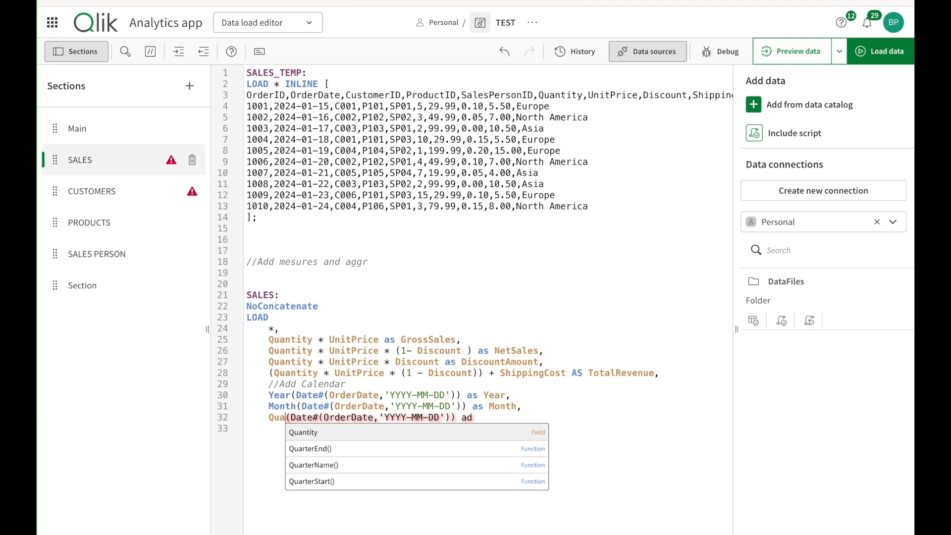
pyautogui.write('rter')
pyautogui.click(341, 452)
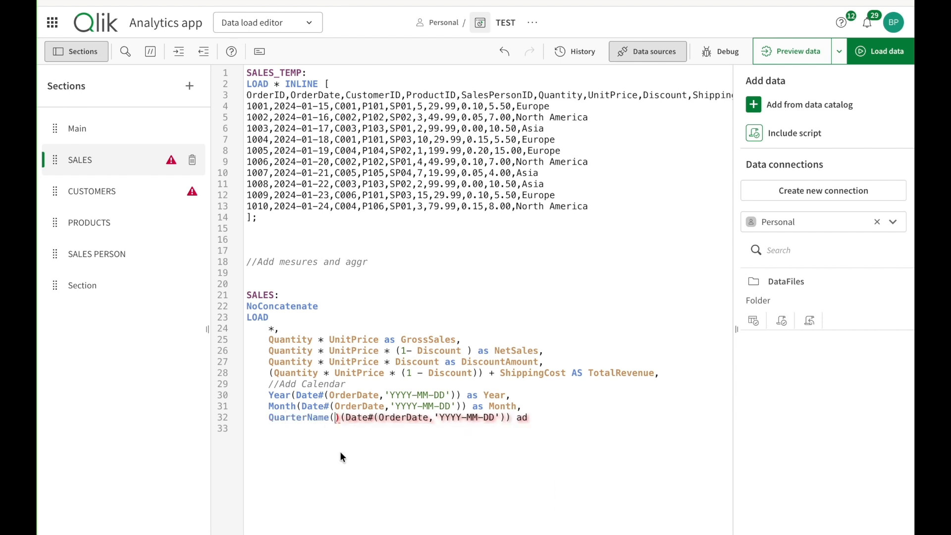
pyautogui.press('Delete')
pyautogui.press('Delete')
# Alias the QuarterName field as Quarter, correcting the mistyped keyword and ending the line with a comma.
pyautogui.click(525, 417)
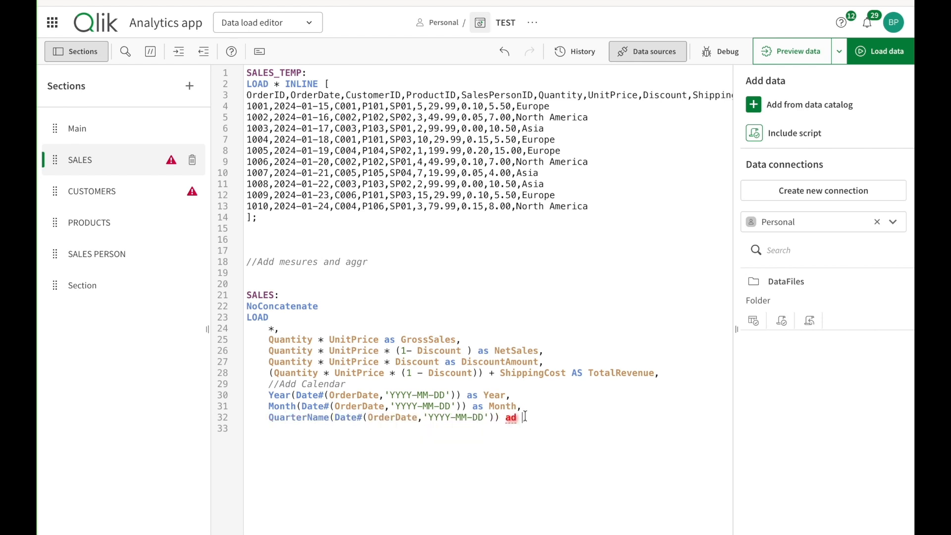
pyautogui.press('BackSpace')
pyautogui.press('BackSpace')
pyautogui.press('BackSpace')
pyautogui.write('as Quarter,')
pyautogui.press('Return')
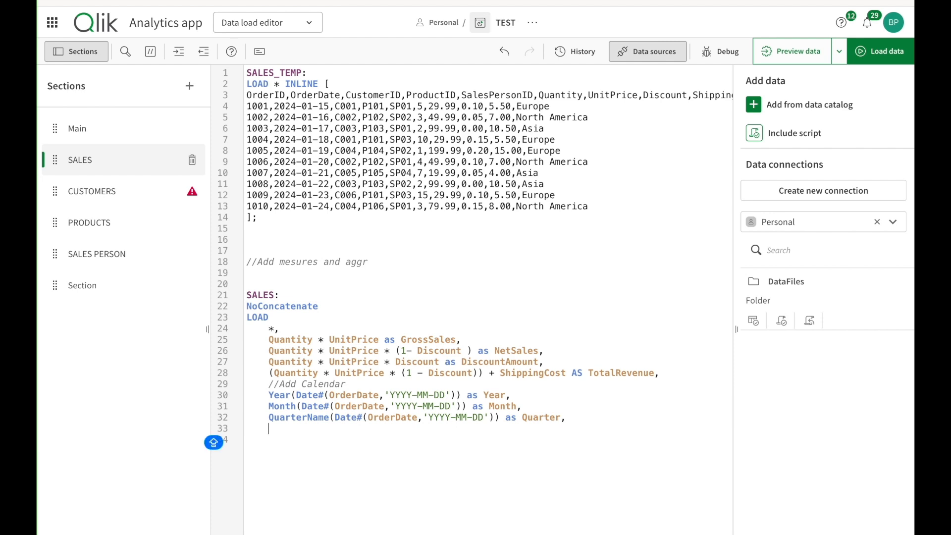
# Add the field Week(Date#(OrderDate,'YYYY-MM-DD')) as Week, followed by a comma, below the Quarter field.
pyautogui.write('Week')
pyautogui.click(339, 444)
pyautogui.press('super+v')
pyautogui.click(504, 425)
pyautogui.write('a')
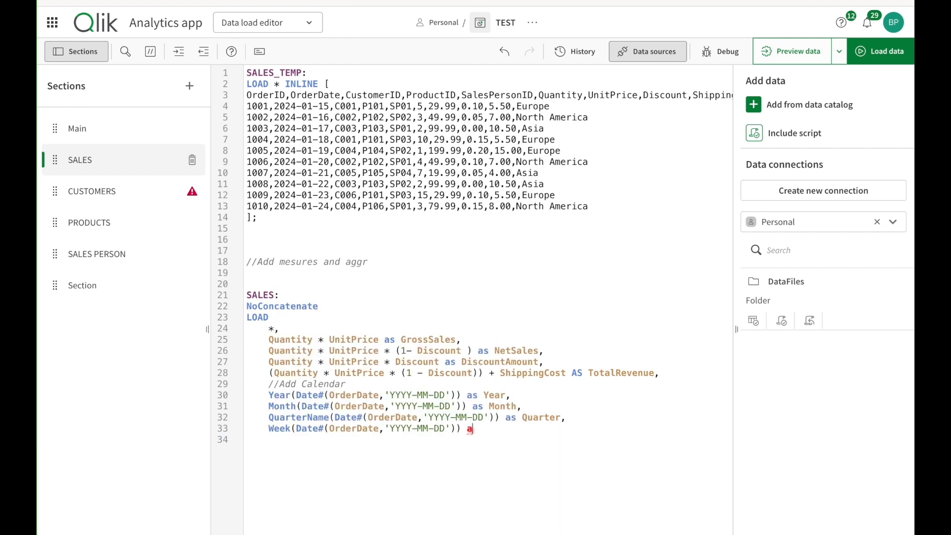
pyautogui.write('s Week,')
pyautogui.press('Return')
# Add the last calendar field Day(Date#(OrderDate,'YYYY-MM-DD')) as Day, without a trailing comma.
pyautogui.write('Day')
pyautogui.press('Return')
pyautogui.press('super+v')
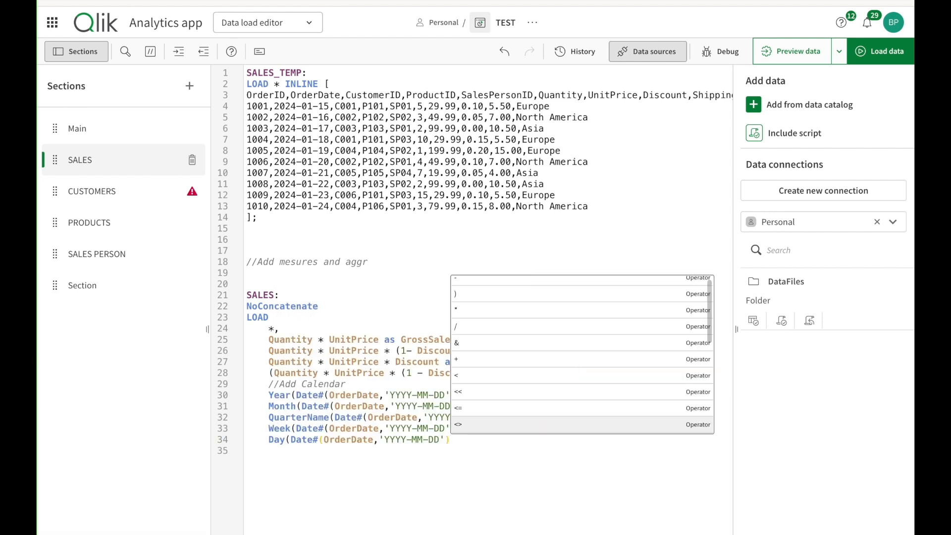
pyautogui.write(') as Day')
pyautogui.press('Return')
pyautogui.press('Return')
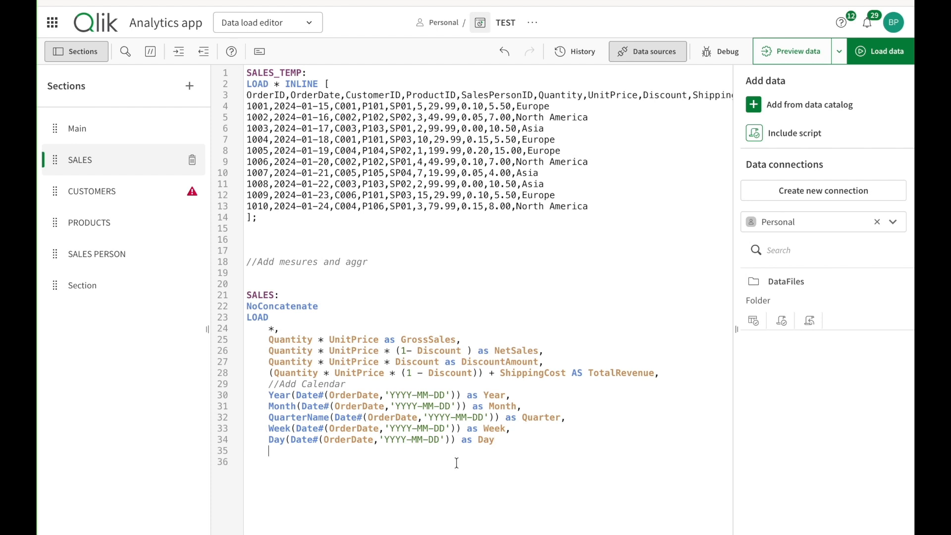
# Close the SALES load with RESIDENT SALES_TEMP; and add DROP TABLE SALES_TEMP; below it.
pyautogui.write('RESIDENT sales')
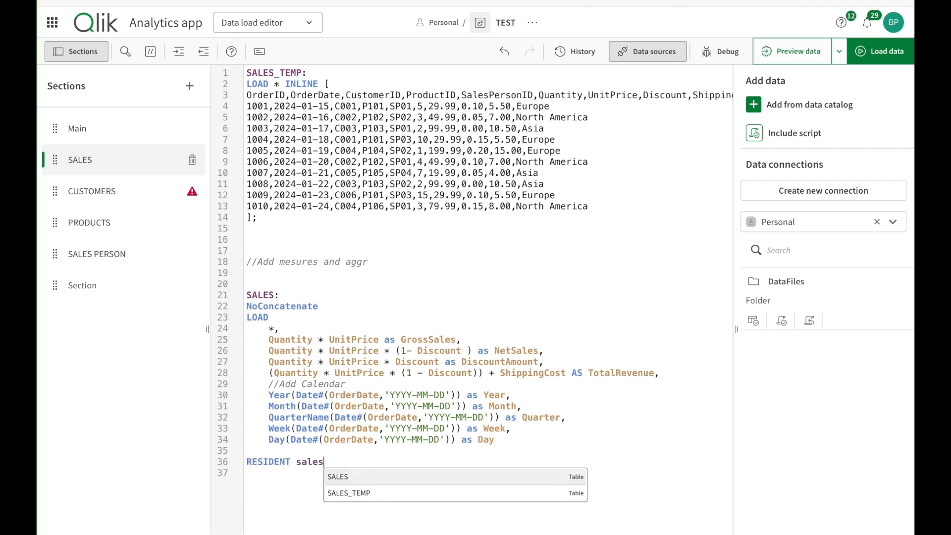
pyautogui.write('_')
pyautogui.press('Return')
pyautogui.write(';')
pyautogui.press('Return')
pyautogui.press('Return')
pyautogui.write('DROP TABLE SALES_TEMP;')
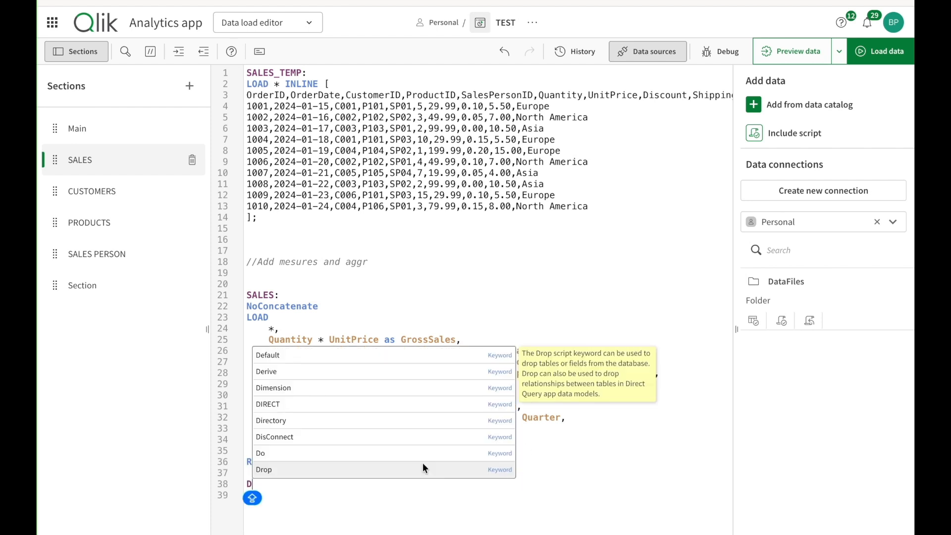
# In the CUSTOMERS section, add the comment //Format Date: below the inline load.
pyautogui.click(110, 193)
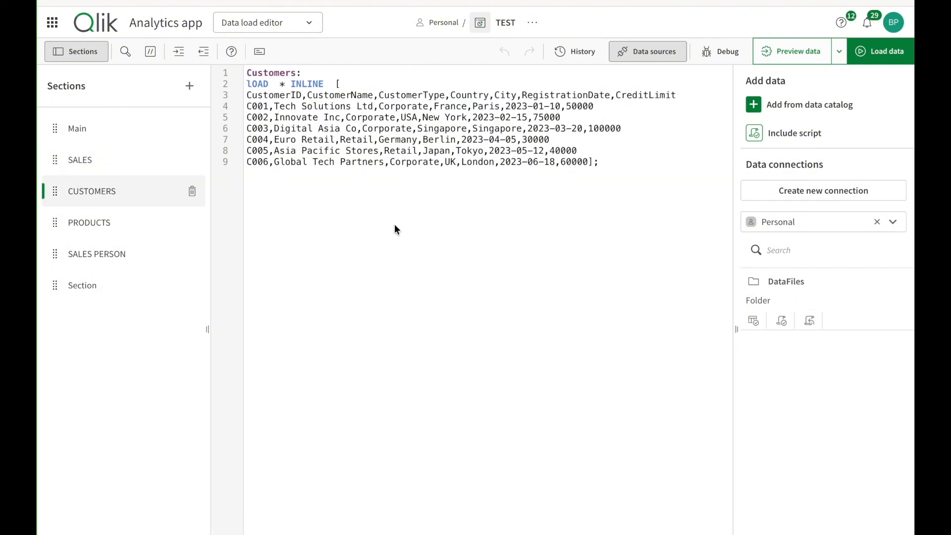
pyautogui.click(649, 185)
pyautogui.press('Return')
pyautogui.press('Return')
pyautogui.press('Return')
pyautogui.write('//Format Date')
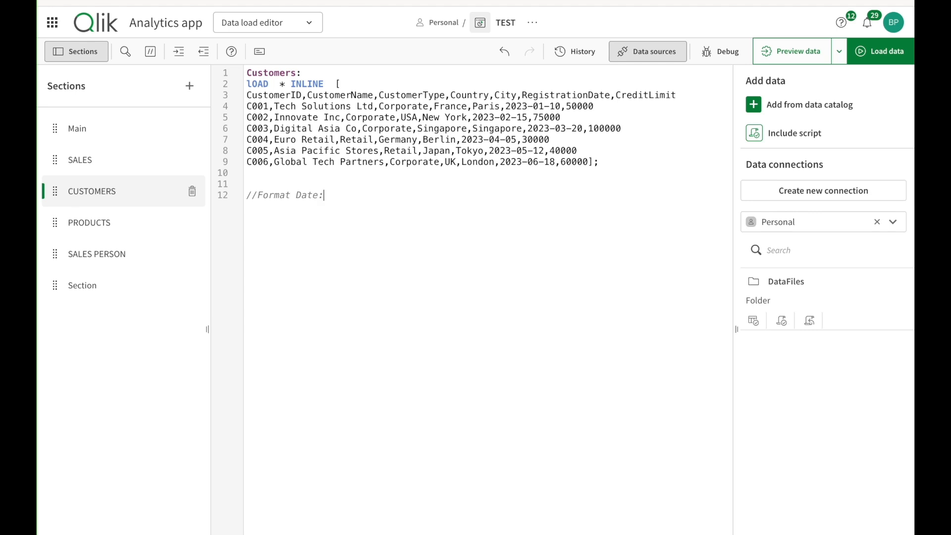
pyautogui.write(':')
pyautogui.press('Return')
pyautogui.press('Return')
# Rename the inline table Customers_TEMP and start a new CUSTOMERS: table with NoConcatenate below the comment.
pyautogui.click(298, 73)
pyautogui.write('_TEM')
pyautogui.click(272, 212)
pyautogui.write('CUSTOMERS')
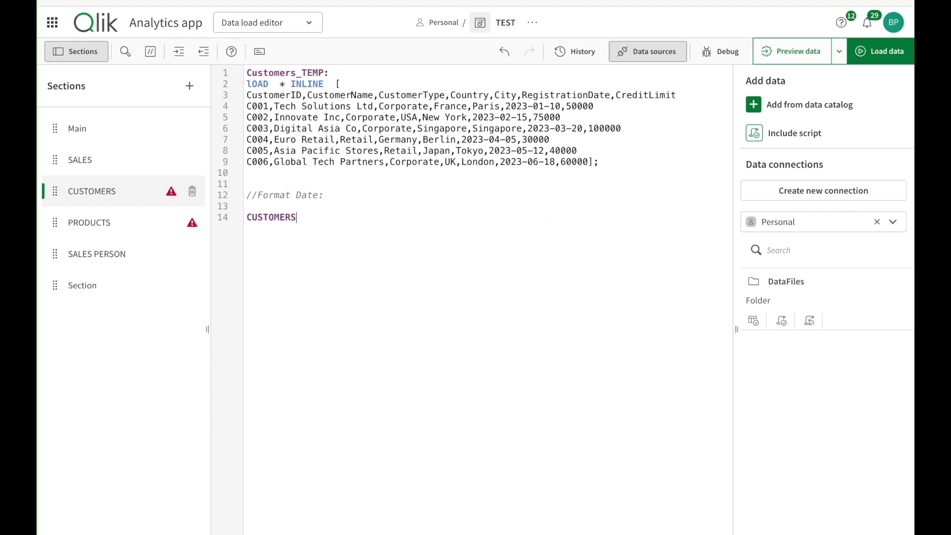
pyautogui.write(':')
pyautogui.press('Return')
pyautogui.write('NoConcatenate')
pyautogui.press('Return')
pyautogui.press('Return')
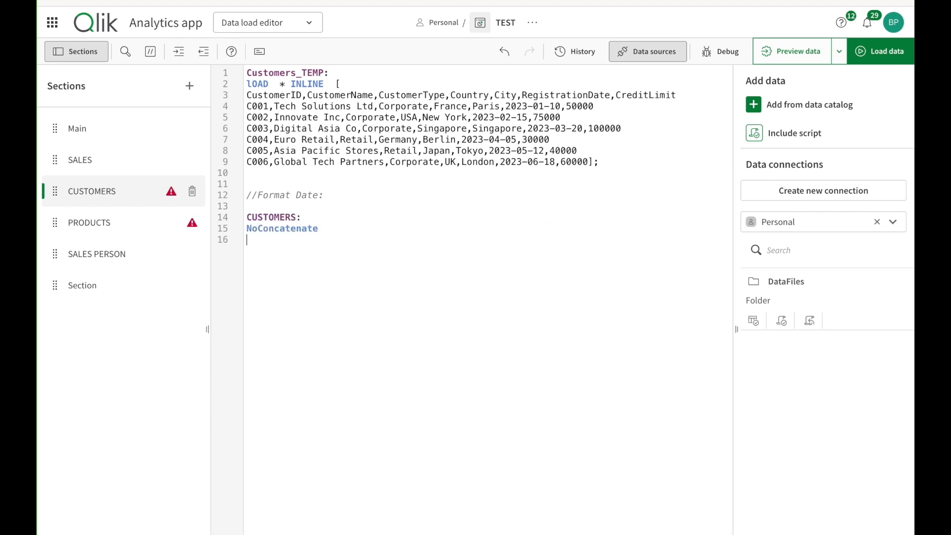
# Add a LOAD of all fields plus a DATE(DATE#(RegistrationDate,'YYYY-MM-DD') expression followed by as in the CUSTOMERS table.
pyautogui.write('LOAD')
pyautogui.press('Return')
pyautogui.write('*,')
pyautogui.press('Return')
pyautogui.write('DATE')
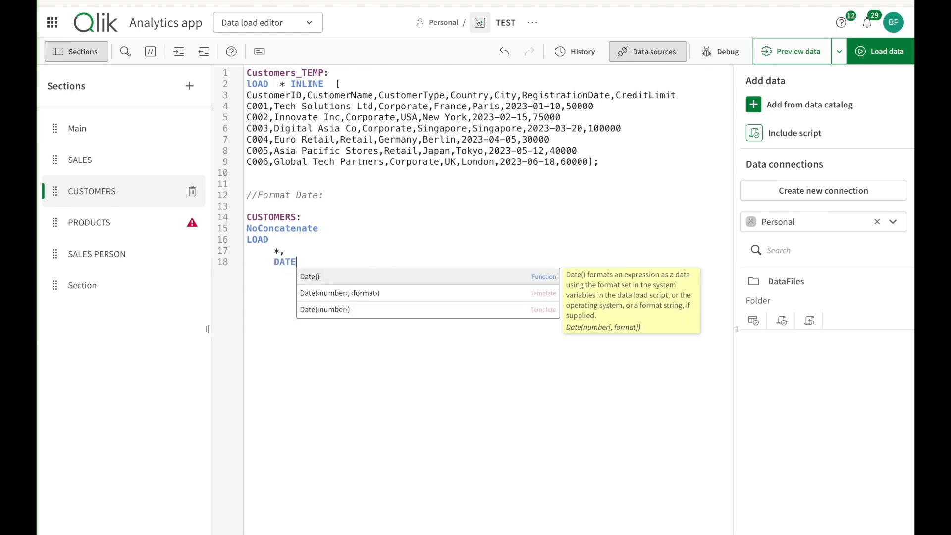
pyautogui.write('(DATE')
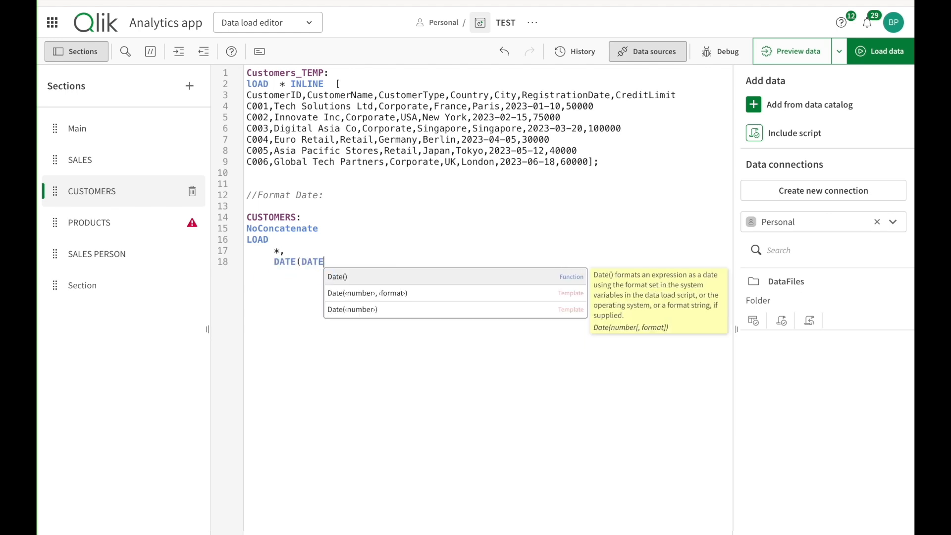
pyautogui.write('#(')
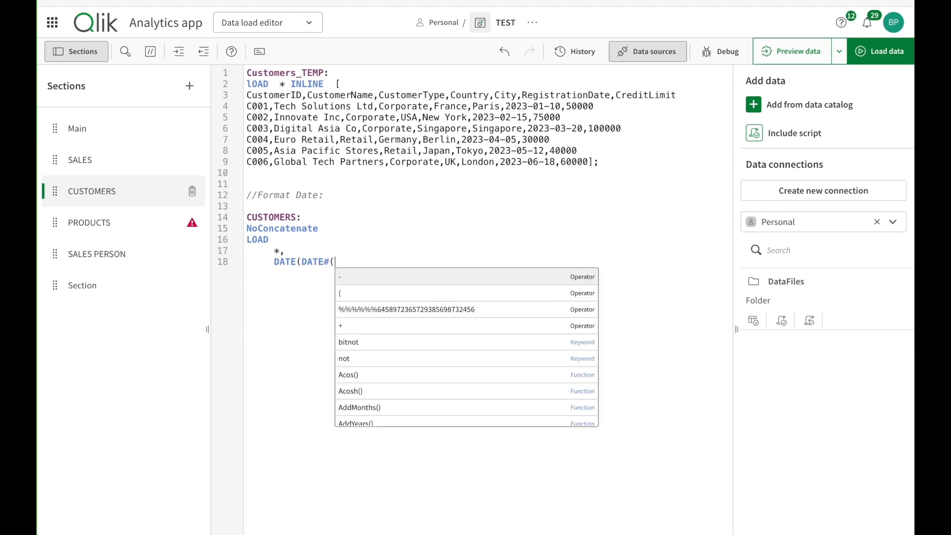
pyautogui.write('Regist')
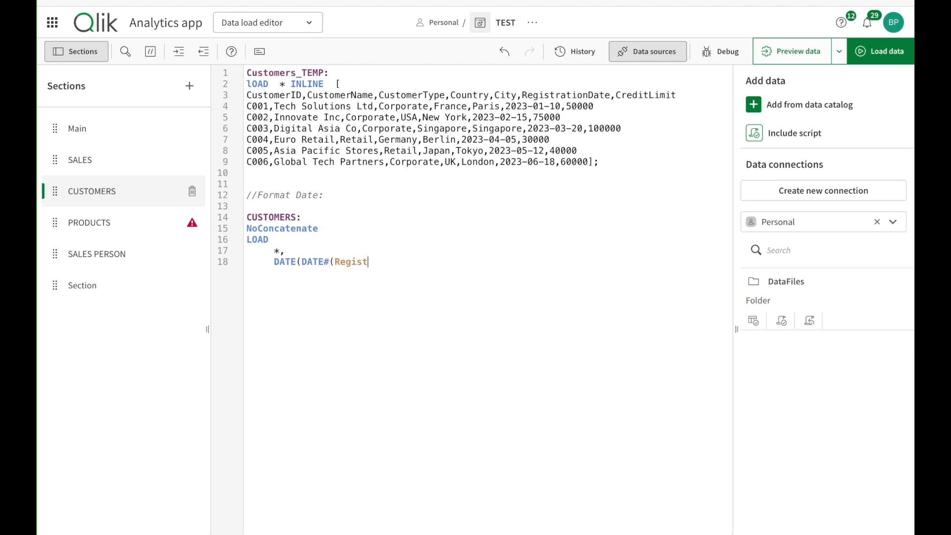
pyautogui.write("rationDate,'YYYY")
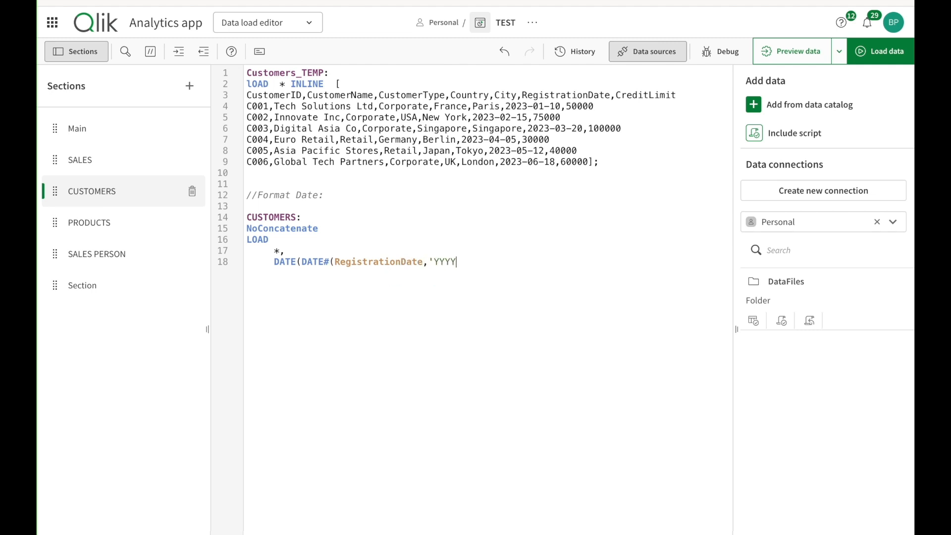
pyautogui.write('-MM-DDD')
pyautogui.write(') as')
# Insert the output format 'YYYY/MM/DD' as the second argument of the outer DATE function and close its parenthesis.
pyautogui.click(502, 262)
pyautogui.write(",'YYYY/")
pyautogui.write('MM/')
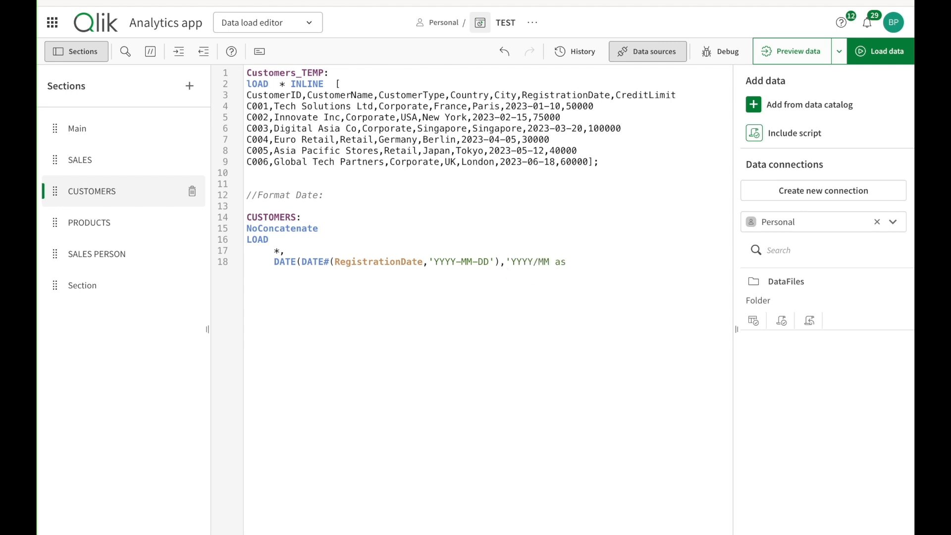
pyautogui.write("DD')")
pyautogui.click(117, 168)
pyautogui.click(118, 195)
# Alias the formatted date field as [Registration Date], enclosed in square brackets.
pyautogui.click(600, 273)
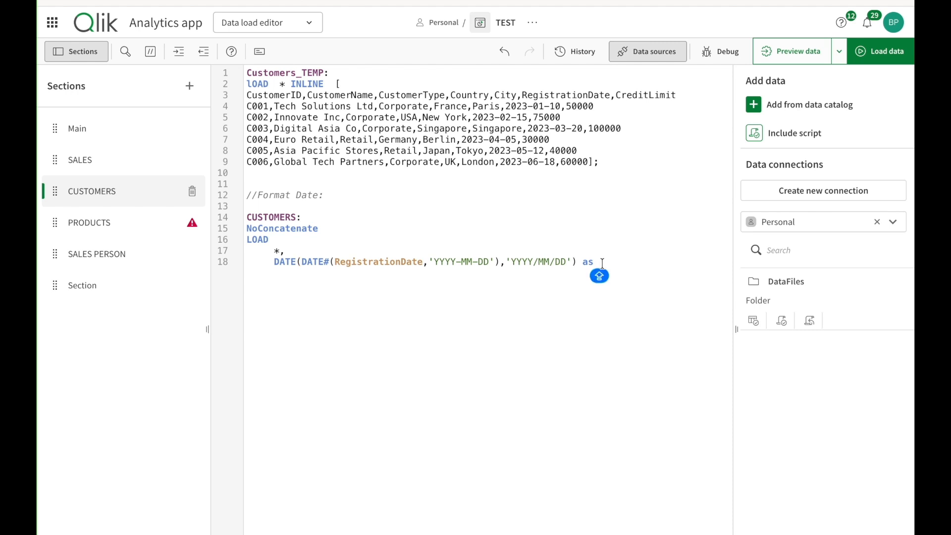
pyautogui.write('Registration')
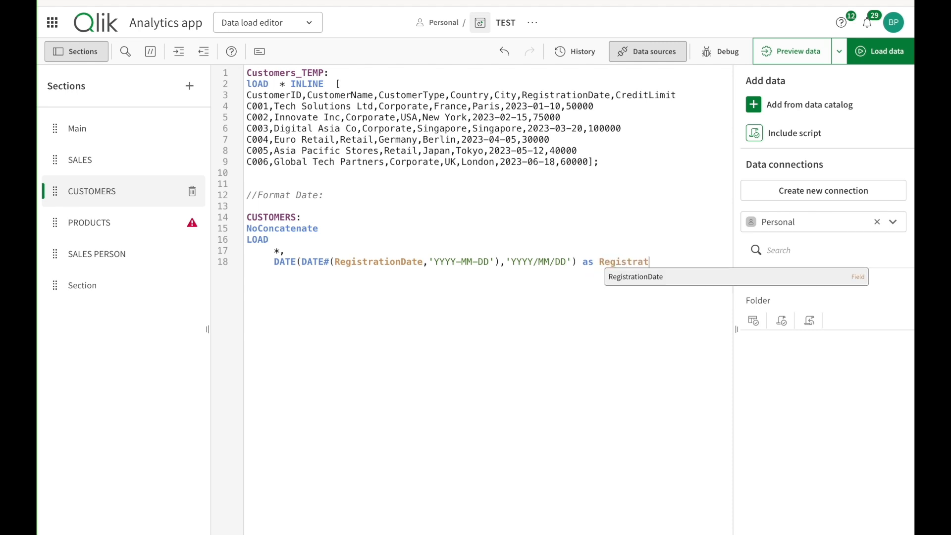
pyautogui.write(' Date')
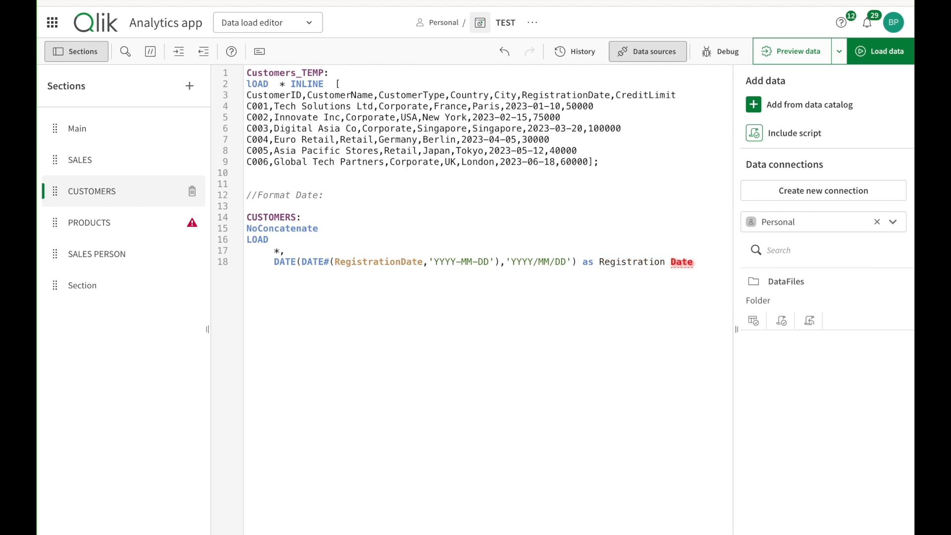
pyautogui.write(']')
pyautogui.click(602, 263)
pyautogui.write('[')
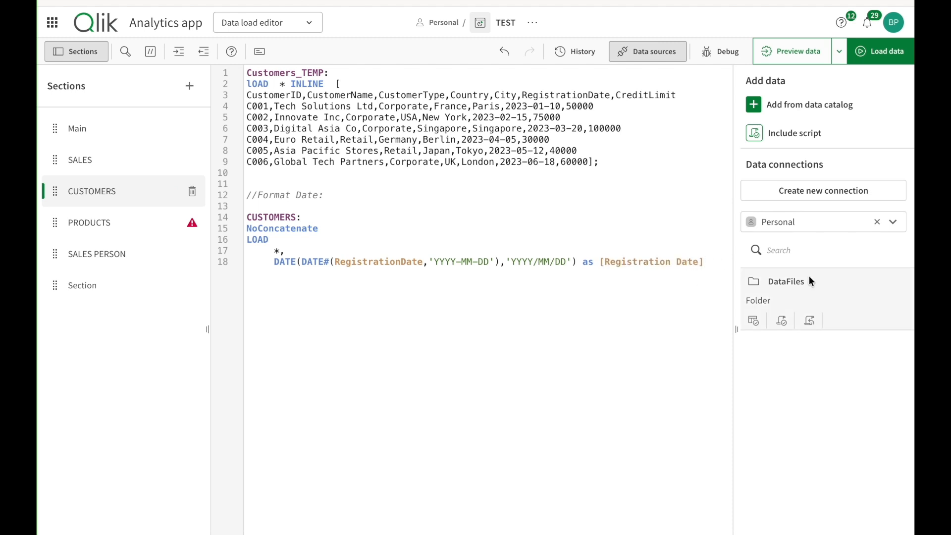
# Close the CUSTOMERS load with RESIDENT Customers_TEMP;.
pyautogui.press('Return')
pyautogui.press('BackSpace')
pyautogui.write('RESIDENT')
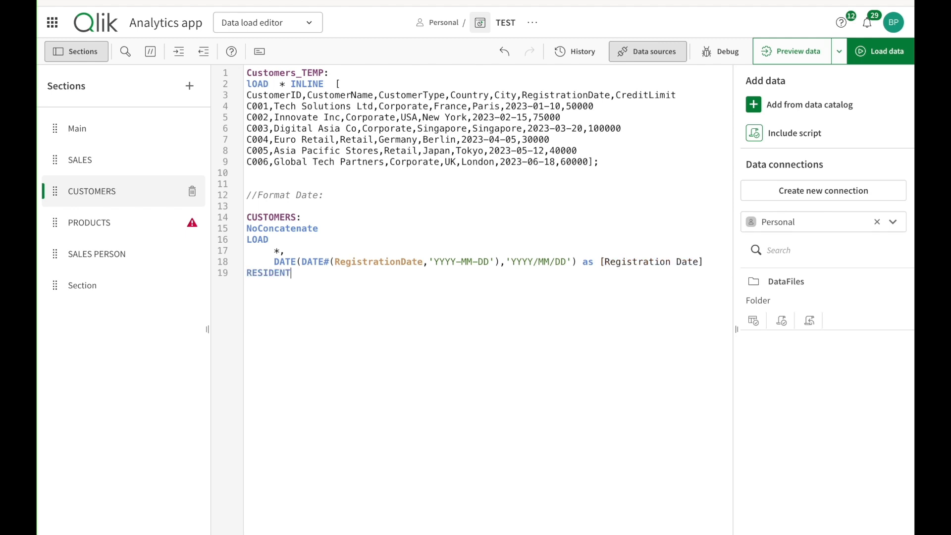
pyautogui.write(' cUS')
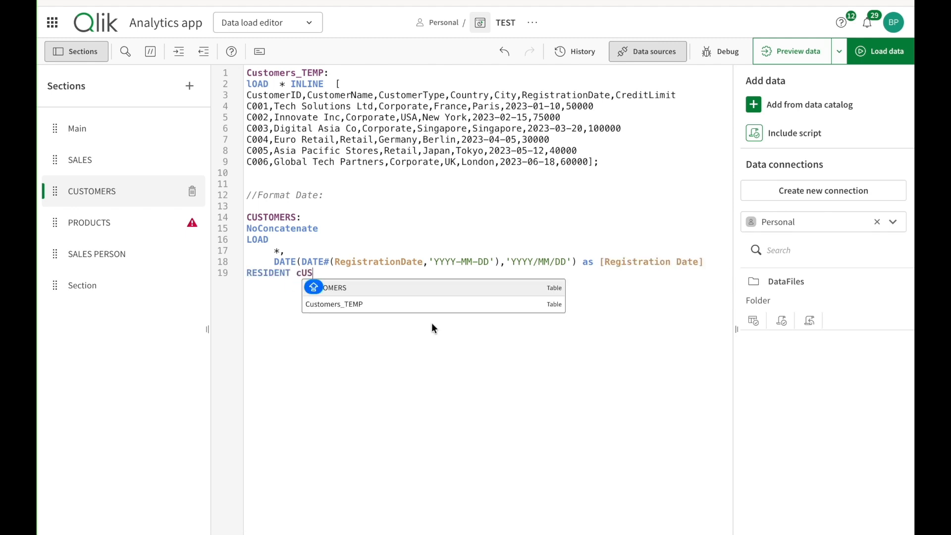
pyautogui.click(390, 305)
pyautogui.write(';')
# Add the statement DROP TABLE Customers_TEMP; below the CUSTOMERS load, with the keywords in capitals.
pyautogui.press('Return')
pyautogui.press('Return')
pyautogui.write('drop')
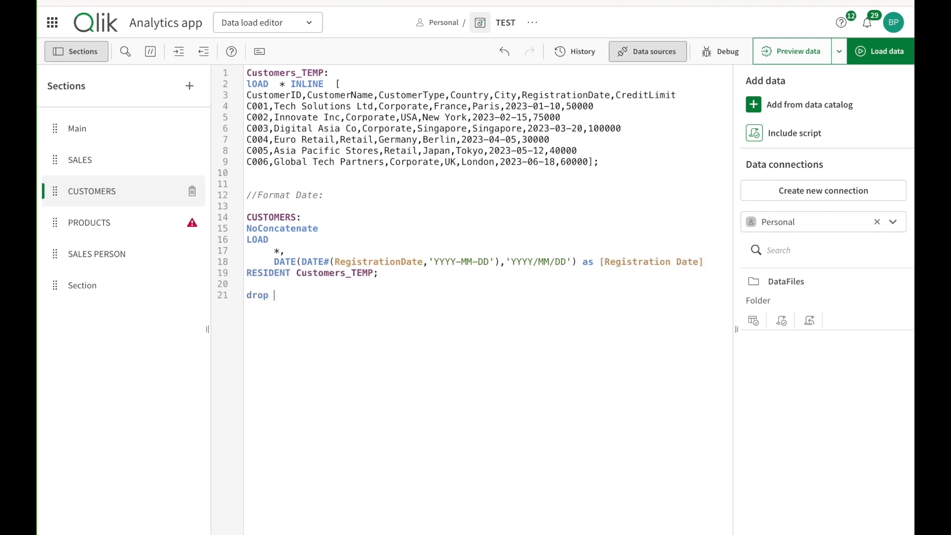
pyautogui.press('BackSpace')
pyautogui.press('BackSpace')
pyautogui.press('BackSpace')
pyautogui.press('BackSpace')
pyautogui.press('capslock')
pyautogui.write('DRO')
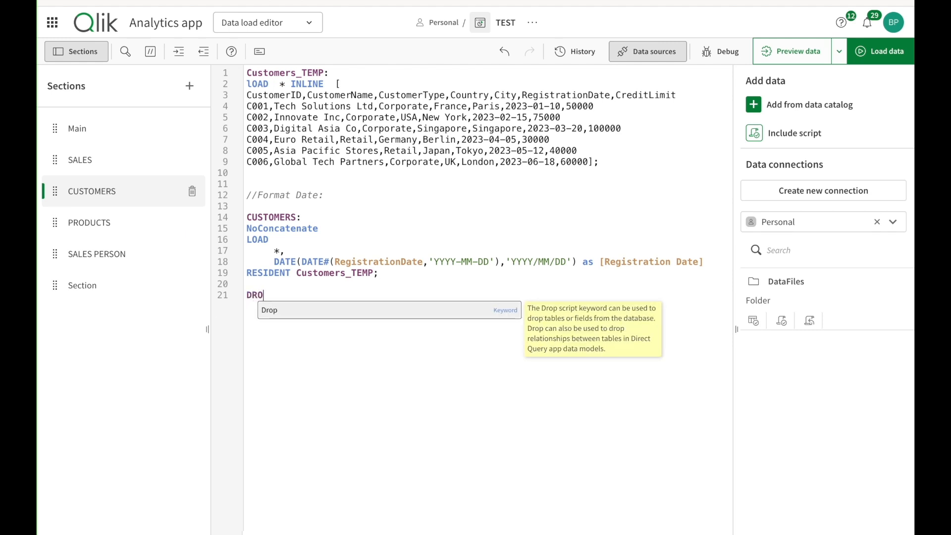
pyautogui.write('P TABLE CUS')
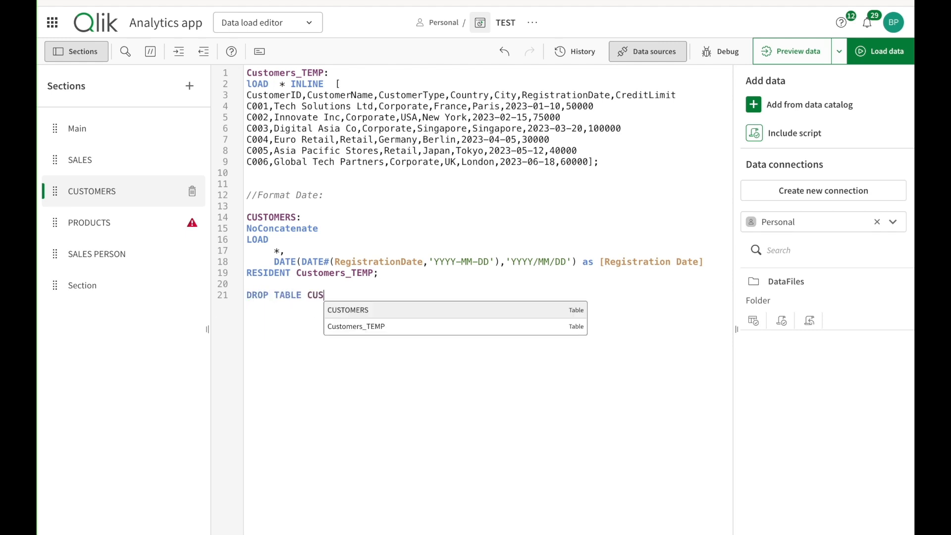
pyautogui.click(406, 327)
pyautogui.write(';')
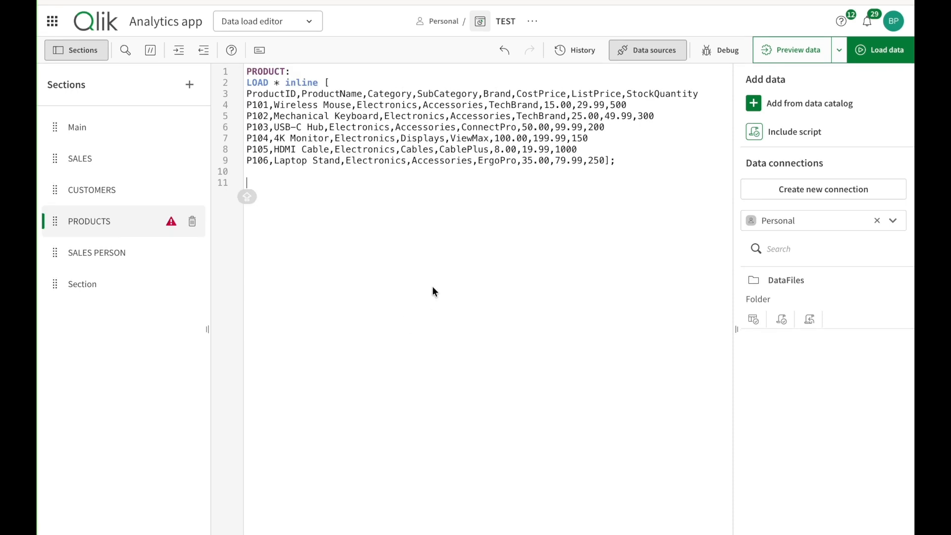
# Rename the inline table in the PRODUCTS section from PRODUCT to PRODUCTS_TEMP.
pyautogui.click(291, 72)
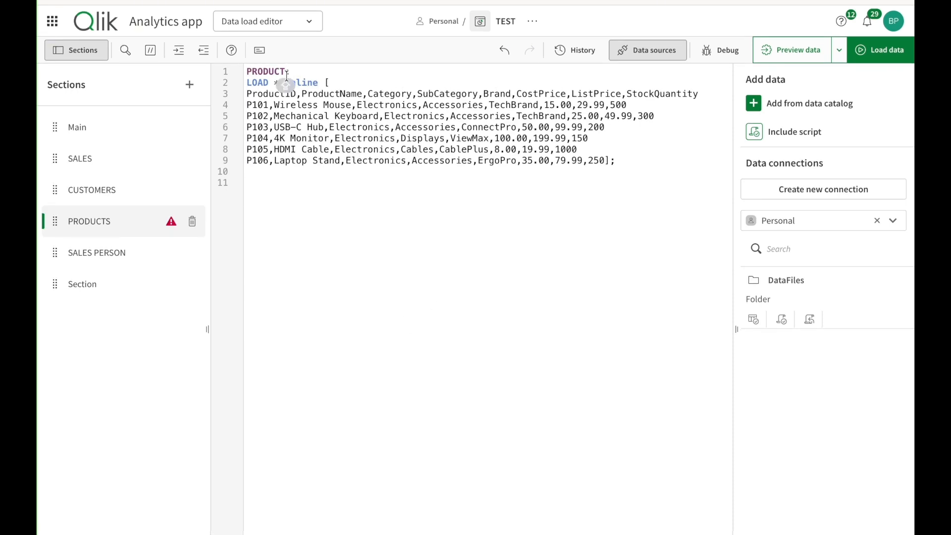
pyautogui.write('s')
pyautogui.write('S')
pyautogui.write('_TEMP')
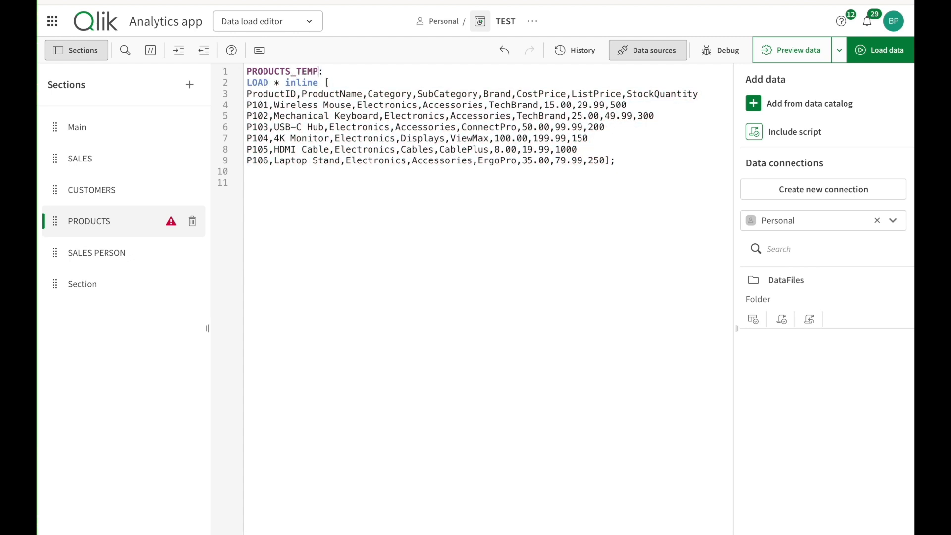
# Add the comment "// Add mesures to Product" below the inline table in the PRODUCTS section.
pyautogui.click(263, 184)
pyautogui.press('Return')
pyautogui.write('/:Add')
pyautogui.press('BackSpace')
pyautogui.press('BackSpace')
pyautogui.press('BackSpace')
pyautogui.press('BackSpace')
pyautogui.write('/ add')
pyautogui.press('BackSpace')
pyautogui.press('BackSpace')
pyautogui.press('BackSpace')
pyautogui.write('Add mesures to Prodct')
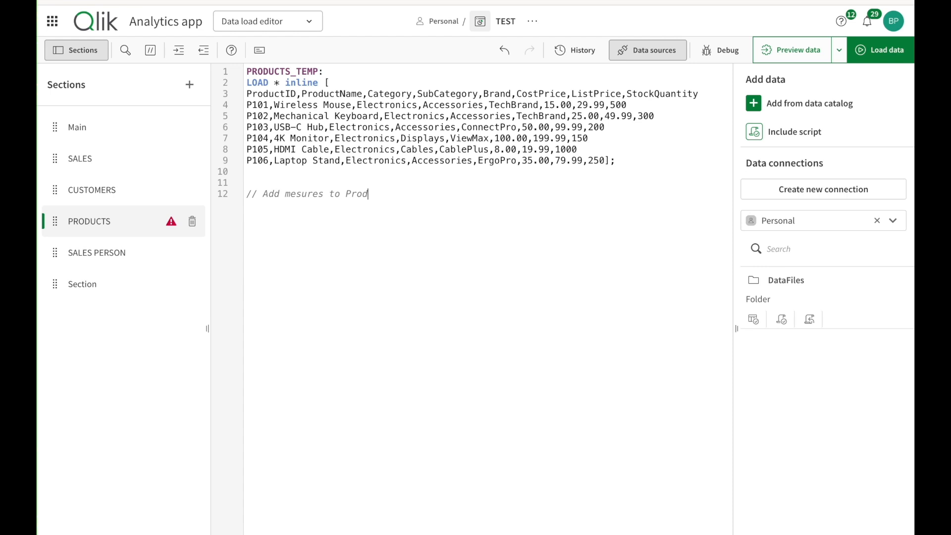
# Start a PRODUCTS: table below the comment with the NoConcatenate prefix and a LOAD of all fields (*).
pyautogui.press('Return')
pyautogui.press('Return')
pyautogui.write('PRODUCTS')
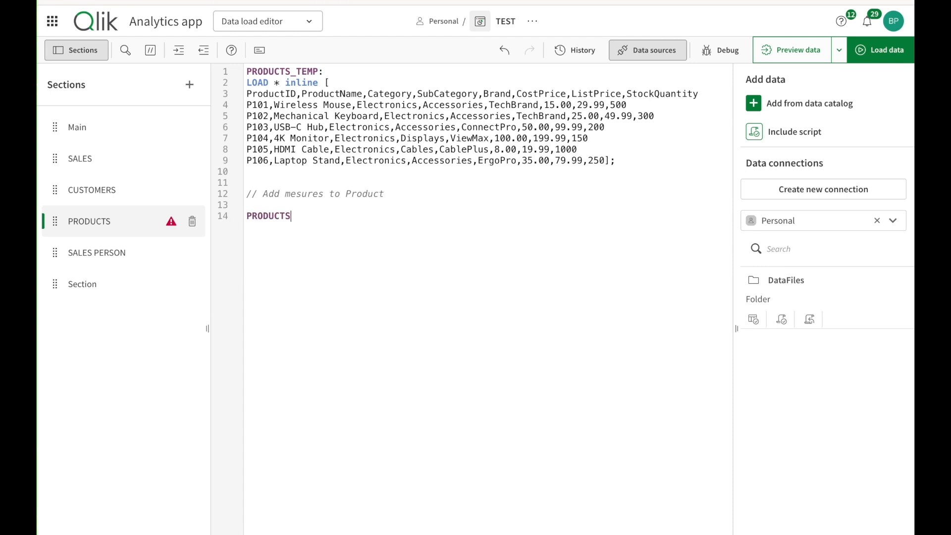
pyautogui.write(':')
pyautogui.press('Return')
pyautogui.write('No')
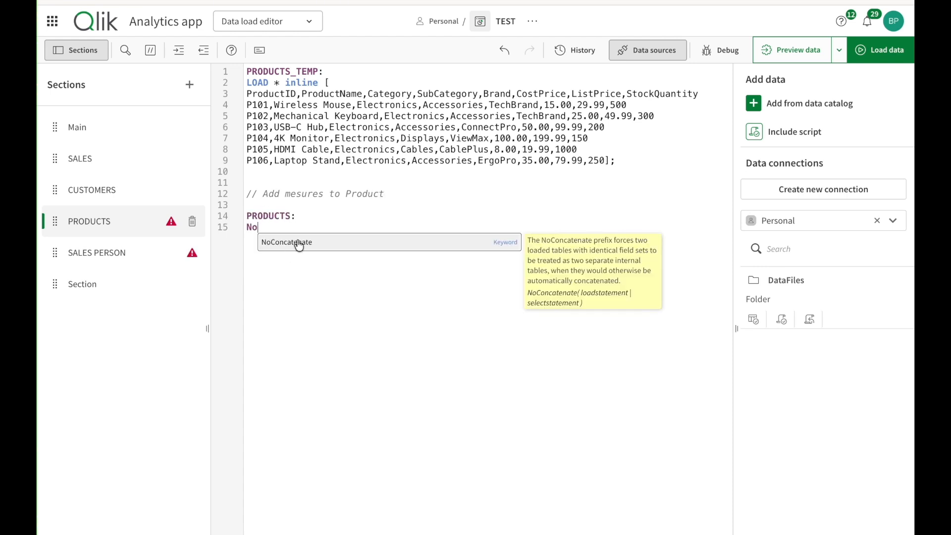
pyautogui.click(298, 245)
pyautogui.press('Return')
pyautogui.press('Return')
pyautogui.write('LOAD ')
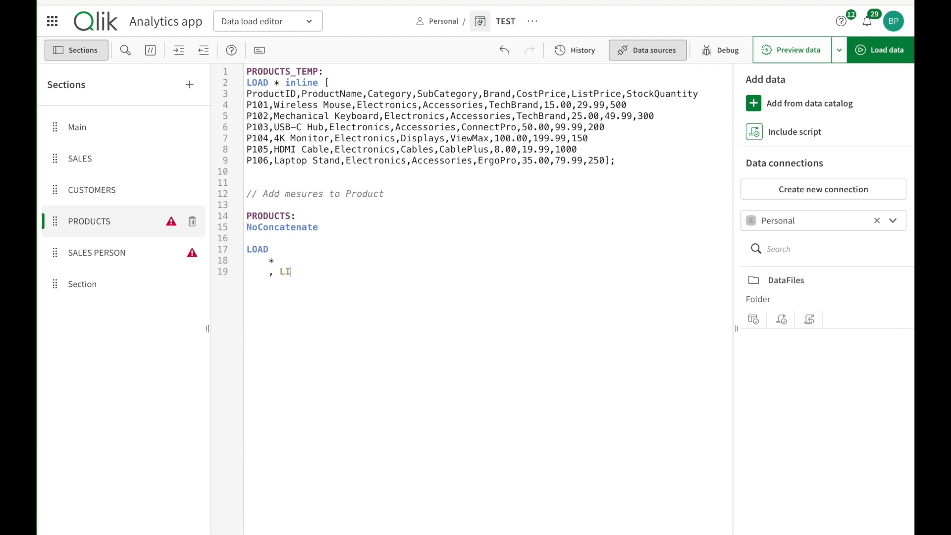
# Add the measure ListPrice -CostPrice as ProfitMargin, to the PRODUCTS load.
pyautogui.write('ST')
pyautogui.press('BackSpace')
pyautogui.press('BackSpace')
pyautogui.press('BackSpace')
pyautogui.write('istPrice -CostPrice as Prof')
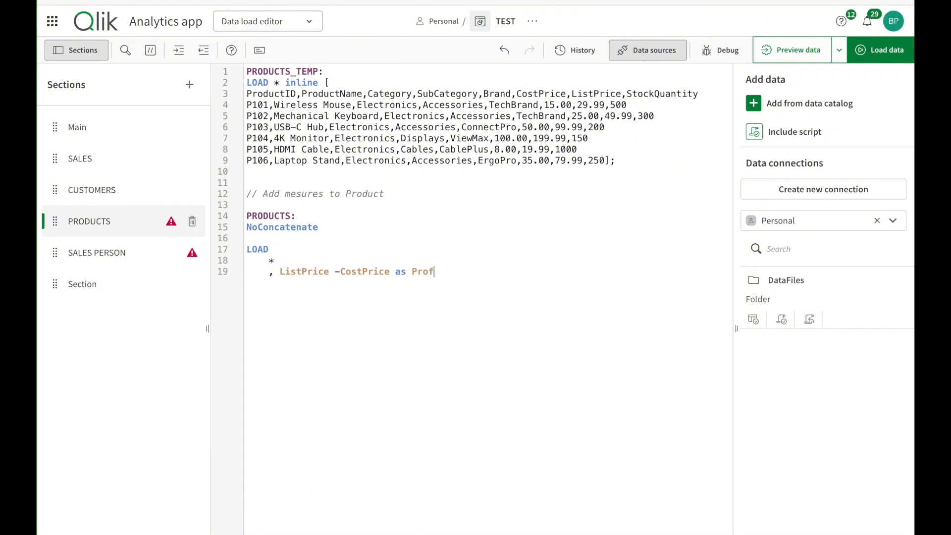
pyautogui.write('itMargin,')
# Add the measure (ListPrice -CostPrice) / ListPrice as ProfitMarginPercent, reusing the subtraction from the ProfitMargin line.
pyautogui.hotkey('ctrl', 'c')
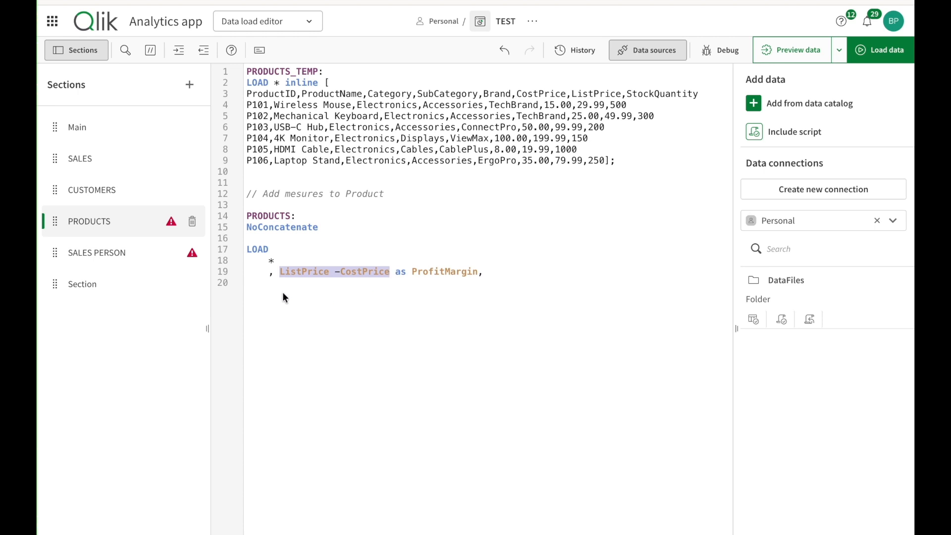
pyautogui.click(280, 290)
pyautogui.hotkey('ctrl', 'v')
pyautogui.write(')')
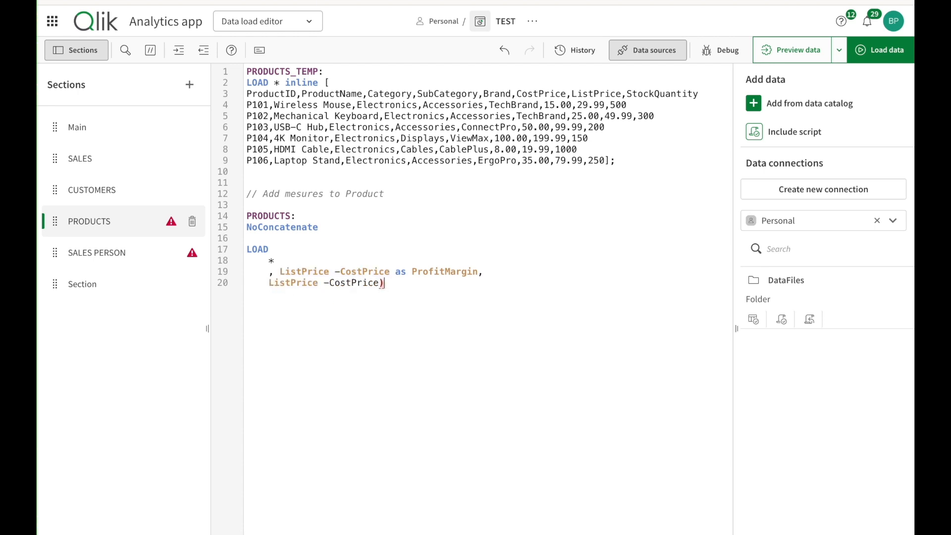
pyautogui.click(269, 283)
pyautogui.write('(')
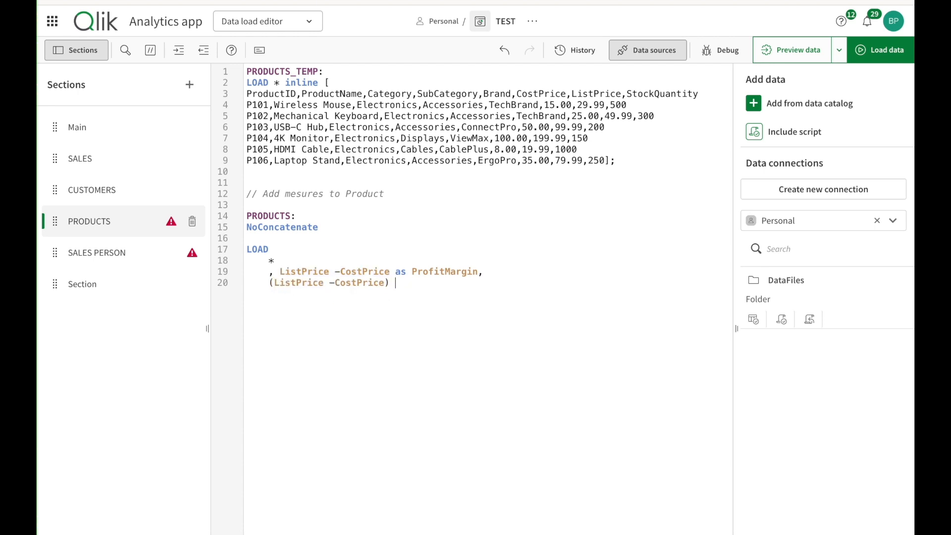
pyautogui.write('ListPr')
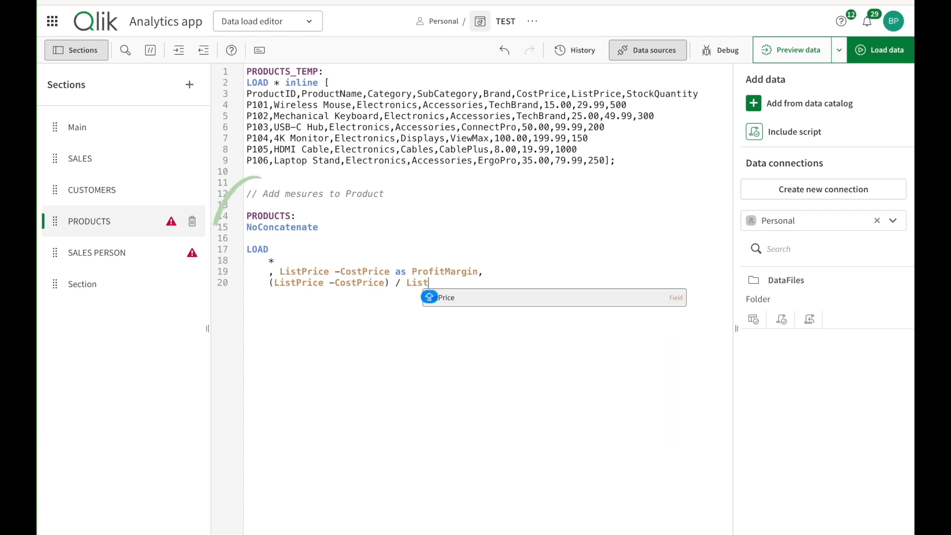
pyautogui.write('ice as')
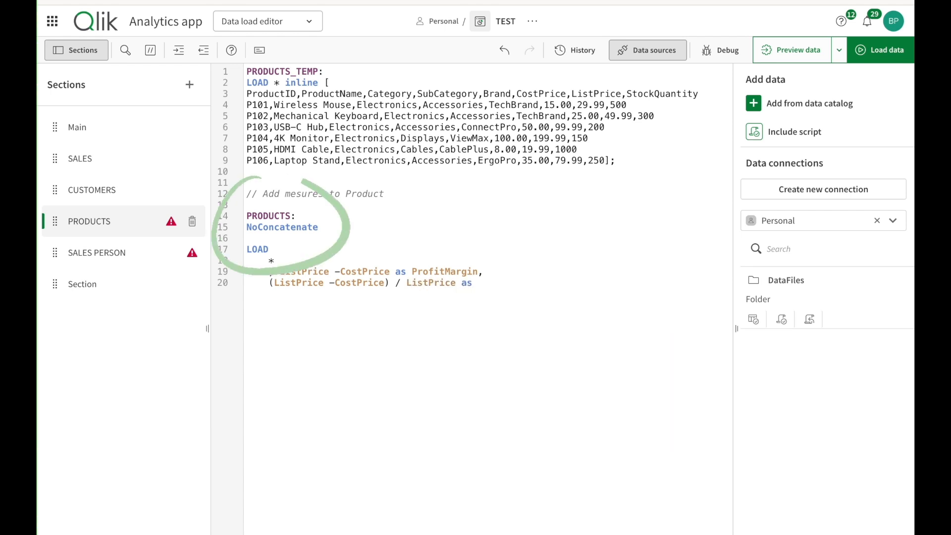
pyautogui.write(' Profit')
pyautogui.press('Return')
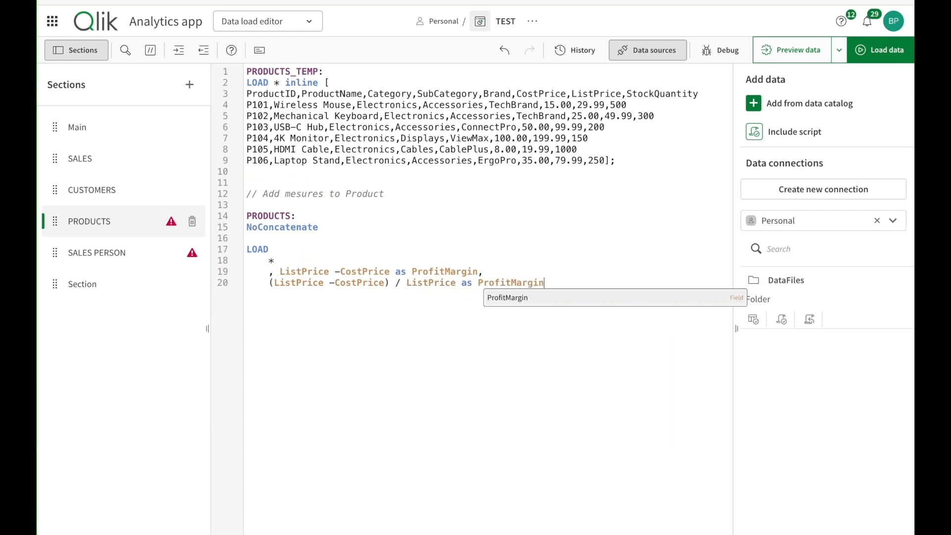
pyautogui.write('Percent')
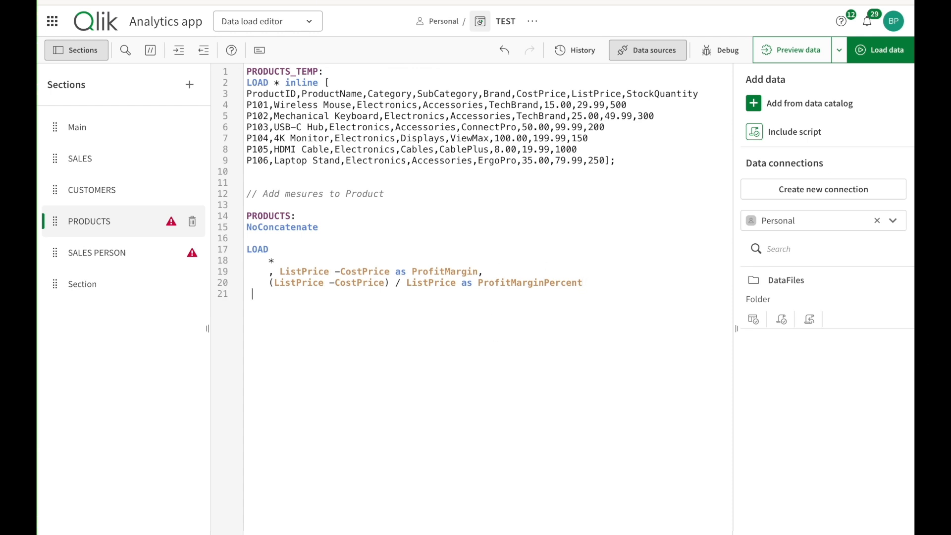
# Close the PRODUCTS load with RESIDENT PRODUCTS_TEMP;.
pyautogui.write('ESIDENT prod')
pyautogui.click(452, 327)
pyautogui.write(';')
pyautogui.press('Return')
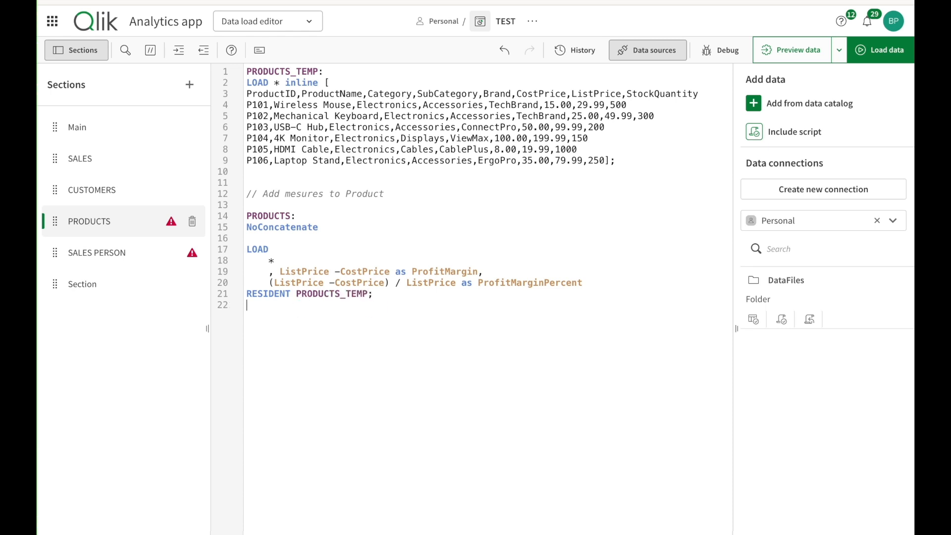
# Add the statement DROP TABLE PRODUCTS_TEMP; below the PRODUCTS load.
pyautogui.write('drop ')
pyautogui.write('DROP TABLE')
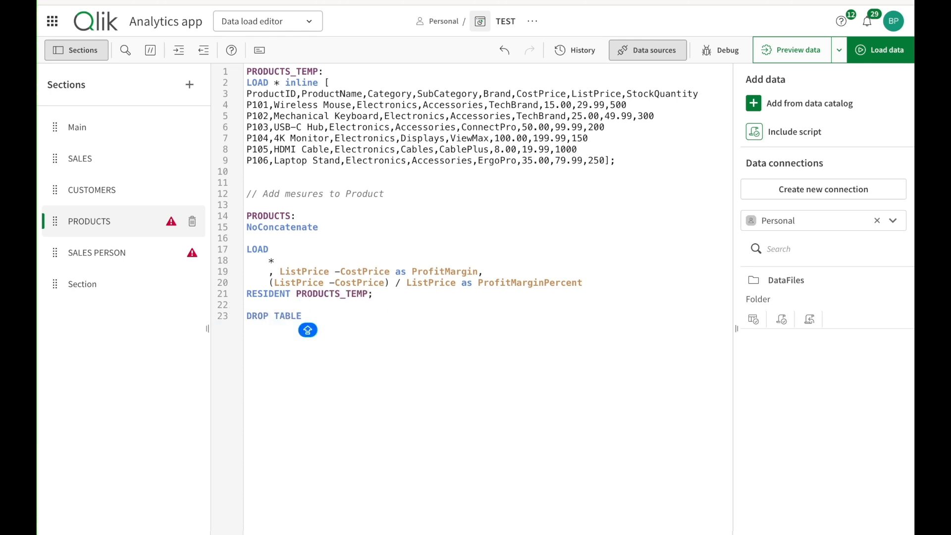
pyautogui.write(' PRO')
pyautogui.click(455, 348)
pyautogui.write(';')
pyautogui.click(433, 289)
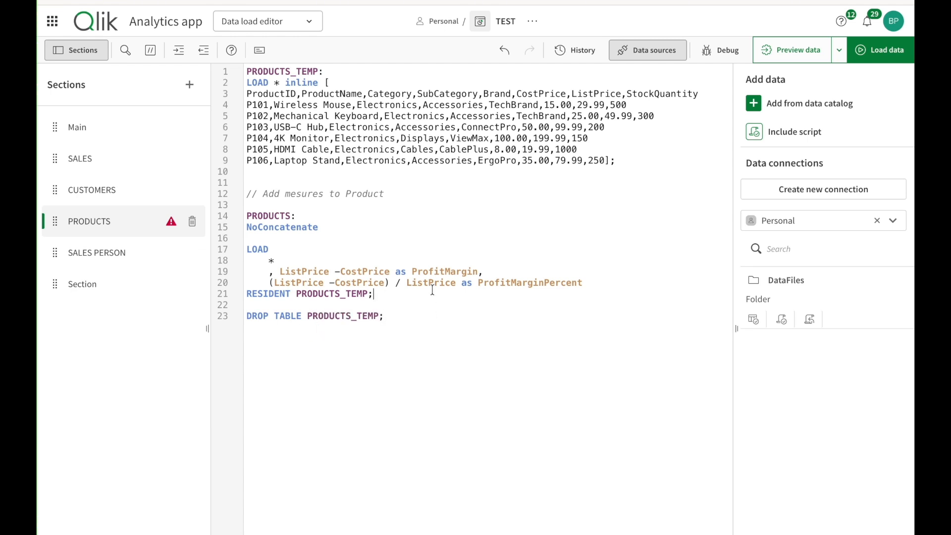
# Add the comment "//Format Date:" below the inline table in the SALES PERSON section and begin a table label with SALES.
pyautogui.click(139, 244)
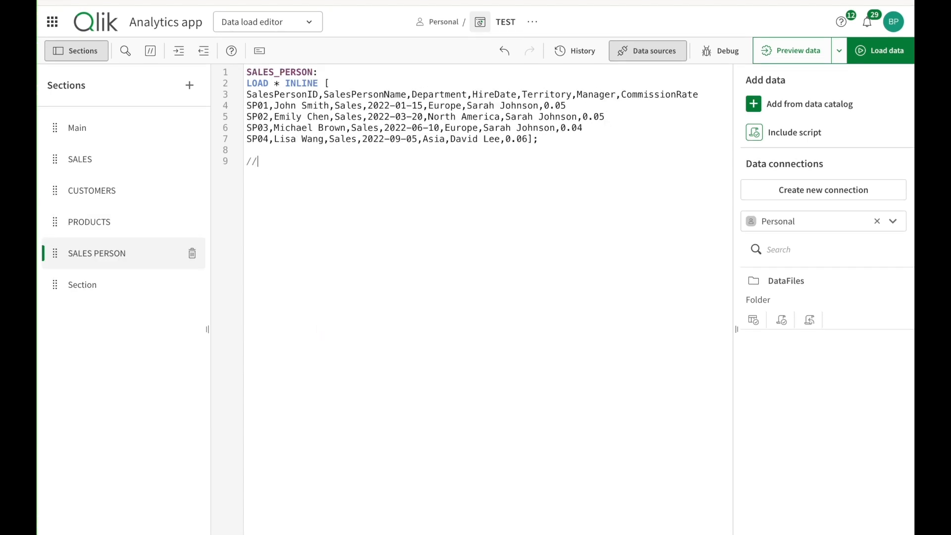
pyautogui.write('Format Date:')
pyautogui.press('Return')
pyautogui.press('Return')
pyautogui.write('SALES')
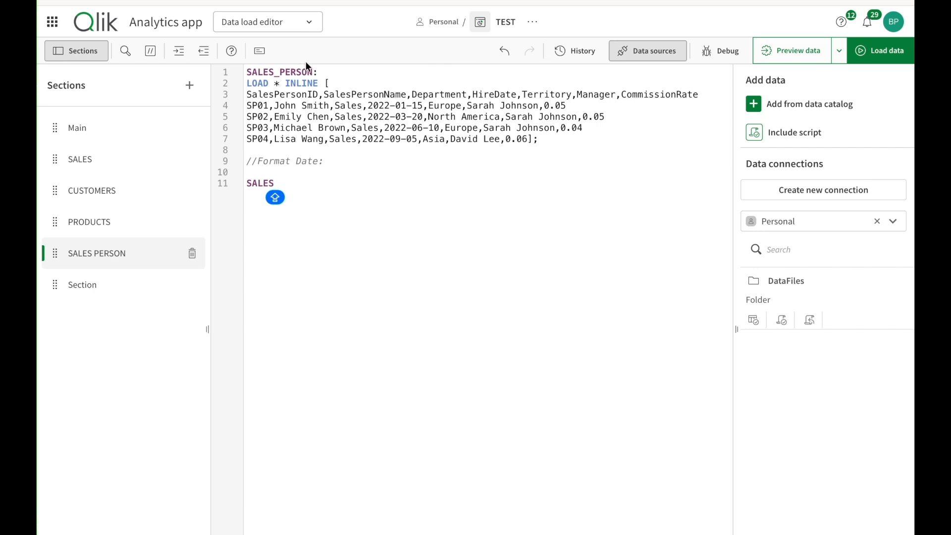
# Rename the inline table in the SALES PERSON section to SALES_PERSON_TEMP.
pyautogui.click(313, 71)
pyautogui.write('_t')
pyautogui.write('TEMP')
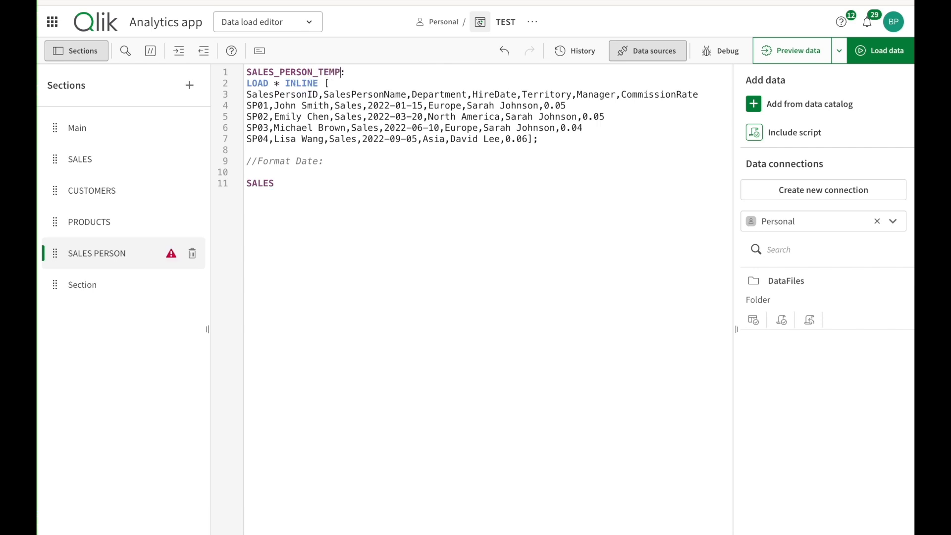
# Complete the new label as SALES_PERSON: and start a NoConcatenate LOAD of all fields (*,) under it.
pyautogui.write('_PERSON:')
pyautogui.press('Return')
pyautogui.write('NoConcatenate')
pyautogui.press('Return')
pyautogui.write('LOAD     *,     ')
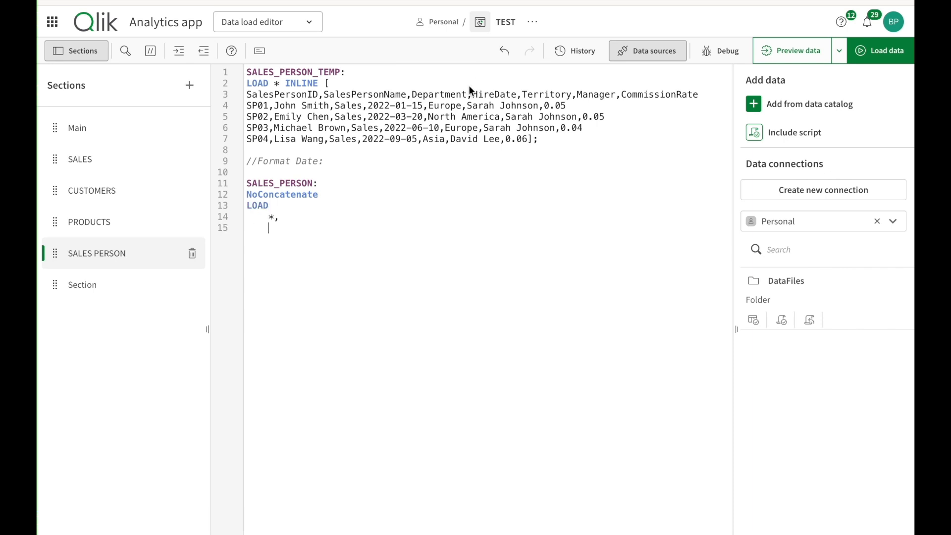
# Add the field Date(Date#(HireDate,'YYYY-MM-DD'),'DD/MM/YYYY') as [Hire Date] to the SALES_PERSON load.
pyautogui.write('Date(Date#')
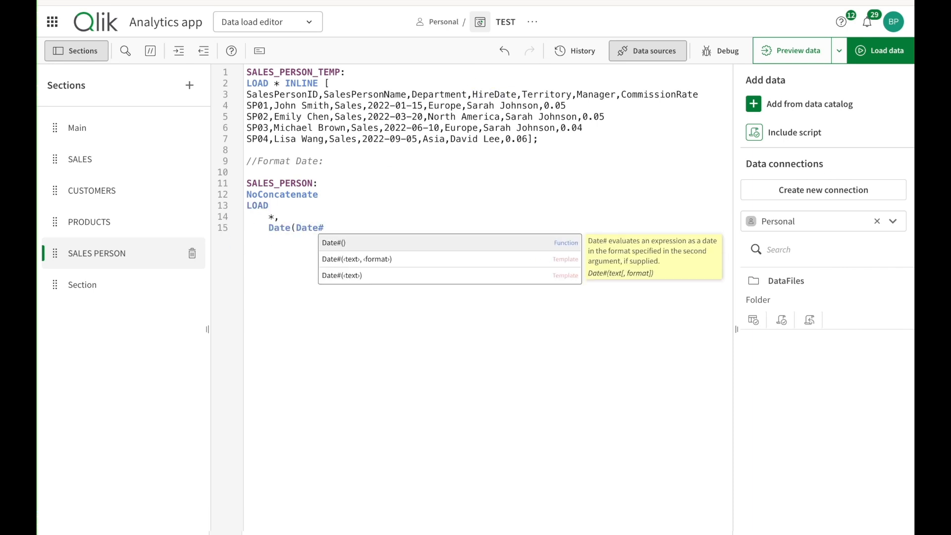
pyautogui.write("(HireDate,'YYYY-MM-DD'),")
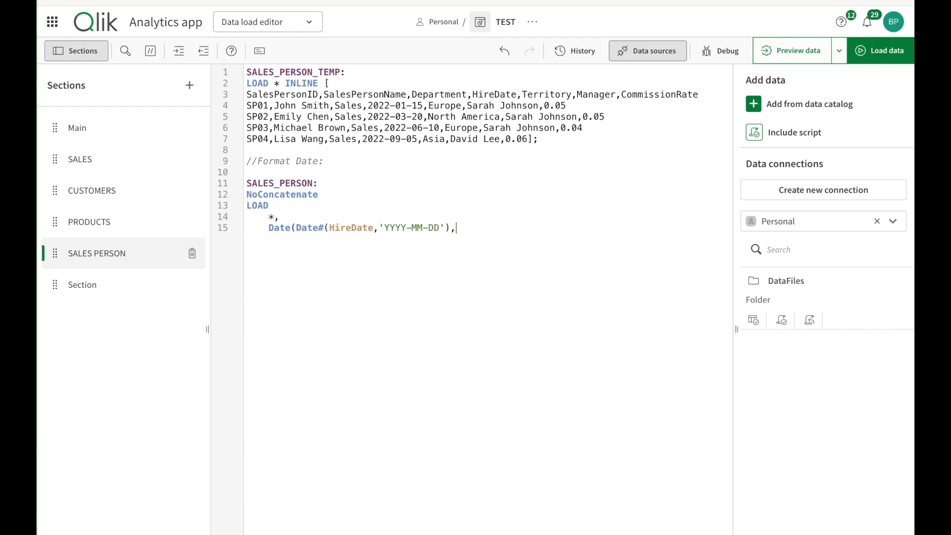
pyautogui.write("'DD/MM")
pyautogui.write("/YYYY') as [Hire Date]")
pyautogui.press('Return')
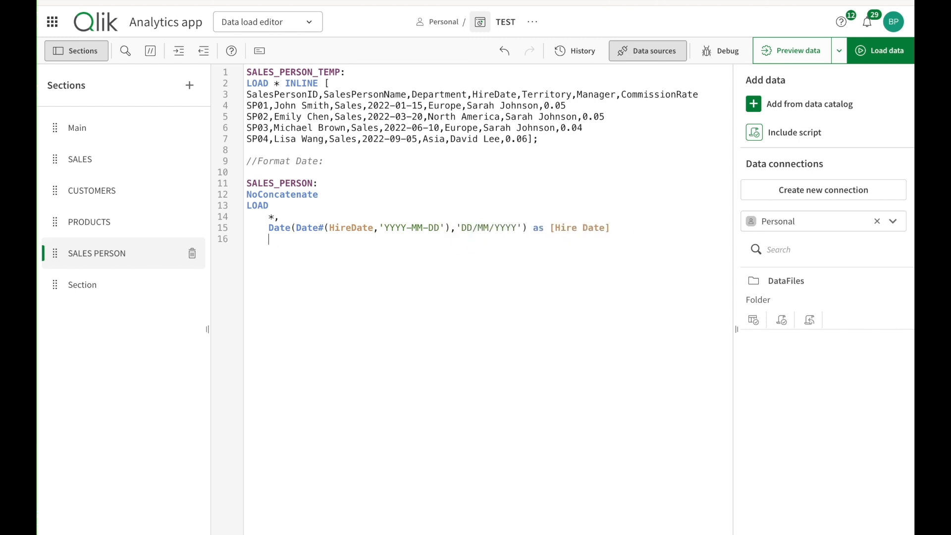
# Close the load with RESIDENT SALES_PERSON_TEMP; and add Drop Table SALES_PERSON_TEMP; below it.
pyautogui.write('RESIDENT sales')
pyautogui.press('Return')
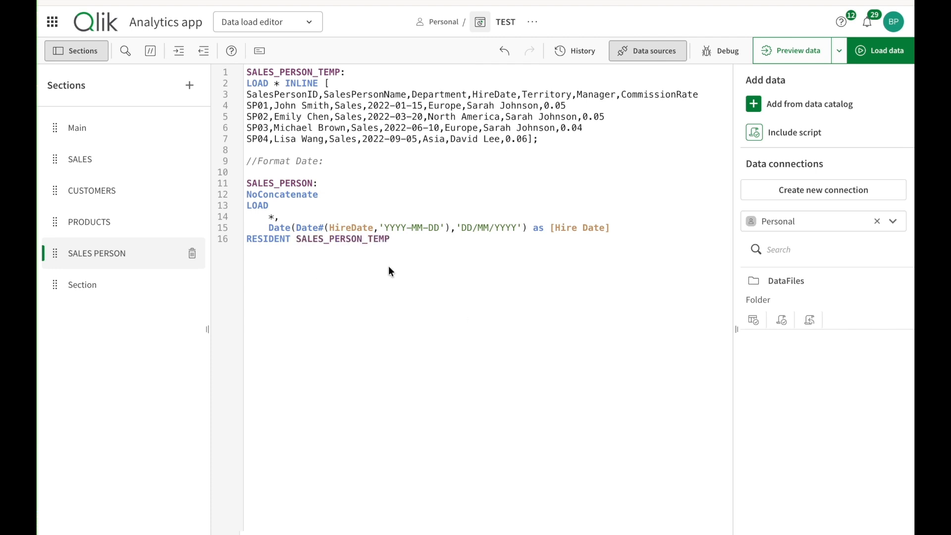
pyautogui.write(';')
pyautogui.press('Return')
pyautogui.press('Return')
pyautogui.write('drop')
pyautogui.press('Return')
pyautogui.write('SALES_PERSON_TEMP;')
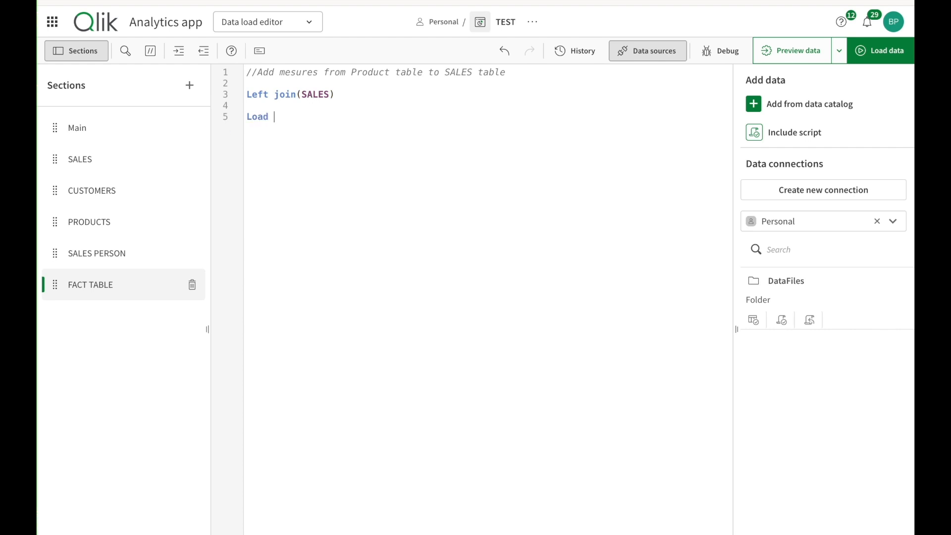
# Enter OrderID, as the first field of the Load under Left join(SALES) in the FACT TABLE section.
pyautogui.press('capslock')
pyautogui.press('capslock')
pyautogui.write('o')
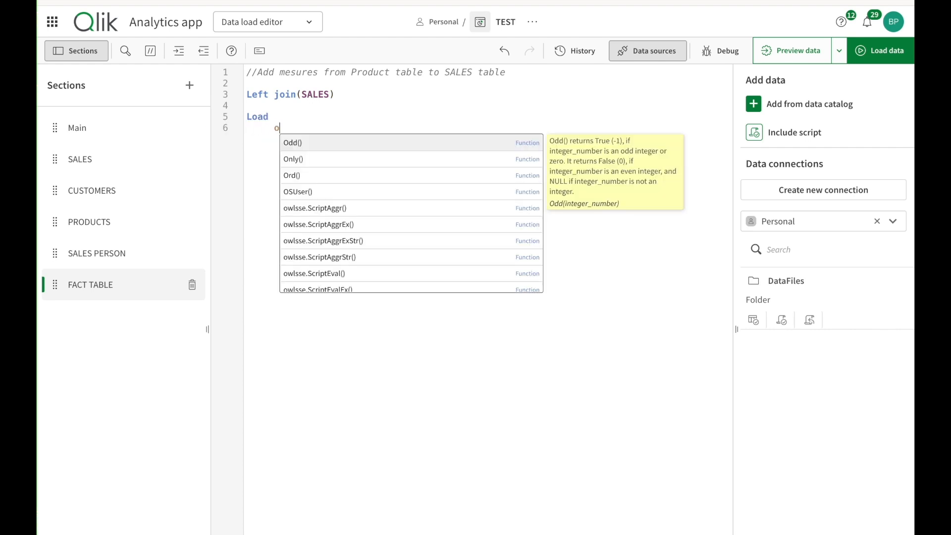
pyautogui.press('capslock')
pyautogui.write('RDE')
pyautogui.press('BackSpace')
pyautogui.press('BackSpace')
pyautogui.press('BackSpace')
pyautogui.press('BackSpace')
pyautogui.write('Order')
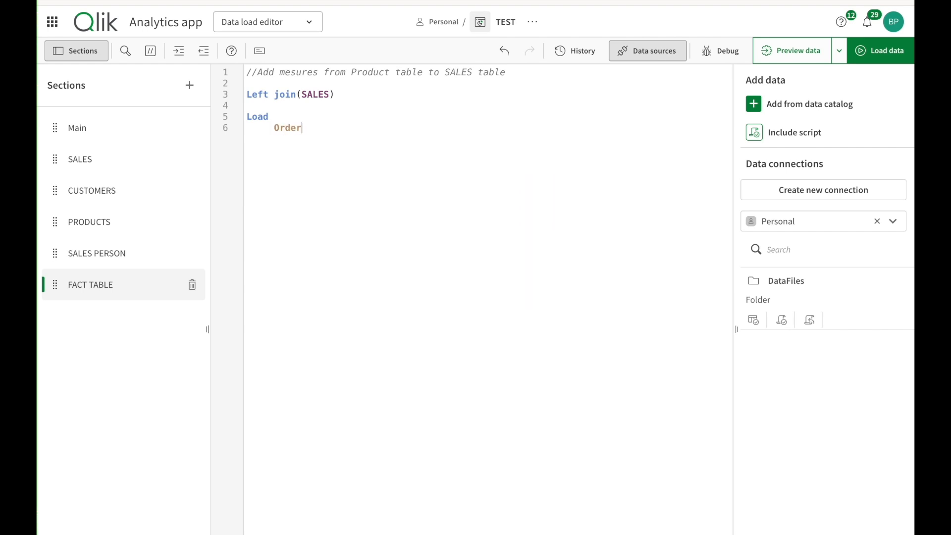
pyautogui.press('capslock')
pyautogui.write('ID,')
# Copy the ProfitMargin and ProfitMarginPercent lines from the PRODUCTS load into the FACT TABLE load below OrderID.
pyautogui.click(89, 221)
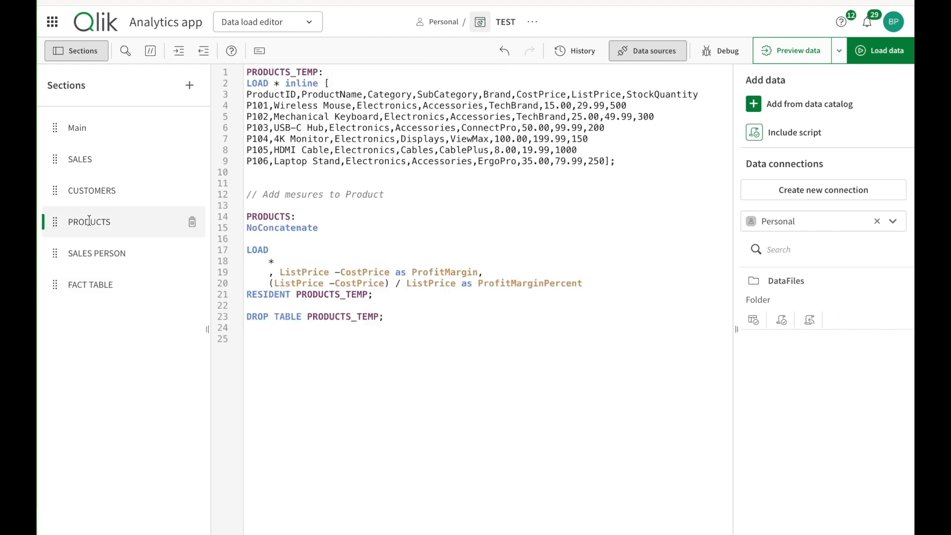
pyautogui.doubleClick(413, 274)
pyautogui.click(277, 261)
pyautogui.moveTo(268, 272); pyautogui.dragTo(587, 281)
pyautogui.hotkey('ctrl', 'c')
pyautogui.click(119, 252)
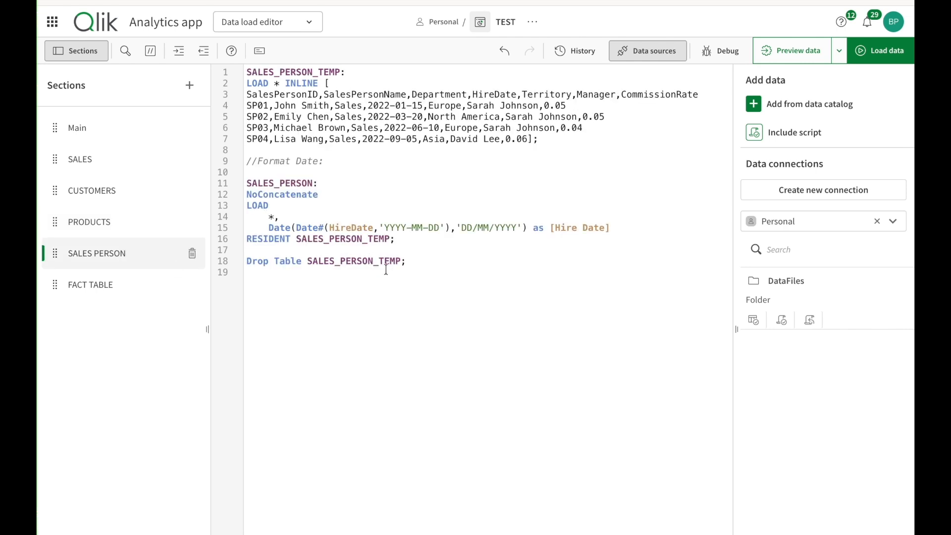
pyautogui.click(129, 290)
pyautogui.press('Return')
pyautogui.hotkey('ctrl', 'v')
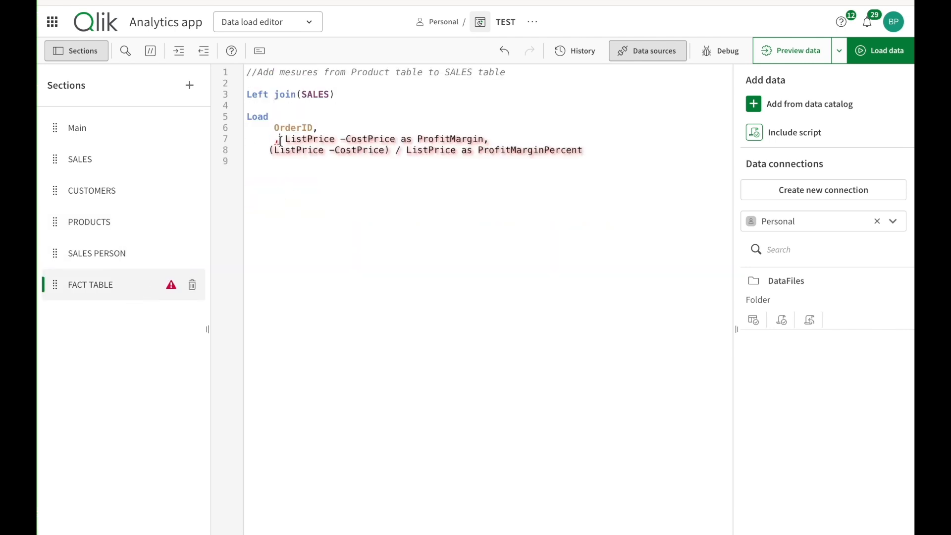
# Remove the calculations from the two pasted lines, leaving only the field names ProfitMargin and ProfitMarginPercent.
pyautogui.moveTo(275, 139); pyautogui.dragTo(416, 140)
pyautogui.press('BackSpace')
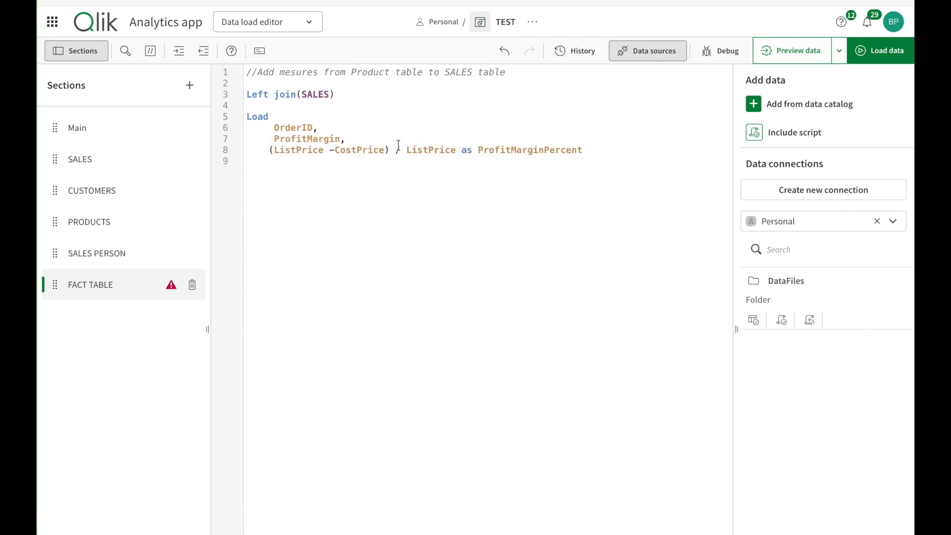
pyautogui.moveTo(264, 149); pyautogui.dragTo(477, 150)
pyautogui.press('BackSpace')
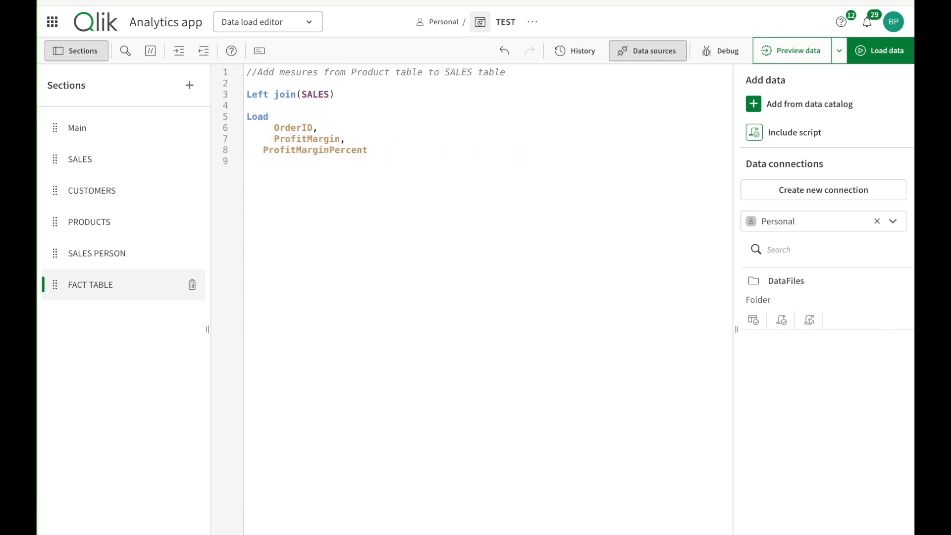
# Check the table name in the PRODUCTS section and close the FACT TABLE load with RESIDENT PRODUCTS;.
pyautogui.click(95, 223)
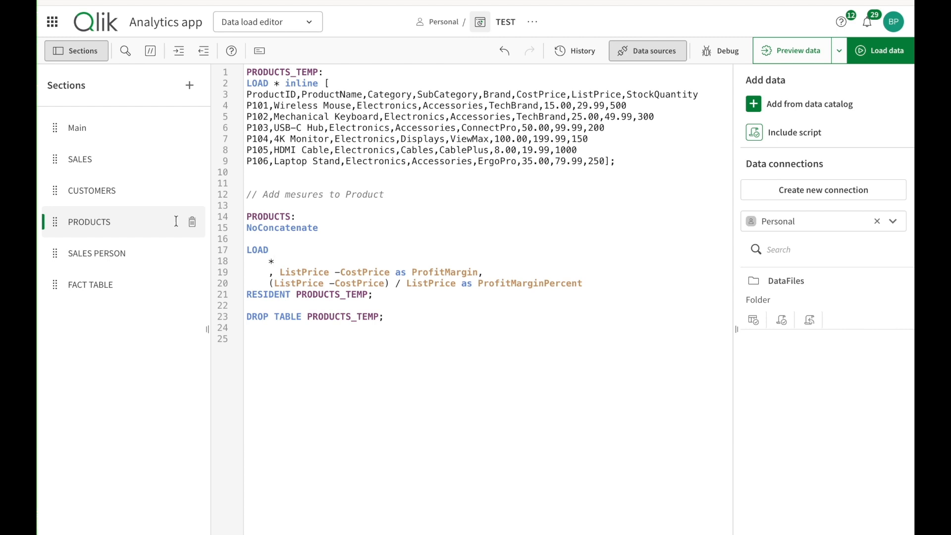
pyautogui.tripleClick(563, 150)
pyautogui.click(561, 168)
pyautogui.click(97, 251)
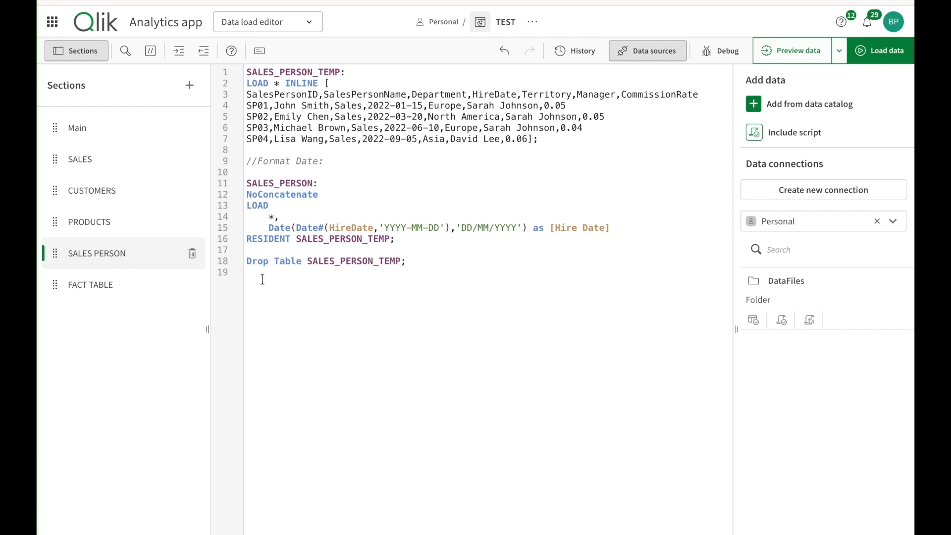
pyautogui.click(94, 281)
pyautogui.write('RESIDENT PRODU')
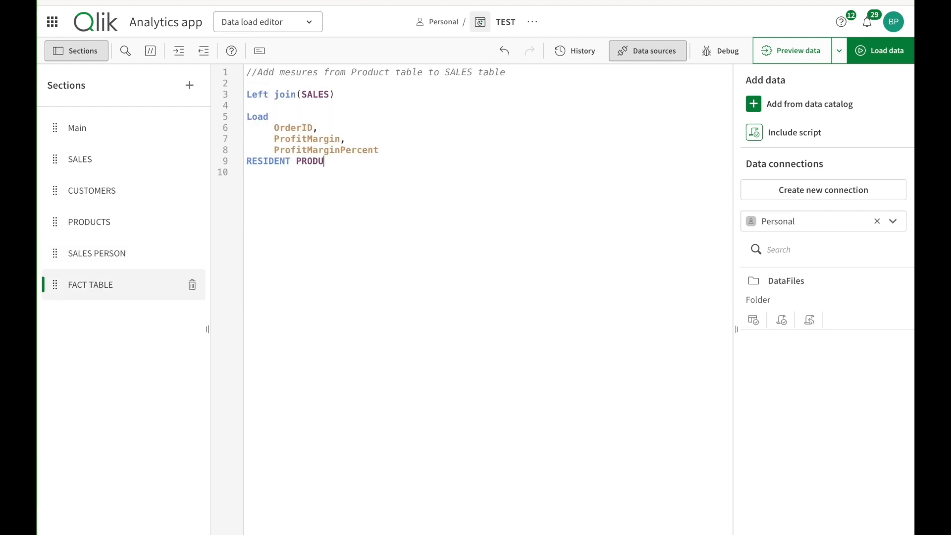
pyautogui.write('CTS;')
pyautogui.press('Return')
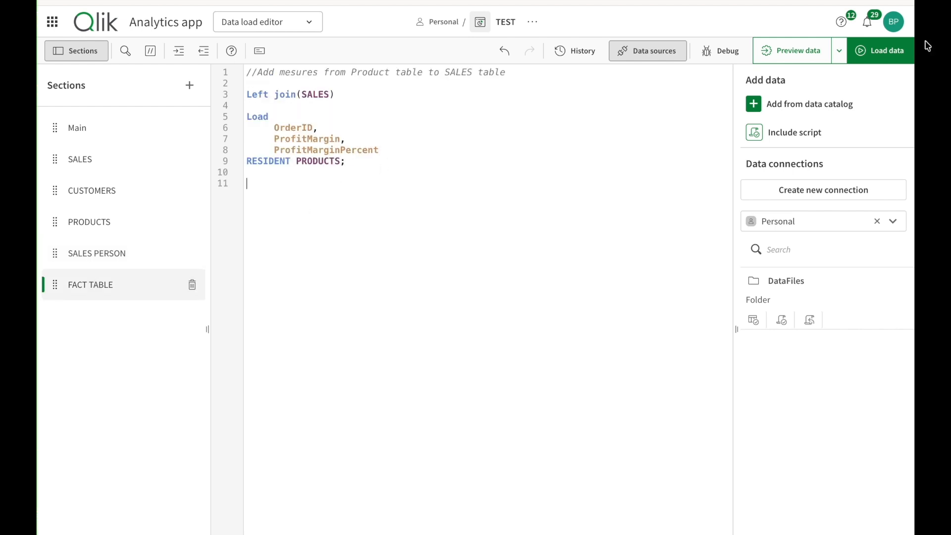
# Run the data load, look up the key field in PRODUCTS, and replace OrderID with ProductID in the FACT TABLE load.
pyautogui.click(882, 50)
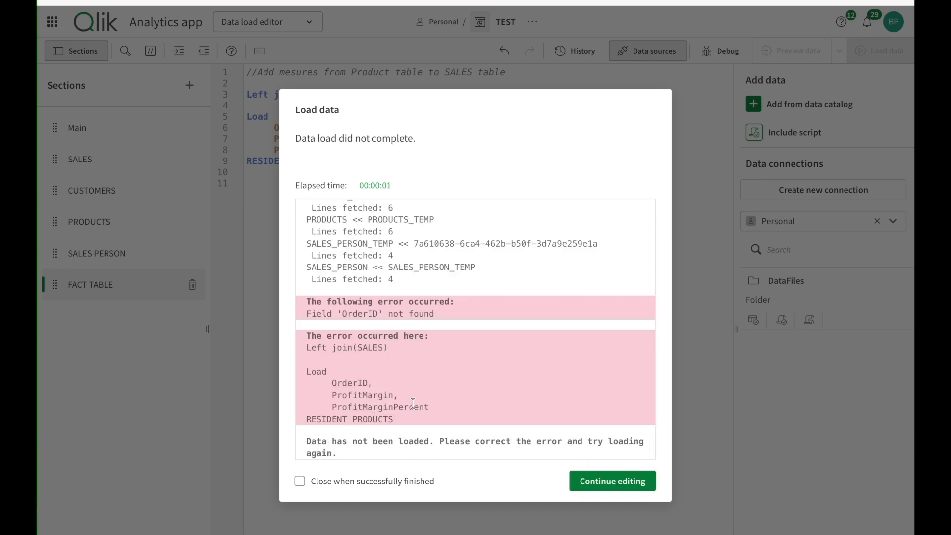
pyautogui.click(608, 483)
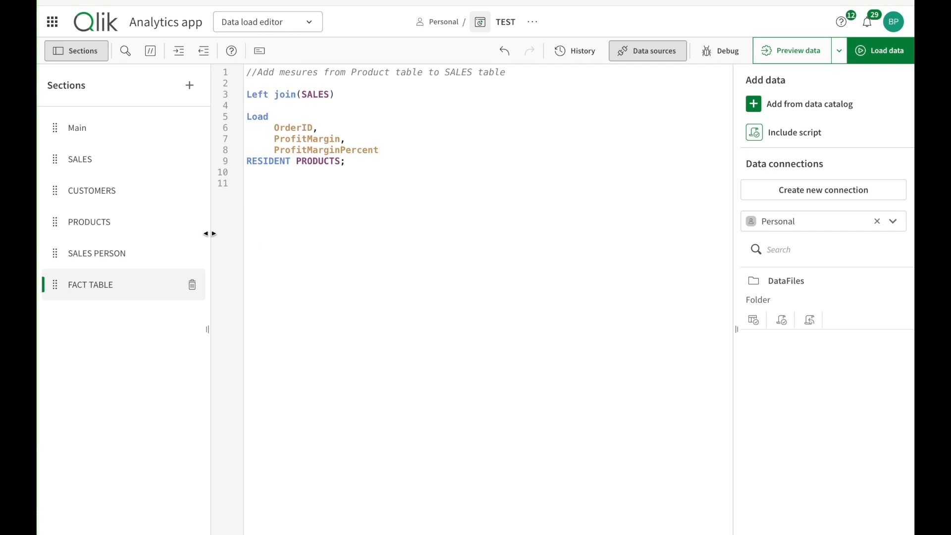
pyautogui.click(93, 218)
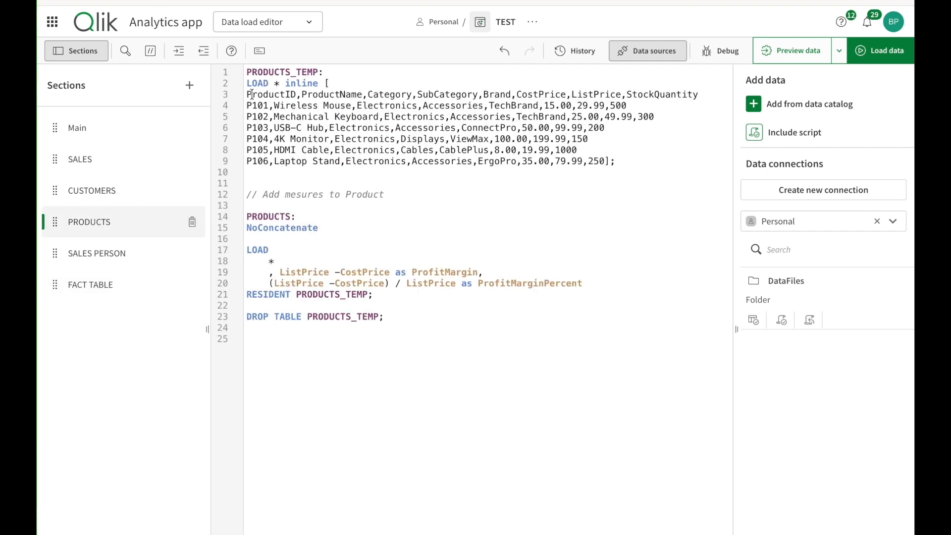
pyautogui.moveTo(249, 95); pyautogui.dragTo(293, 97)
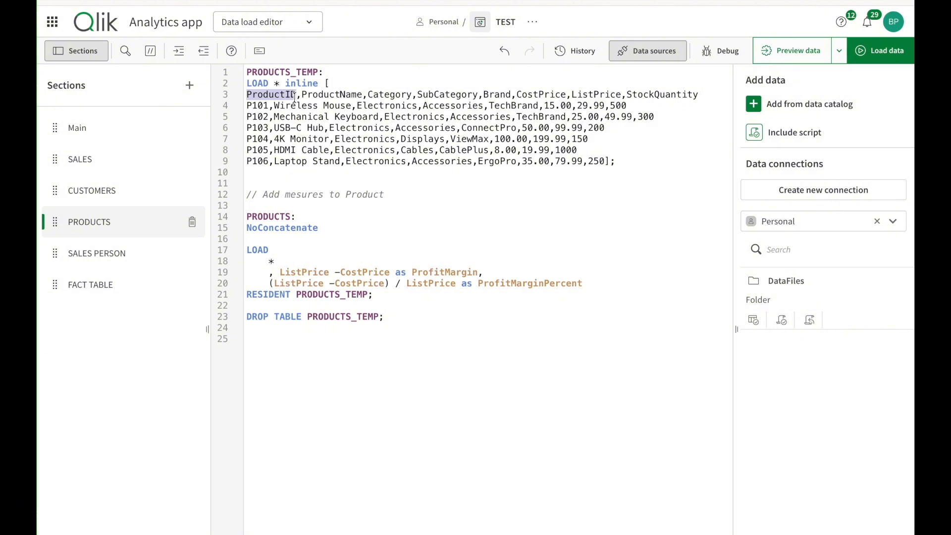
pyautogui.click(87, 284)
pyautogui.moveTo(275, 130); pyautogui.dragTo(307, 130)
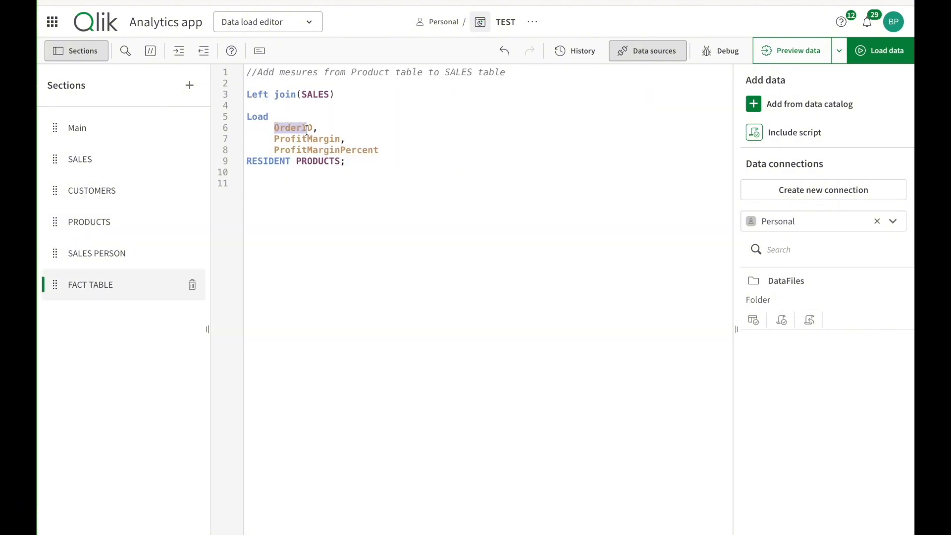
pyautogui.write('ProductID')
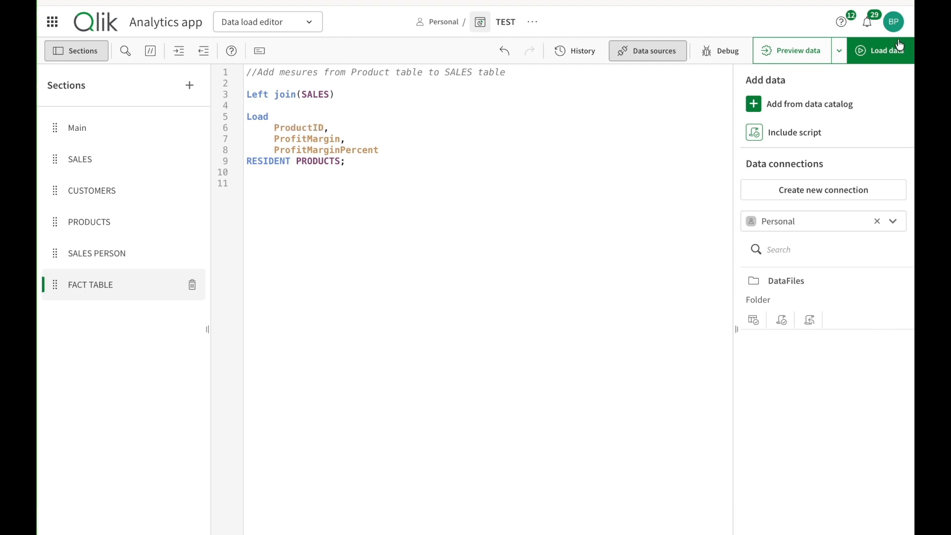
# Load the data with ProductID as the join key and return to the script.
pyautogui.click(886, 54)
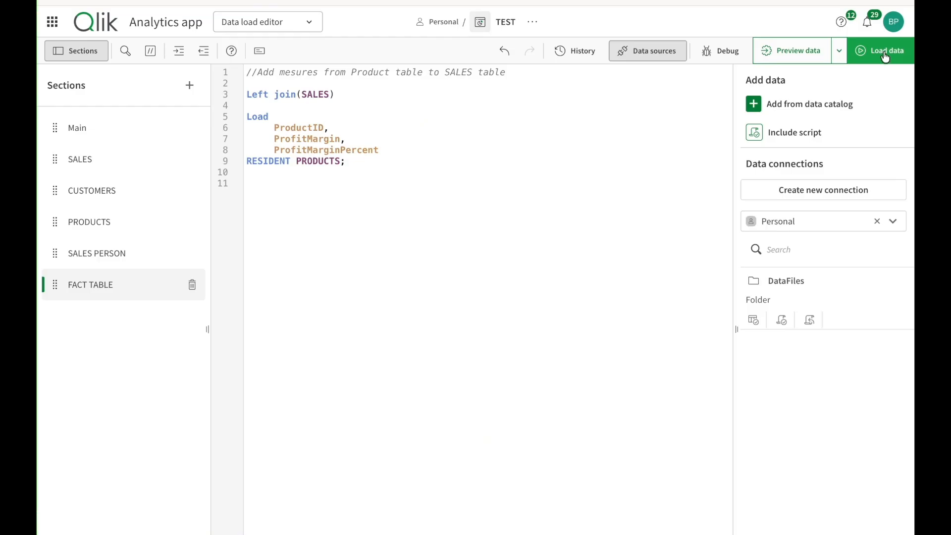
pyautogui.click(887, 52)
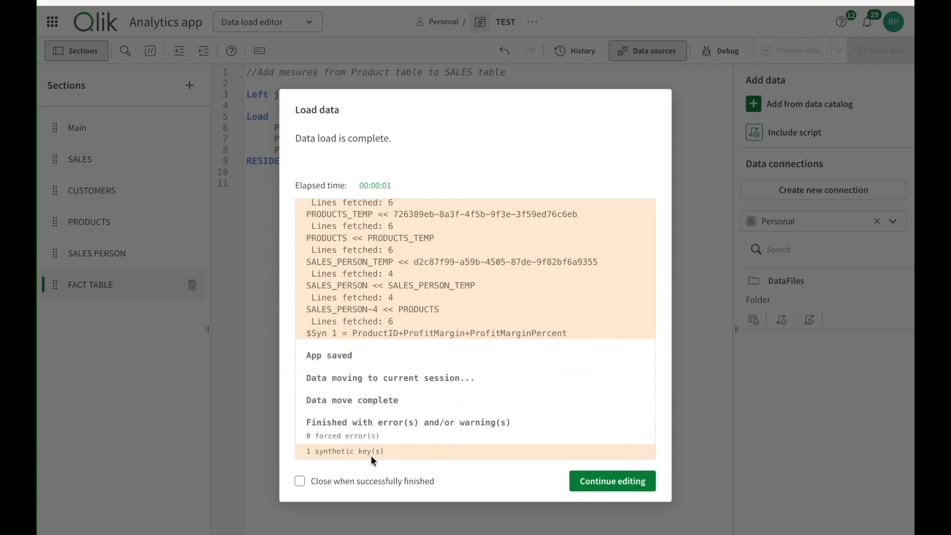
pyautogui.click(599, 490)
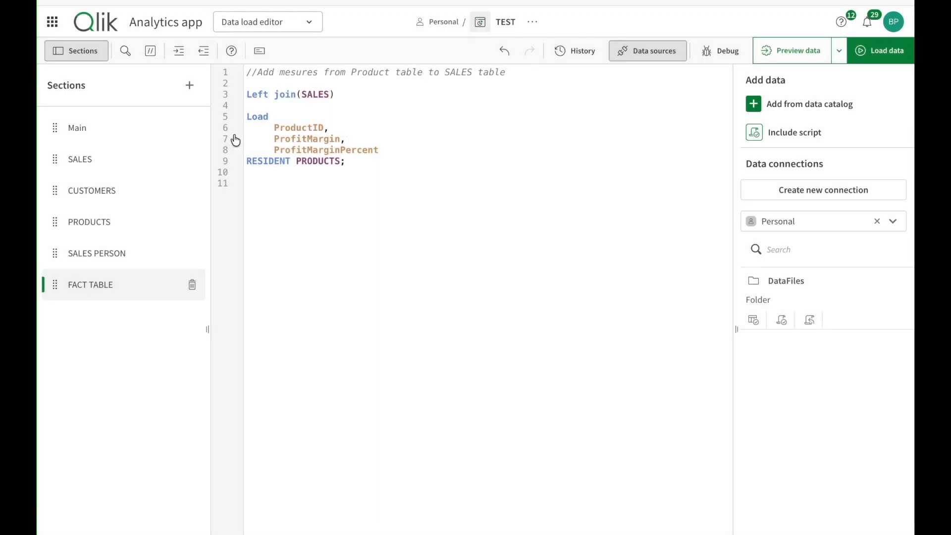
# Inspect the $Syn 1 Table in the data model viewer, moving SALES closer to it and PRODUCTS to its far side.
pyautogui.click(278, 22)
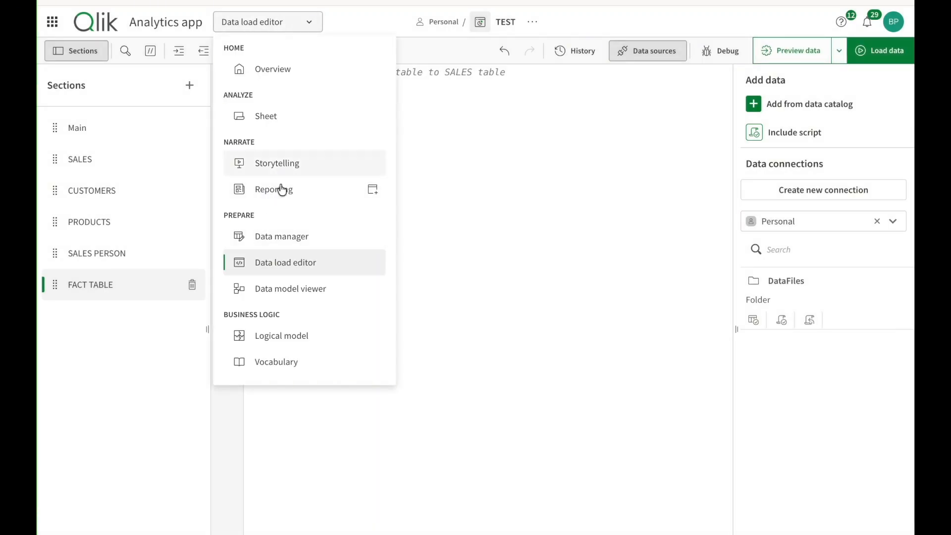
pyautogui.click(256, 288)
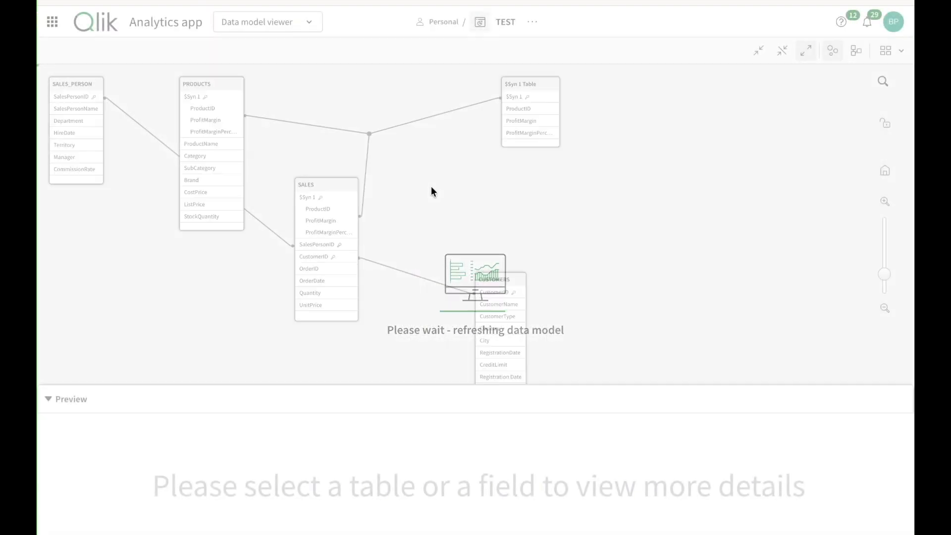
pyautogui.click(468, 87)
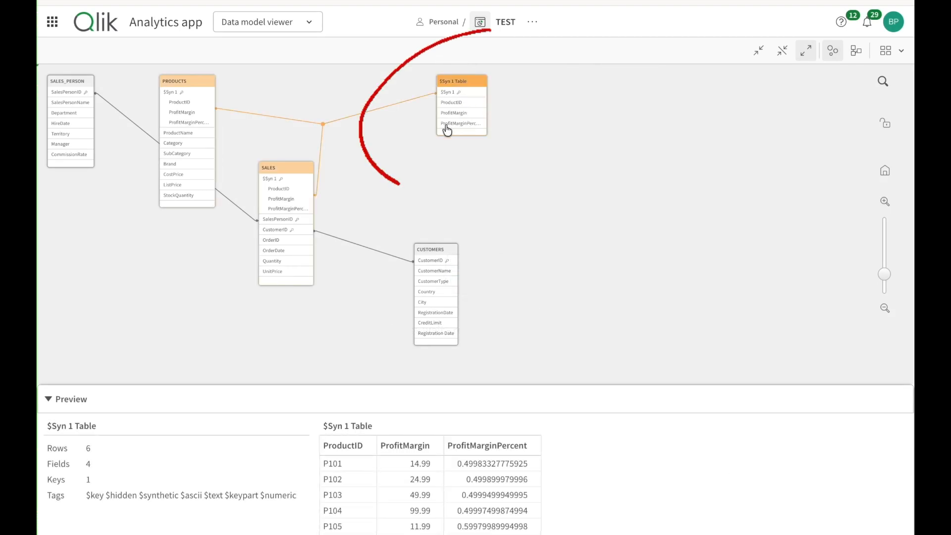
pyautogui.moveTo(305, 170); pyautogui.dragTo(373, 159)
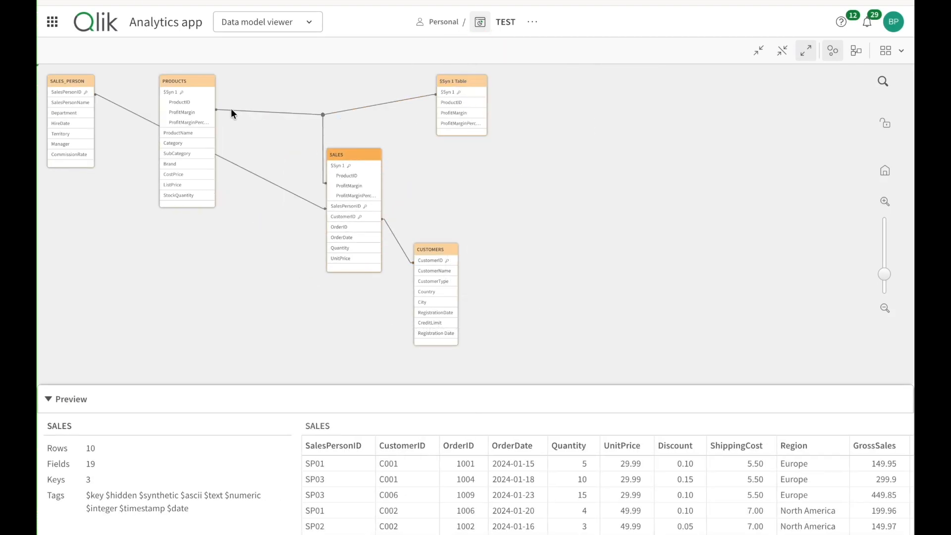
pyautogui.moveTo(197, 86)
pyautogui.mouseDown()
pyautogui.moveTo(411, 110)
pyautogui.moveTo(556, 97)
pyautogui.mouseUp()
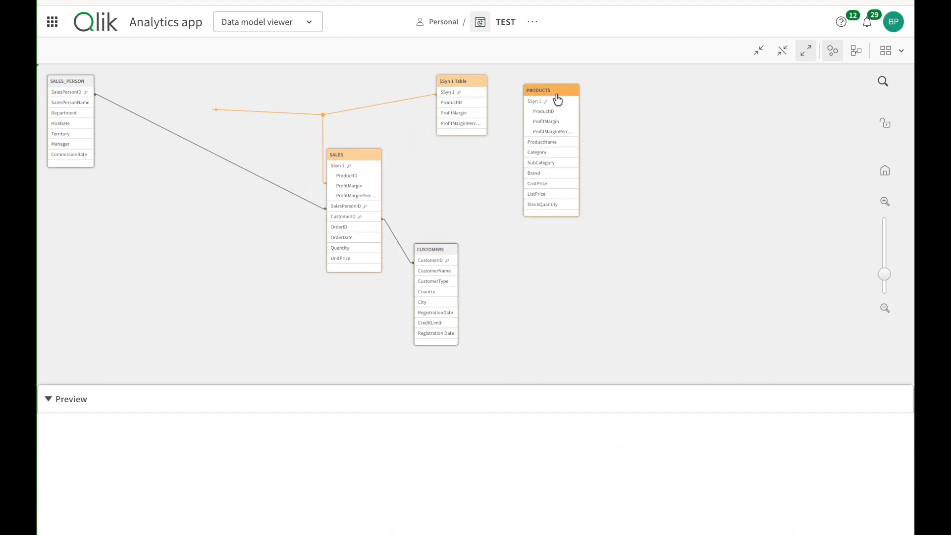
pyautogui.click(470, 113)
# Begin a DROP FIELDS statement below the RESIDENT PRODUCTS load in the FACT TABLE section of the data load editor.
pyautogui.click(267, 21)
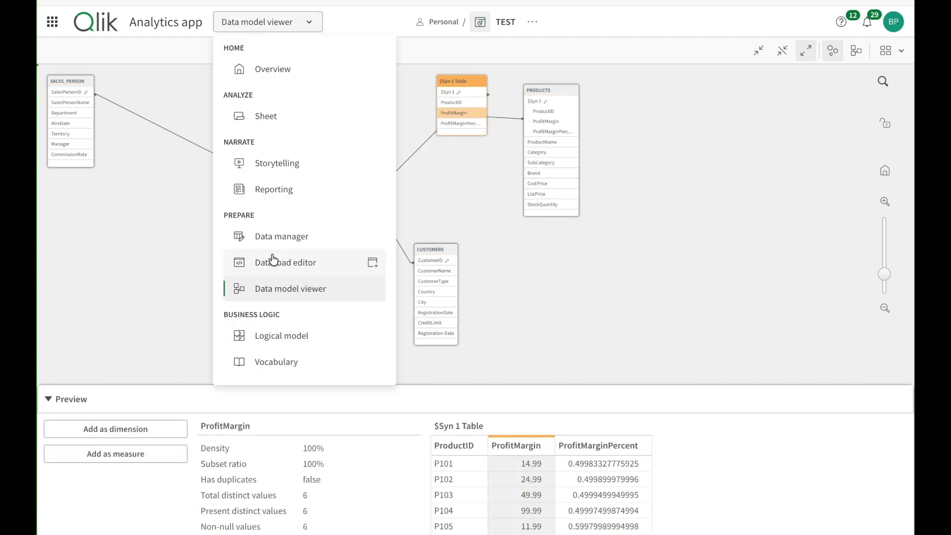
pyautogui.click(270, 257)
pyautogui.click(94, 283)
pyautogui.write('DROP FIELDS')
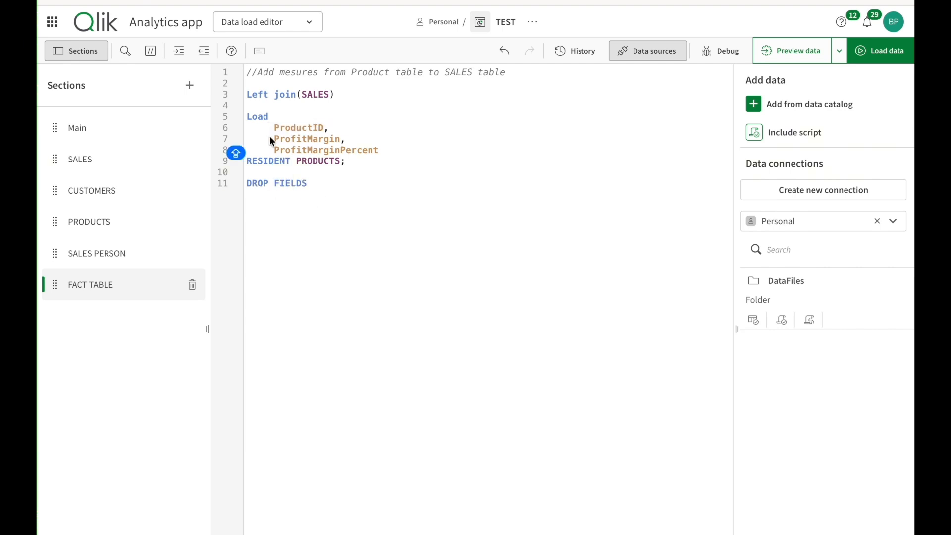
# Copy the ProfitMargin and ProfitMarginPercent field names from the load into the DROP FIELDS statement, joined on a single line.
pyautogui.moveTo(270, 138); pyautogui.dragTo(395, 147)
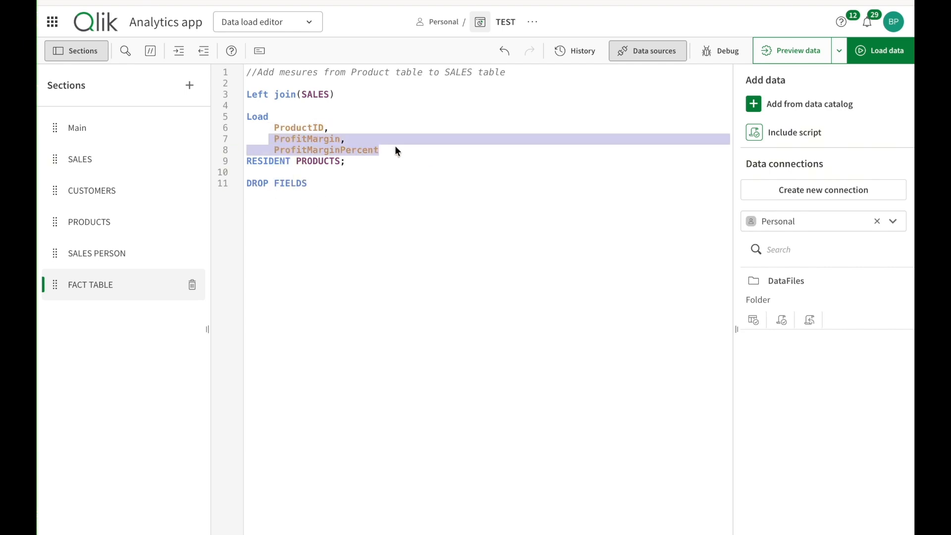
pyautogui.press('super+c')
pyautogui.click(316, 183)
pyautogui.press('super+v')
pyautogui.click(273, 193)
pyautogui.press('BackSpace')
pyautogui.press('BackSpace')
pyautogui.press('BackSpace')
# Complete the DROP FIELDS statement with from PRODUCTS; and reload the data.
pyautogui.write('from PRODUCTS')
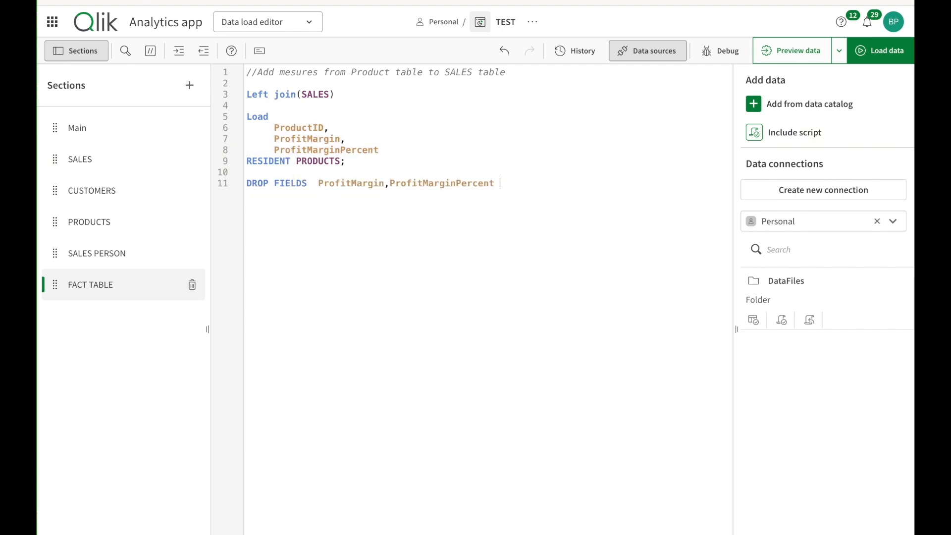
pyautogui.write(';')
pyautogui.click(883, 50)
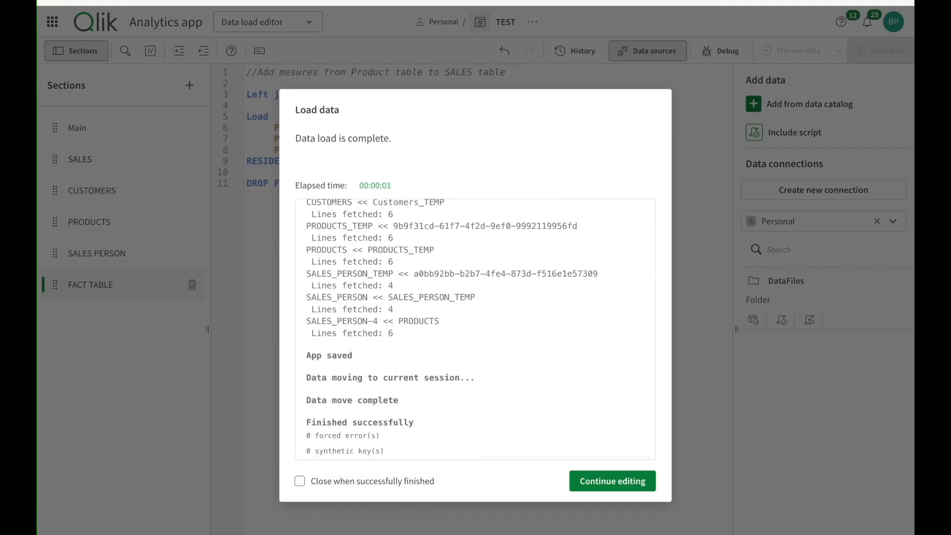
pyautogui.click(579, 483)
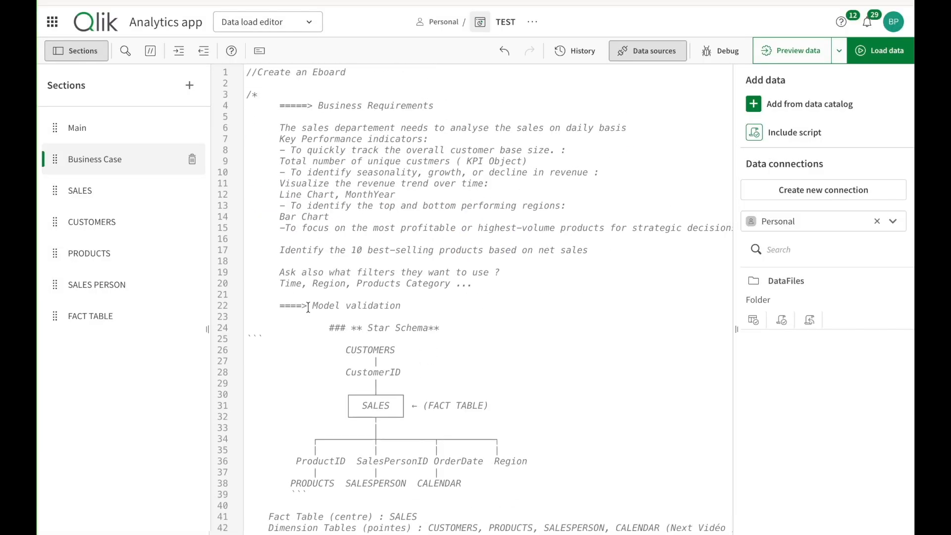
# Review the star schema and dimension tables in the Business Case section, and the calendar fields in the SALES load.
pyautogui.moveTo(307, 307); pyautogui.dragTo(508, 483)
pyautogui.click(508, 483)
pyautogui.click(486, 501)
pyautogui.scroll(-1, 484, 520)
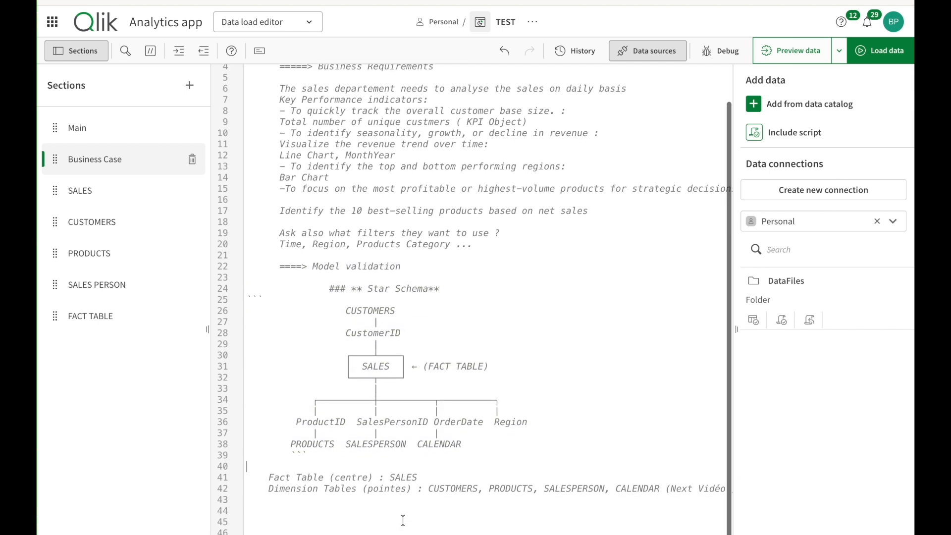
pyautogui.moveTo(616, 489); pyautogui.dragTo(691, 487)
pyautogui.click(75, 193)
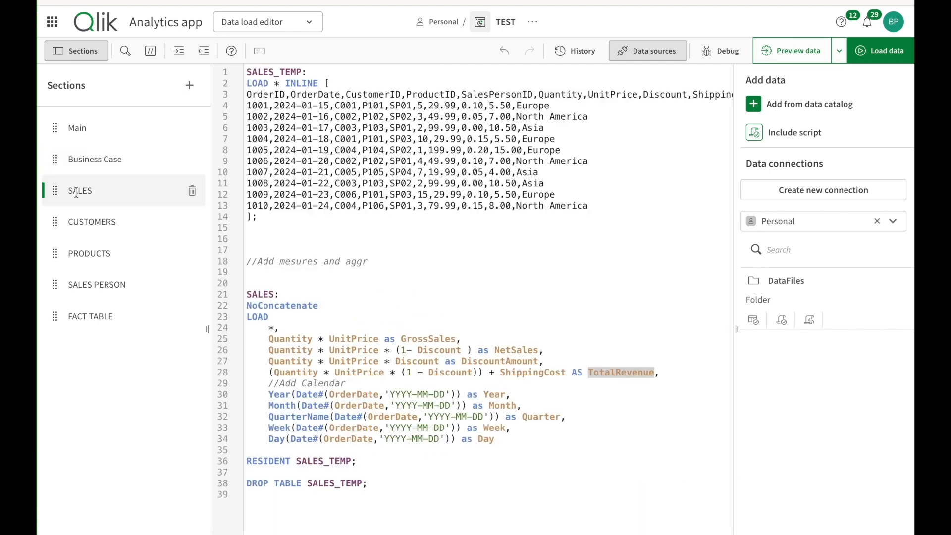
pyautogui.moveTo(265, 394); pyautogui.dragTo(505, 438)
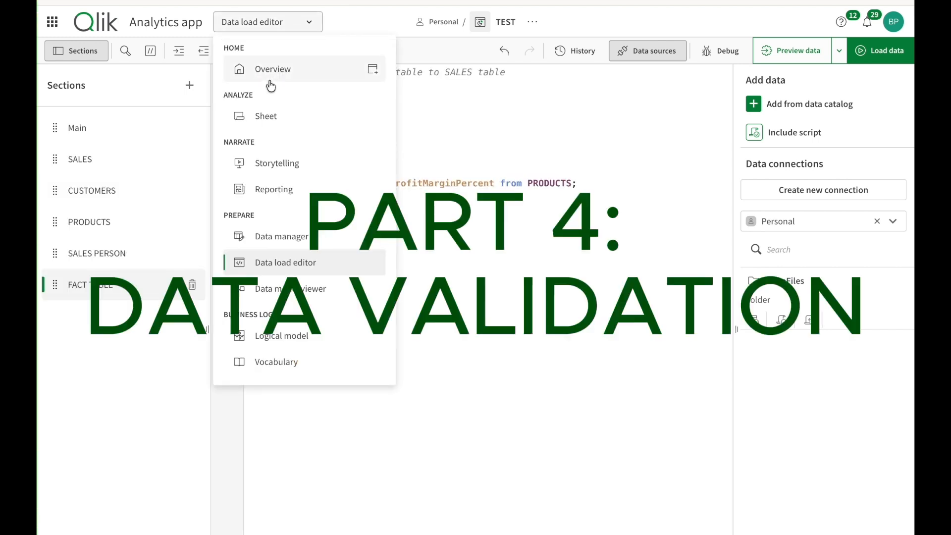
# Open the data model viewer and examine the PRODUCTS table's data and its ProductID key statistics.
pyautogui.click(270, 83)
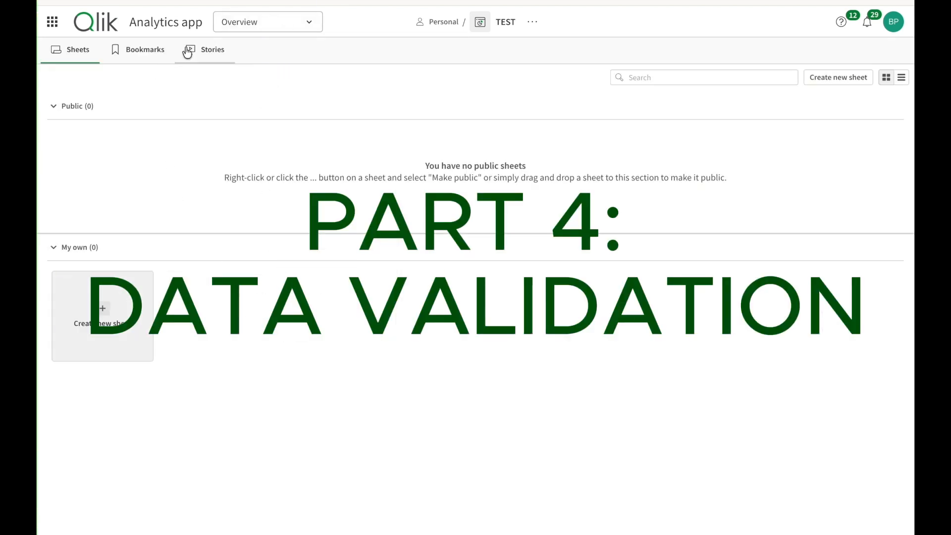
pyautogui.click(251, 23)
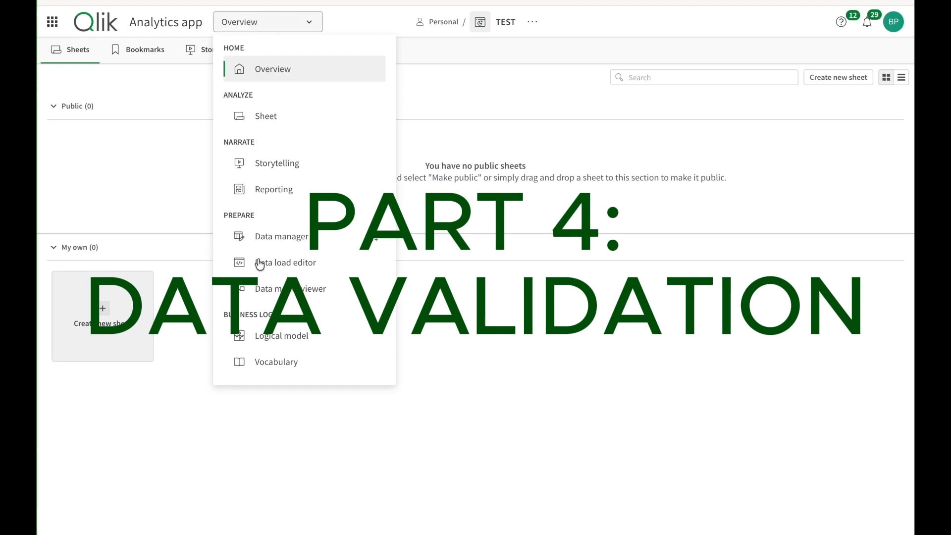
pyautogui.click(279, 289)
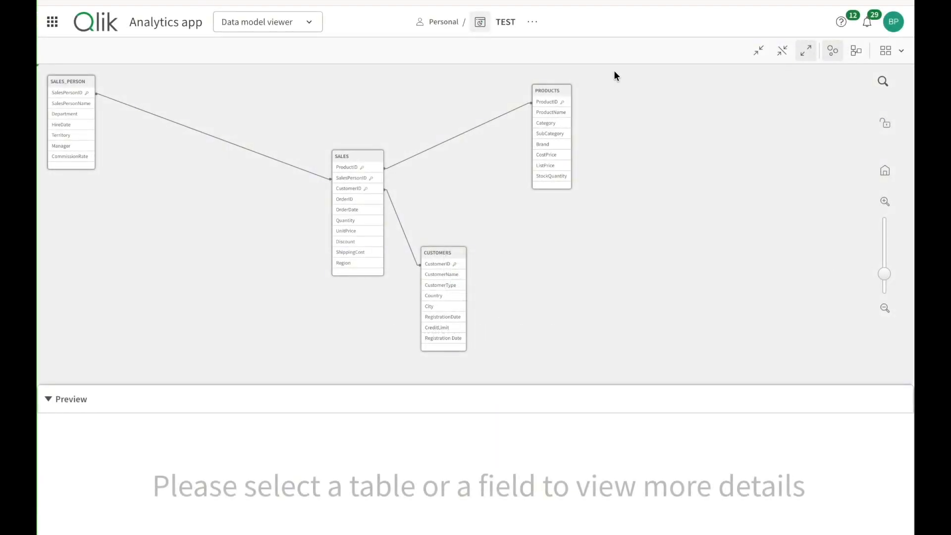
pyautogui.click(549, 92)
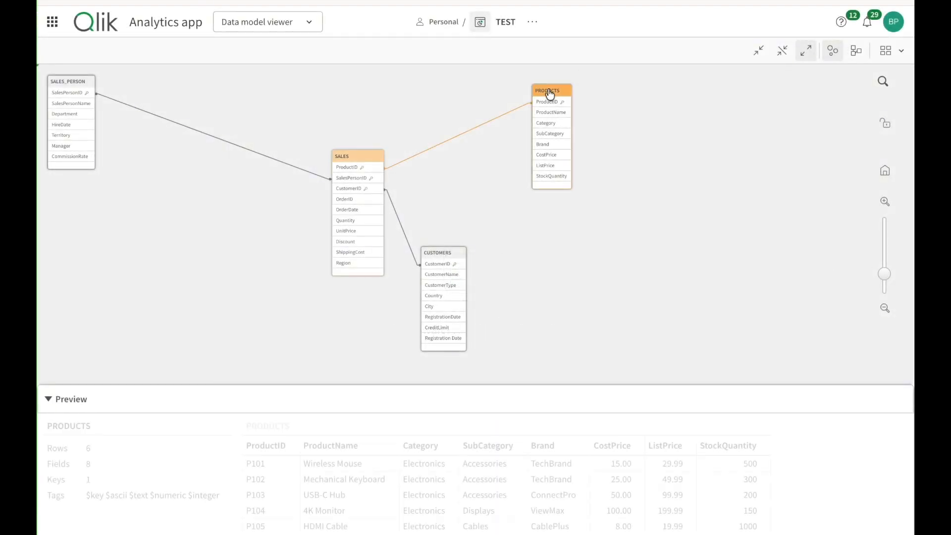
pyautogui.click(547, 113)
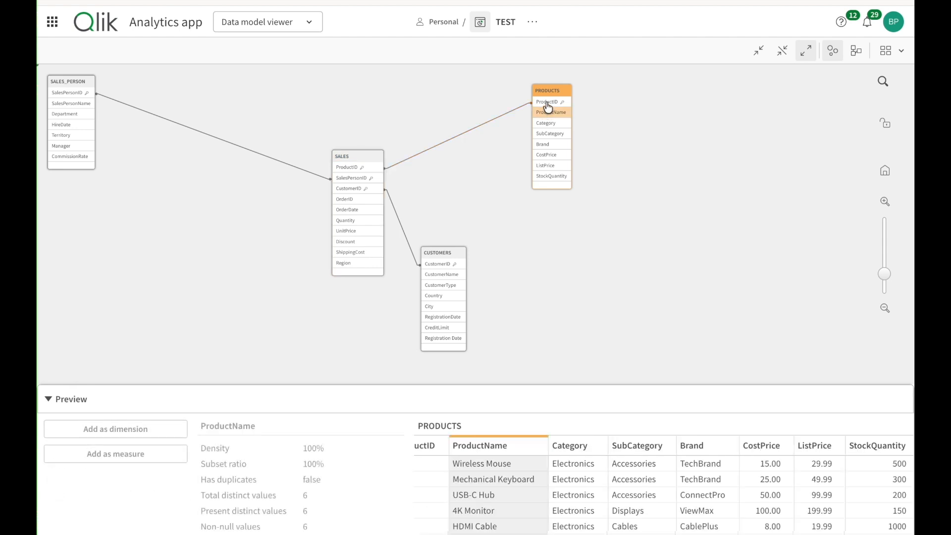
pyautogui.click(548, 103)
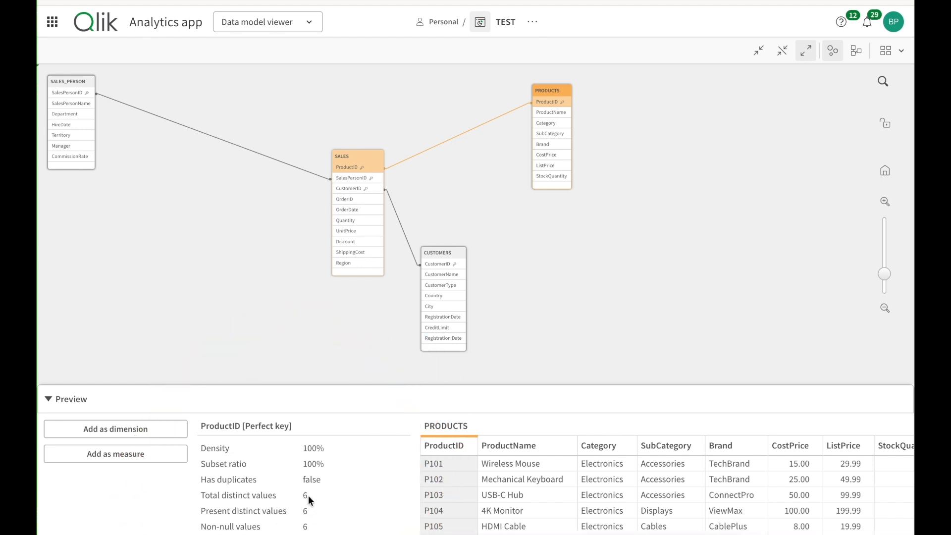
# Examine the CustomerID key in the CUSTOMERS table and the SalesPersonID key in the SALES_PERSON table.
pyautogui.click(446, 259)
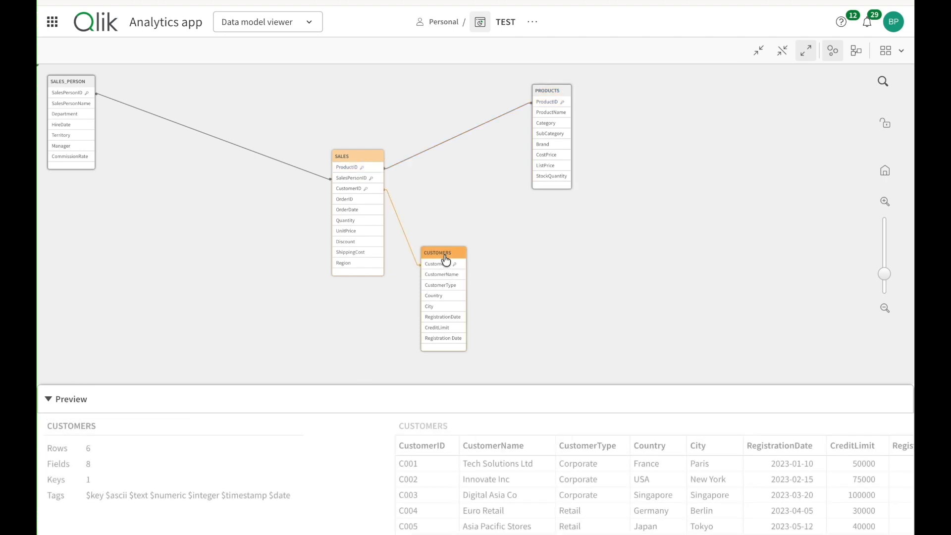
pyautogui.click(445, 265)
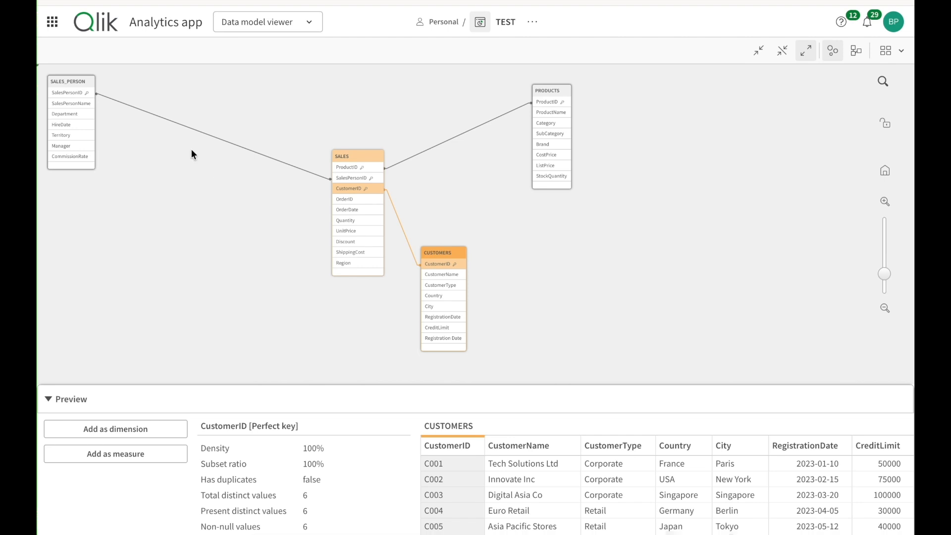
pyautogui.click(82, 93)
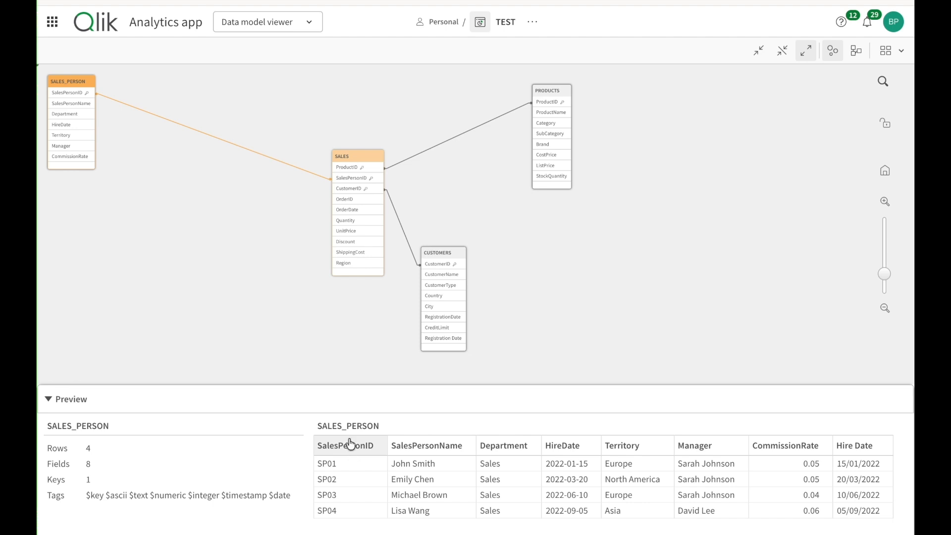
pyautogui.click(71, 94)
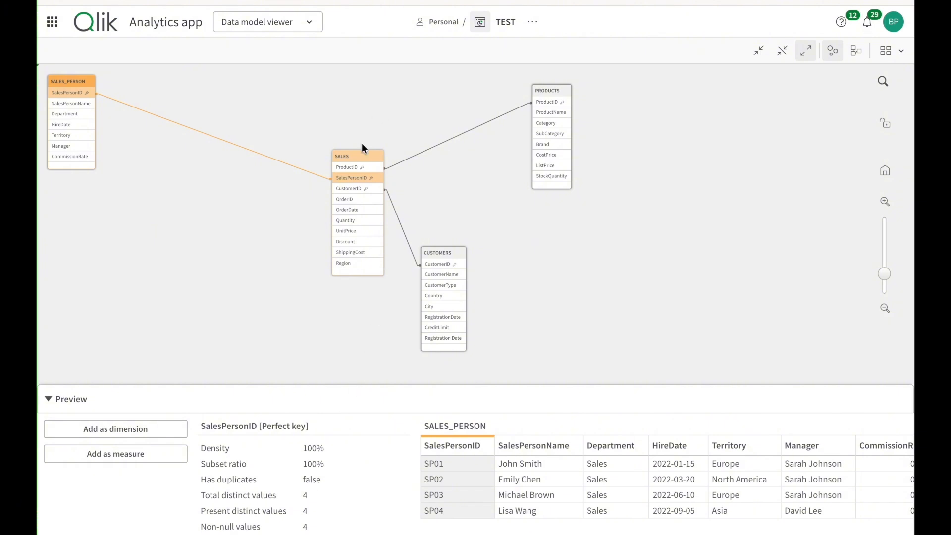
# Preview the SALES fact table and its linked PRODUCTS table to check their associations.
pyautogui.click(365, 157)
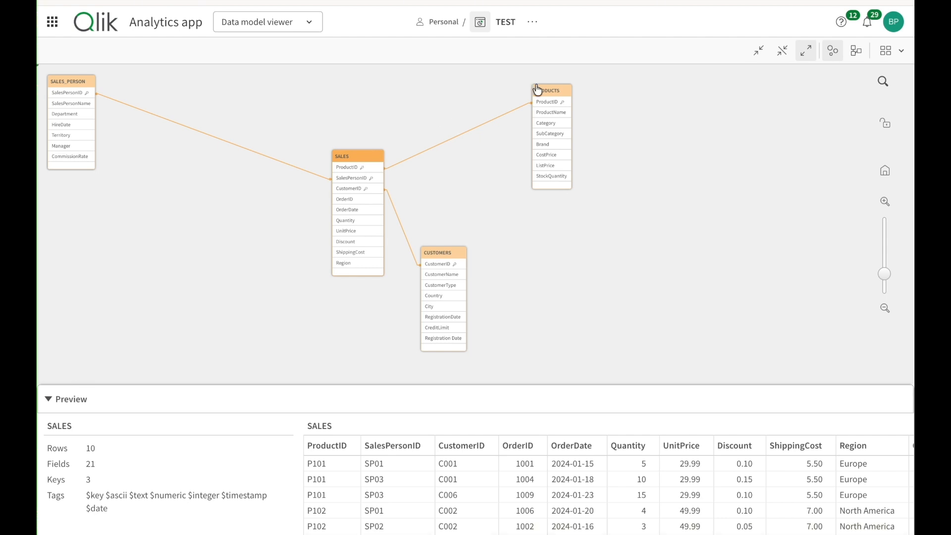
pyautogui.click(554, 94)
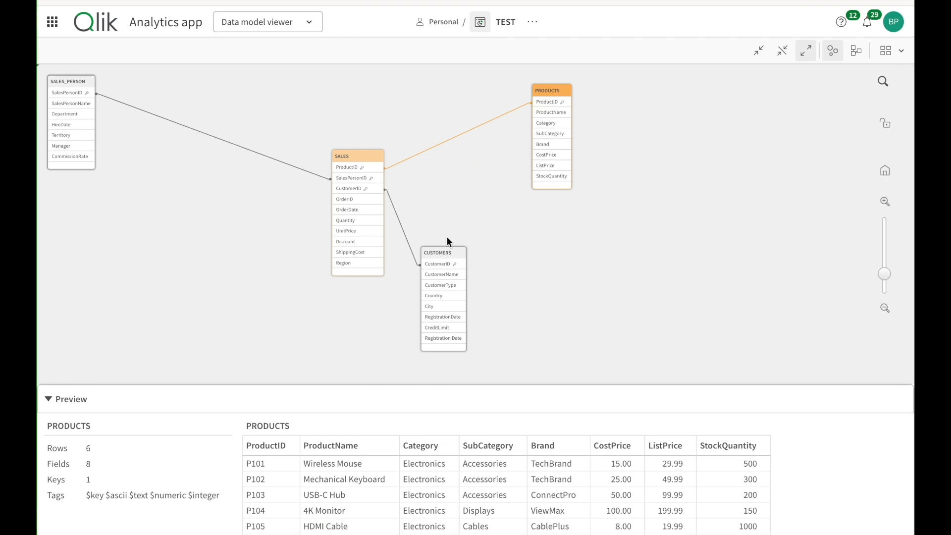
# Preview the CUSTOMERS, SALES and SALES_PERSON tables to check their links in the data model.
pyautogui.click(449, 256)
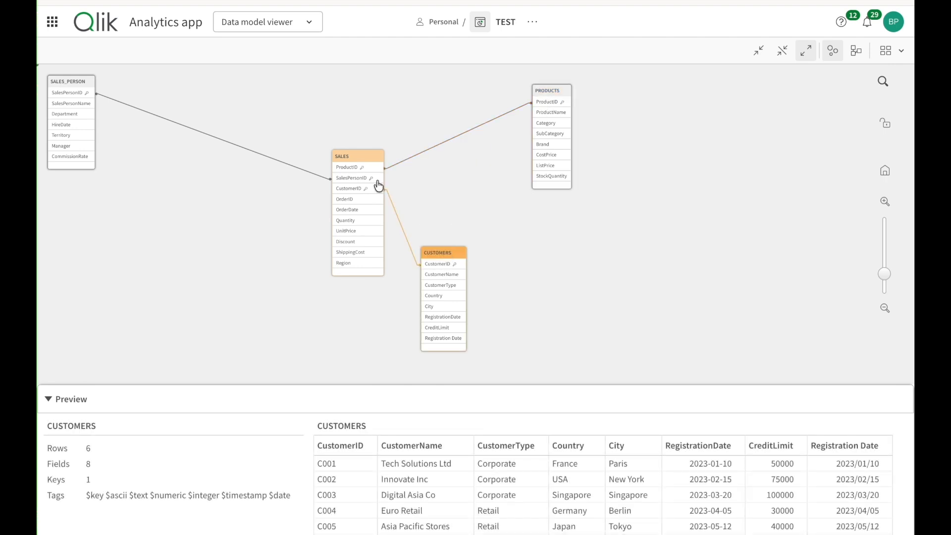
pyautogui.click(356, 160)
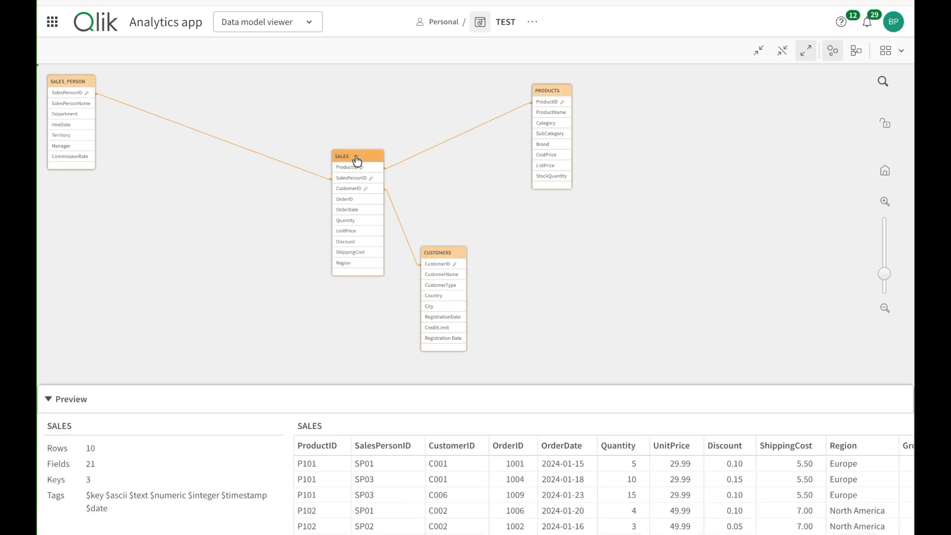
pyautogui.click(87, 81)
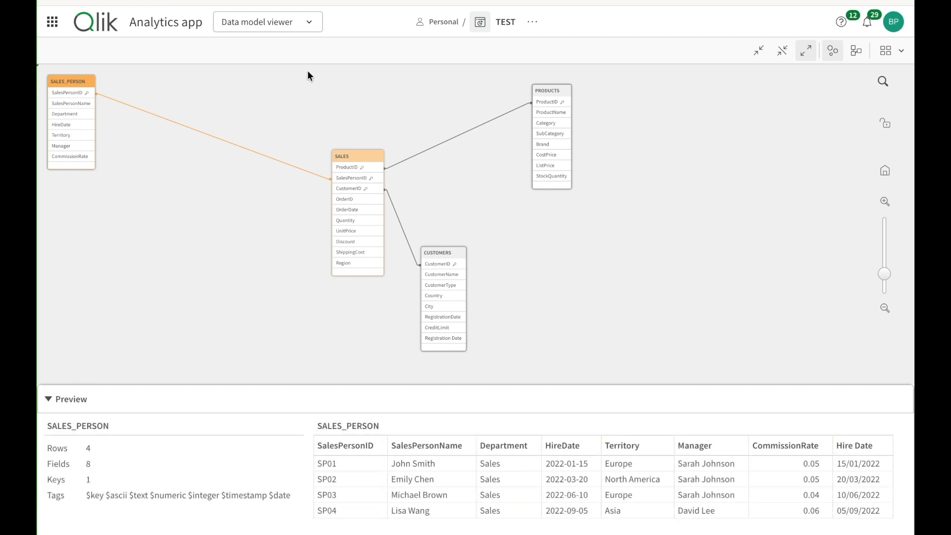
# Return to the load script and review the business requirements and star schema in the Business Case section.
pyautogui.click(299, 24)
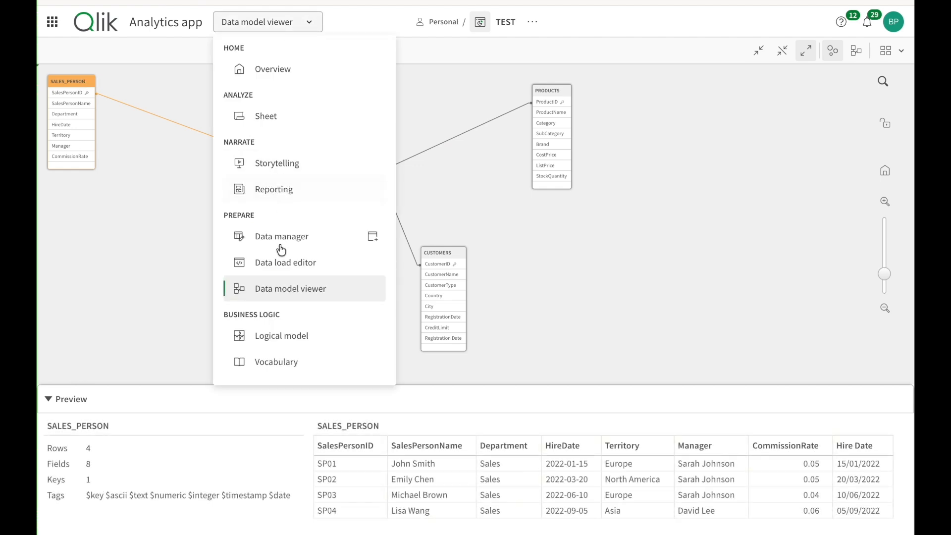
pyautogui.click(285, 277)
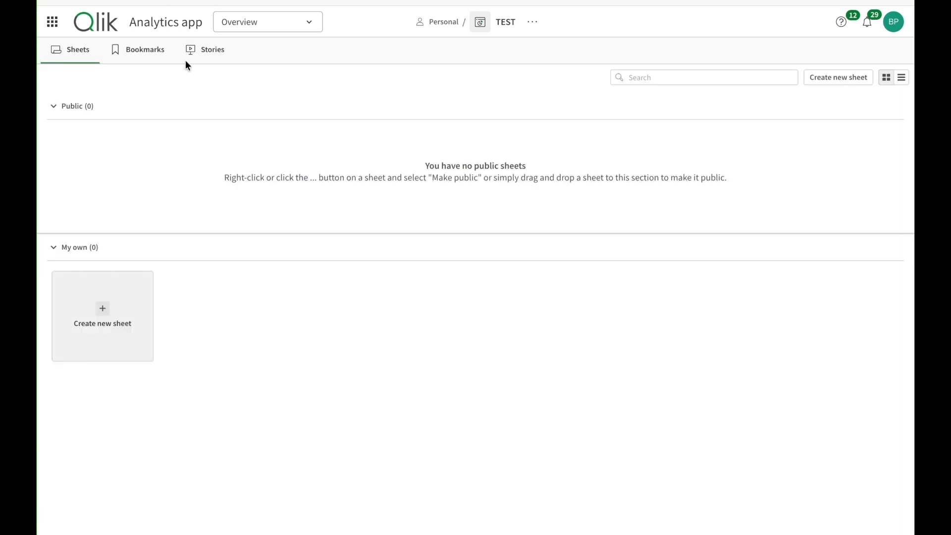
pyautogui.click(267, 21)
pyautogui.click(284, 276)
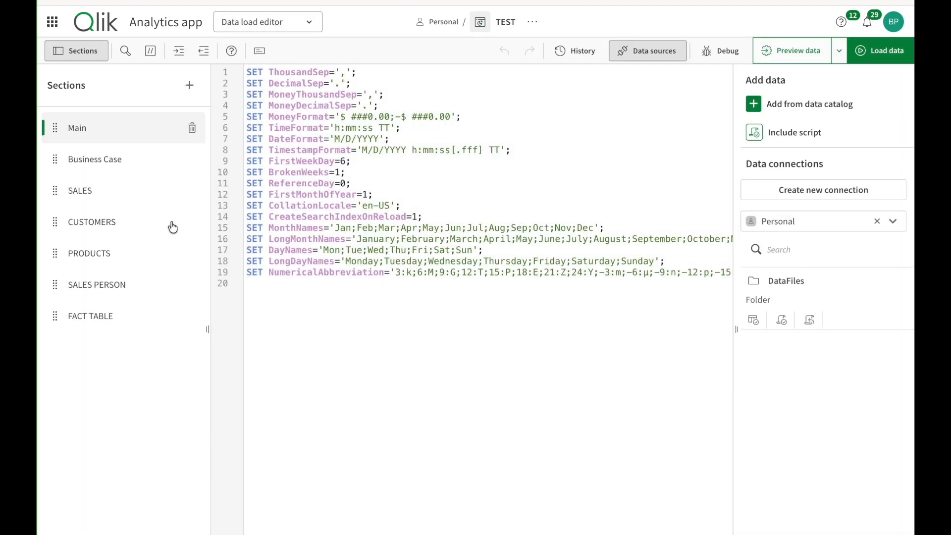
pyautogui.click(92, 155)
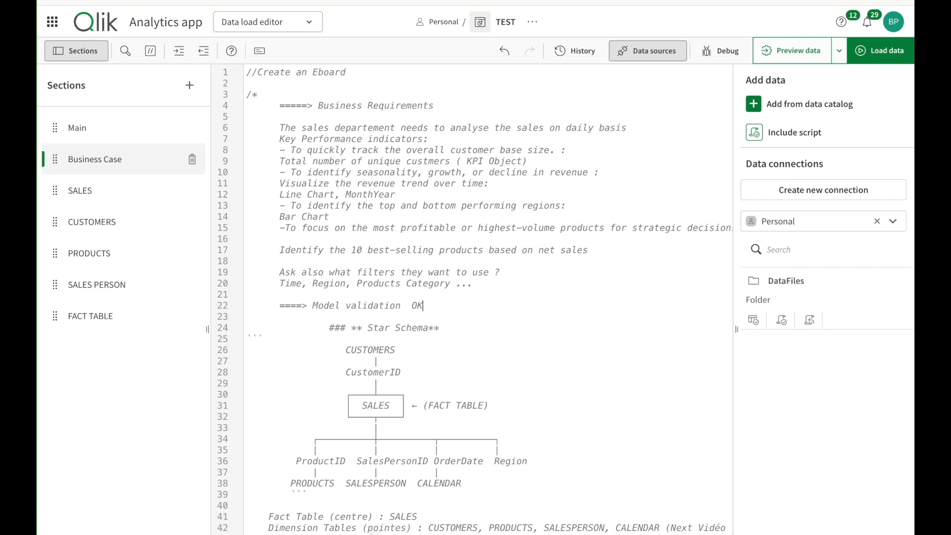
pyautogui.scroll(-1, 492, 338)
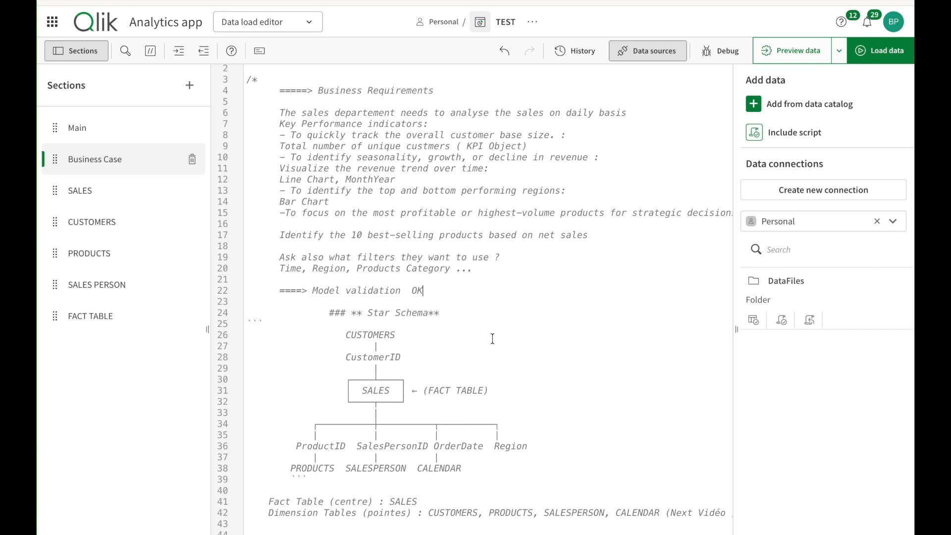
pyautogui.scroll(-2, 493, 339)
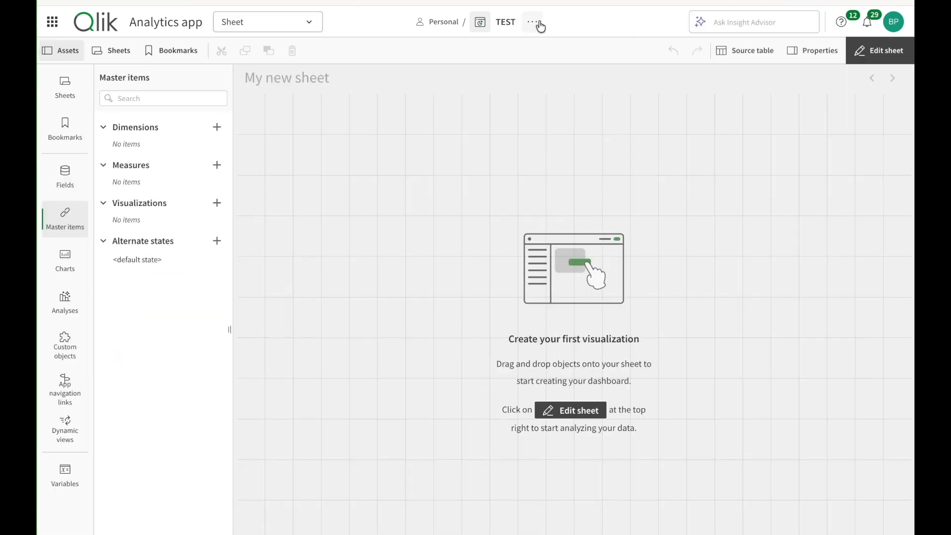
# Set the application theme to Sense Classic in the app's appearance settings.
pyautogui.click(533, 22)
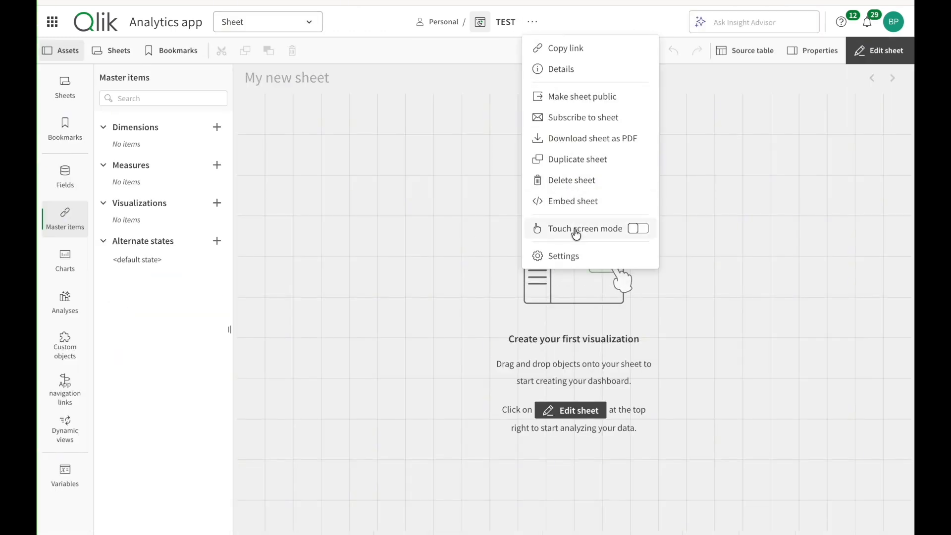
pyautogui.click(563, 256)
pyautogui.click(181, 199)
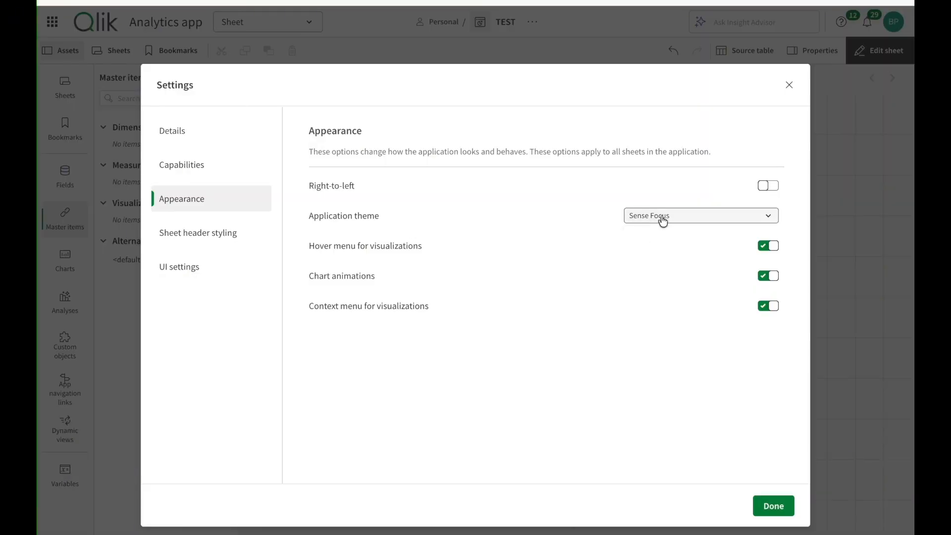
pyautogui.click(663, 221)
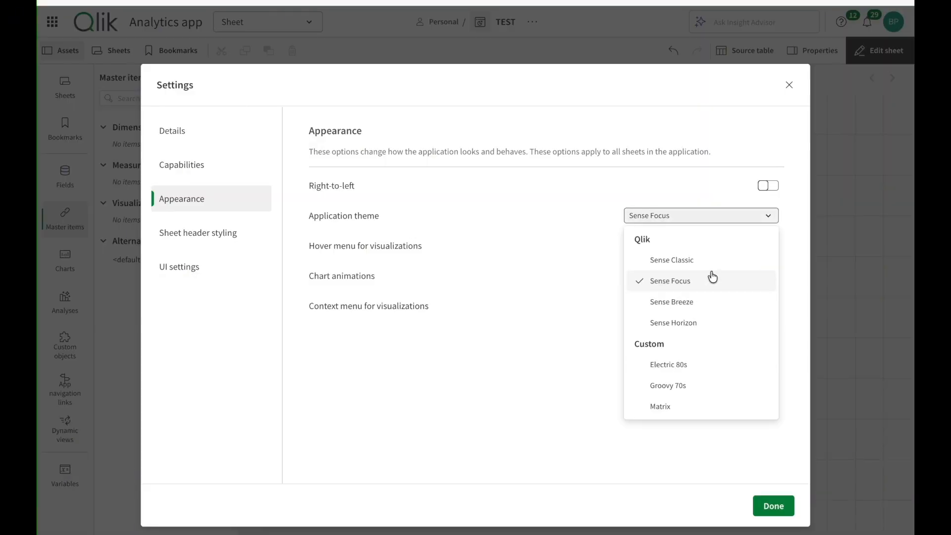
pyautogui.click(694, 259)
pyautogui.click(690, 214)
pyautogui.click(792, 480)
pyautogui.click(785, 503)
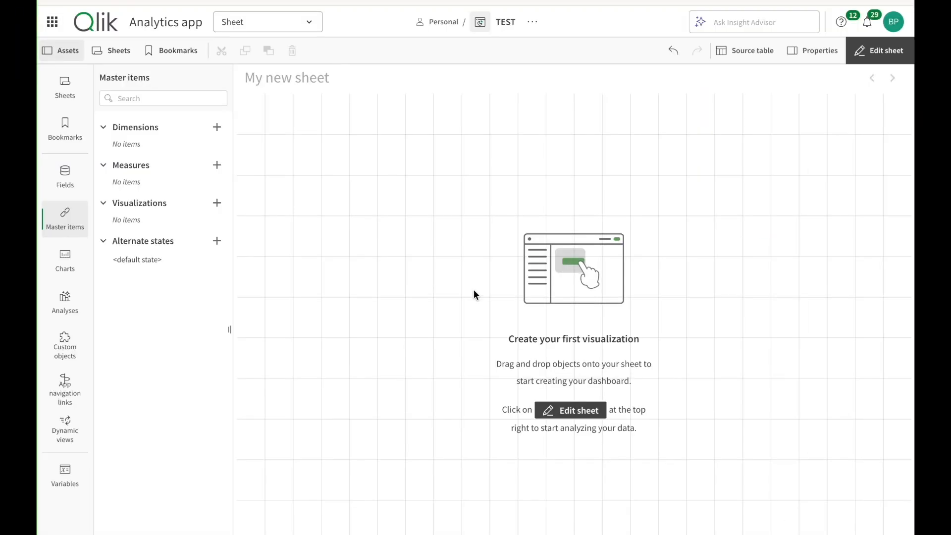
# Add a filter pane to the sheet and size it as a one-row strip along the sheet's upper edge.
pyautogui.click(65, 260)
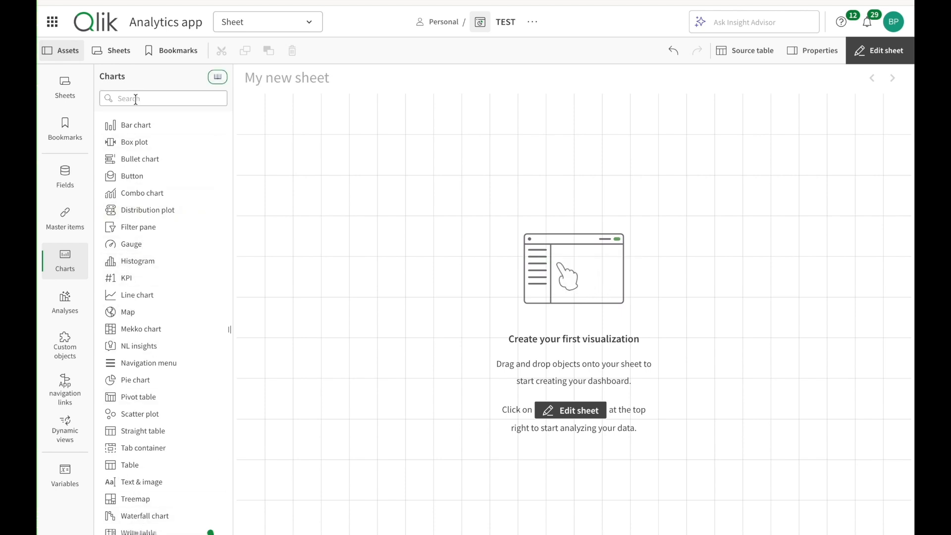
pyautogui.moveTo(141, 229); pyautogui.dragTo(510, 280)
pyautogui.moveTo(365, 335); pyautogui.dragTo(365, 132)
pyautogui.moveTo(490, 110); pyautogui.dragTo(639, 111)
# Add the Month, Year and Region fields from the SALES table to the filter pane.
pyautogui.click(65, 176)
pyautogui.click(155, 131)
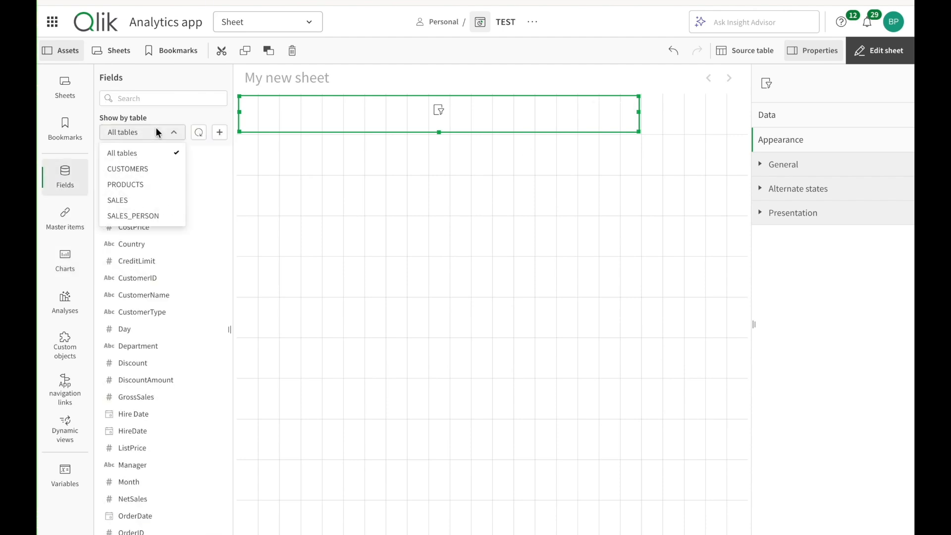
pyautogui.click(128, 198)
pyautogui.moveTo(130, 245); pyautogui.dragTo(282, 109)
pyautogui.moveTo(130, 503); pyautogui.dragTo(347, 124)
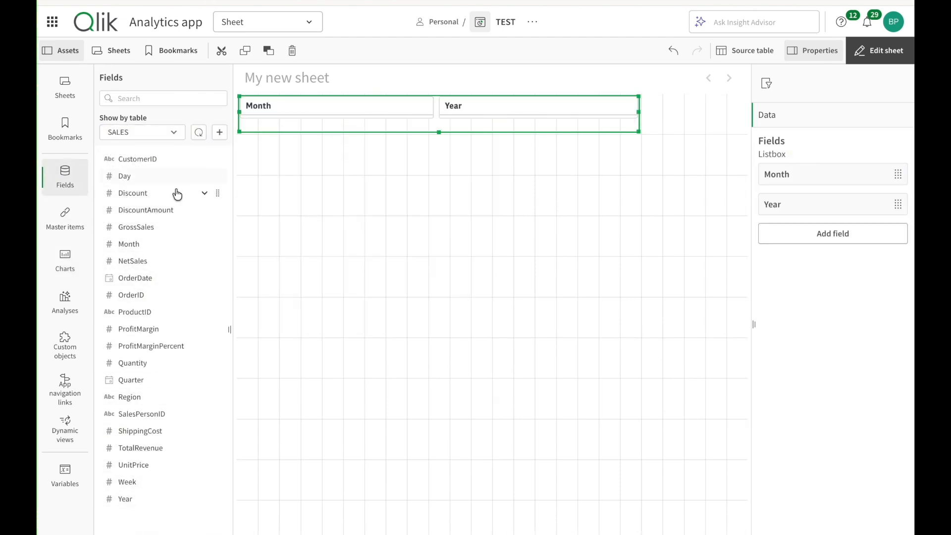
pyautogui.click(153, 137)
pyautogui.click(198, 397)
pyautogui.click(259, 342)
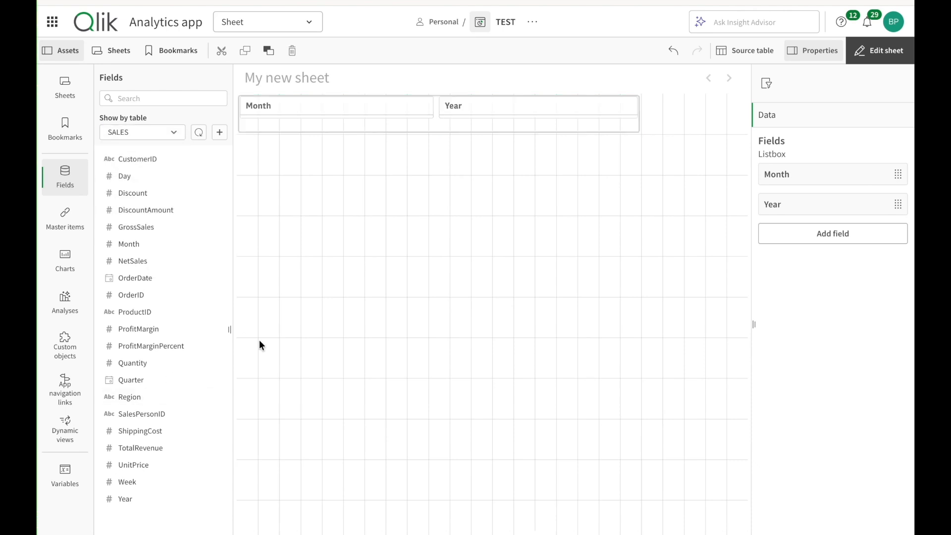
pyautogui.moveTo(198, 397); pyautogui.dragTo(359, 117)
# Add Department from SALES_PERSON and Category from PRODUCTS to the filter pane, and widen the pane across the sheet.
pyautogui.click(142, 132)
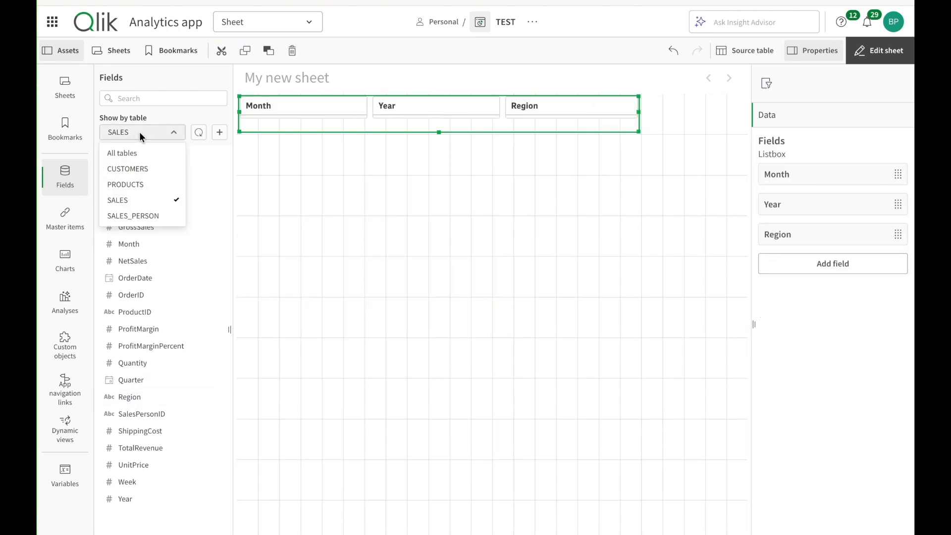
pyautogui.click(149, 215)
pyautogui.moveTo(153, 184); pyautogui.dragTo(332, 114)
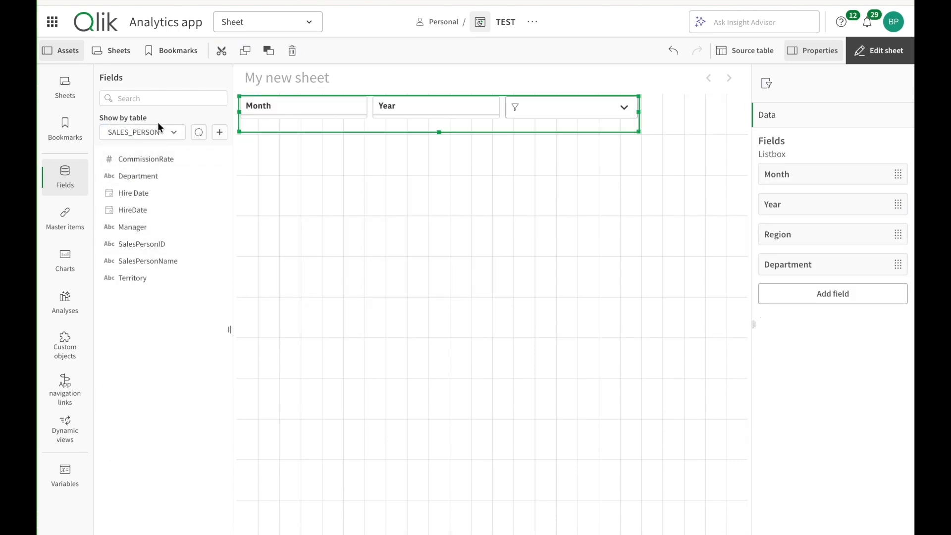
pyautogui.click(142, 132)
pyautogui.click(153, 185)
pyautogui.moveTo(153, 180); pyautogui.dragTo(745, 115)
pyautogui.click(650, 168)
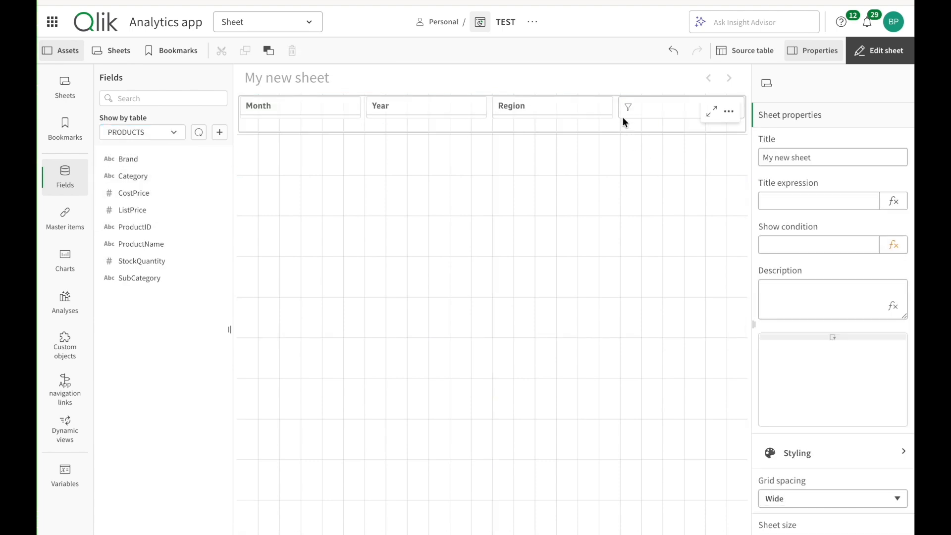
# Save the filter pane as a master visualization named "Filter Global".
pyautogui.click(621, 119)
pyautogui.click(800, 532)
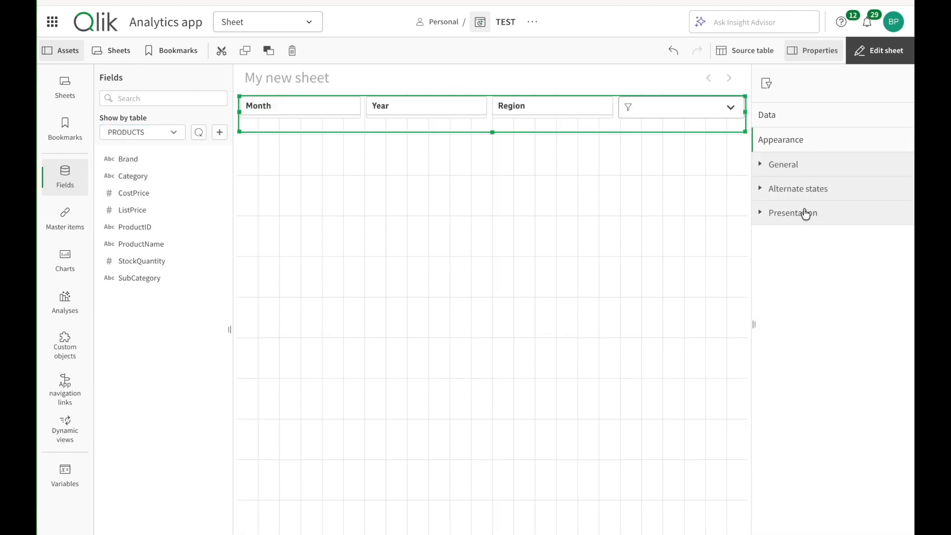
pyautogui.rightClick(628, 115)
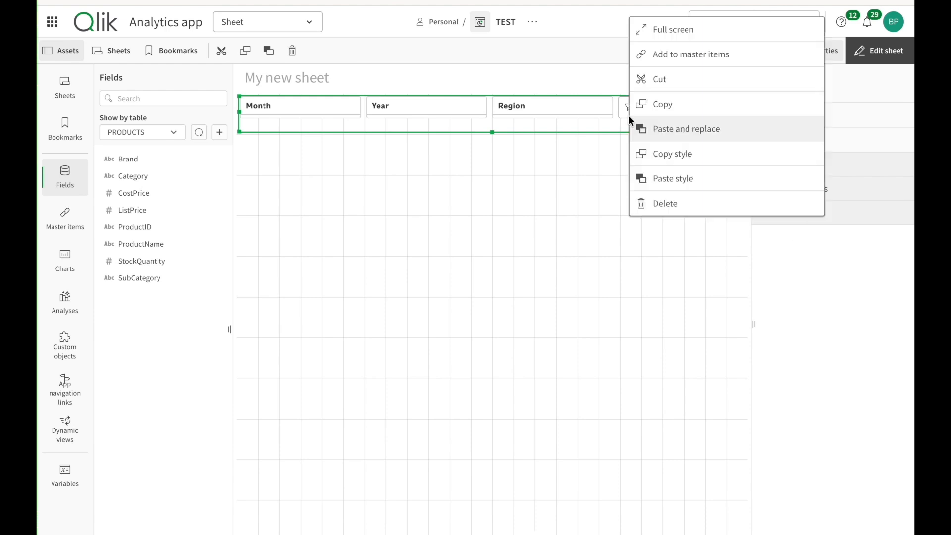
pyautogui.click(665, 59)
pyautogui.click(424, 227)
pyautogui.write('Filter Global')
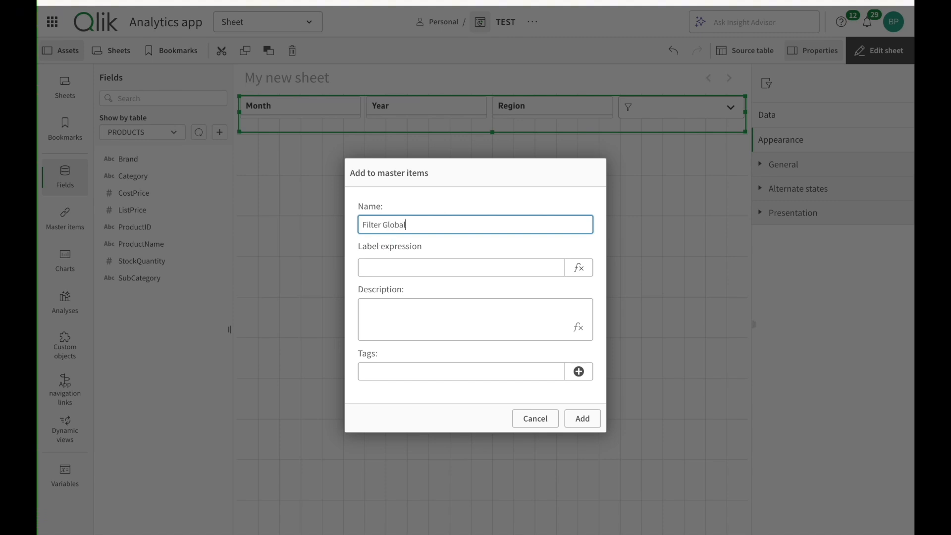
pyautogui.click(583, 419)
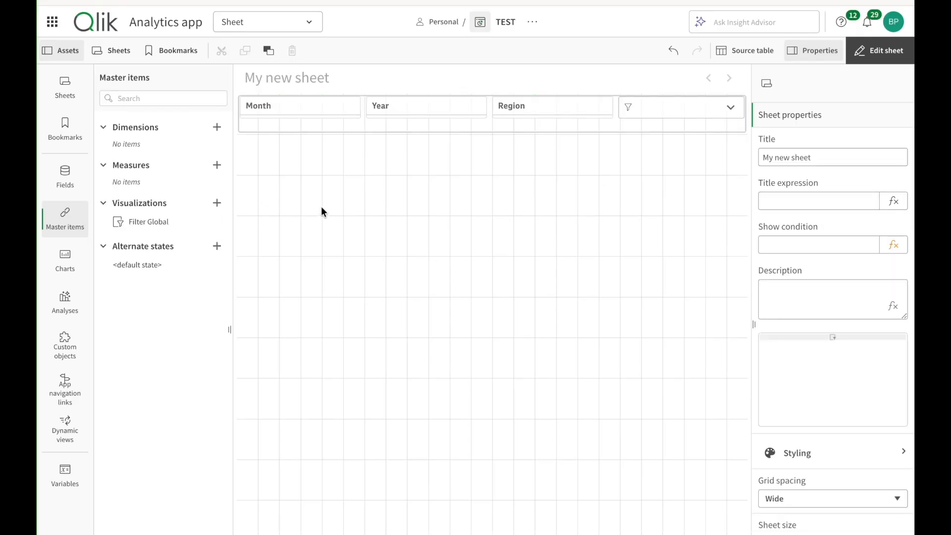
# Add a KPI below the filter pane with the measure count( Distinct CustomerID) and the label "Customers".
pyautogui.click(65, 262)
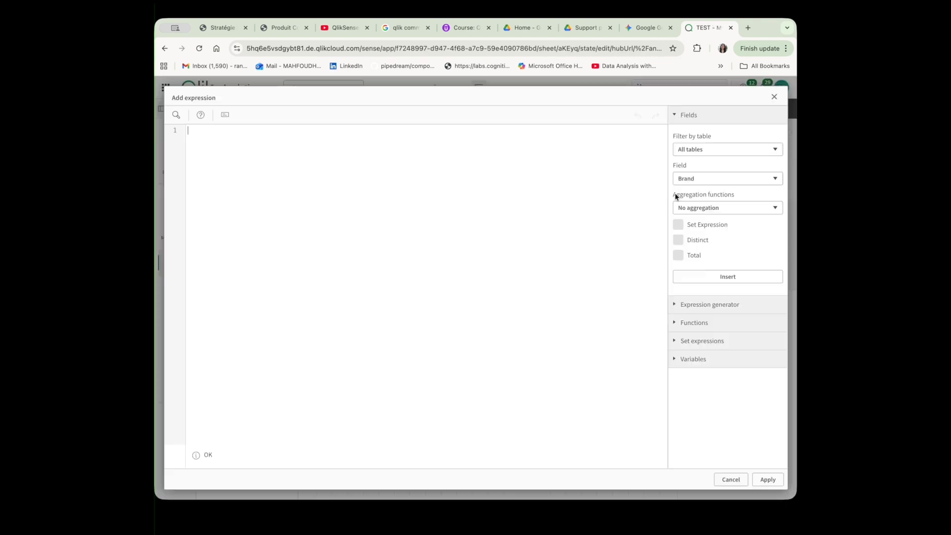
pyautogui.write('count( Distinct Cust')
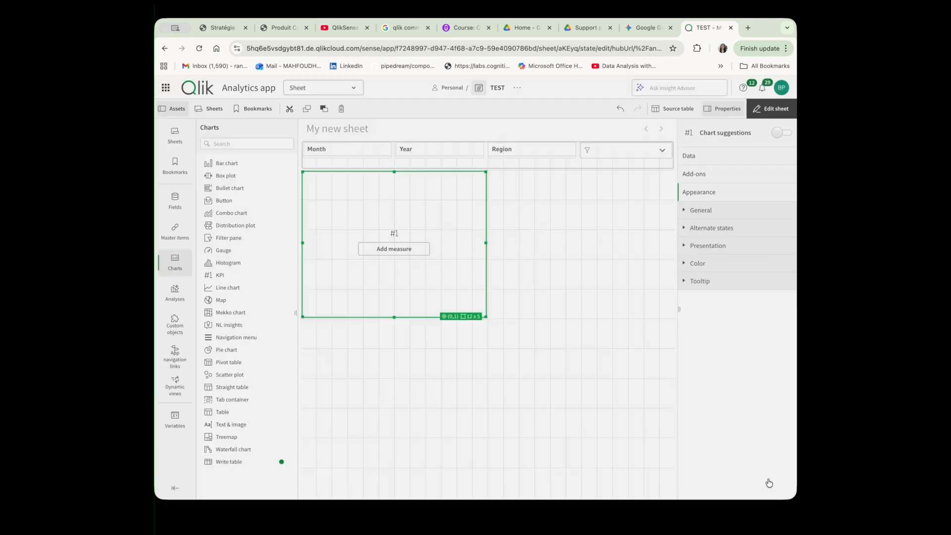
pyautogui.click(719, 261)
pyautogui.write('Custome')
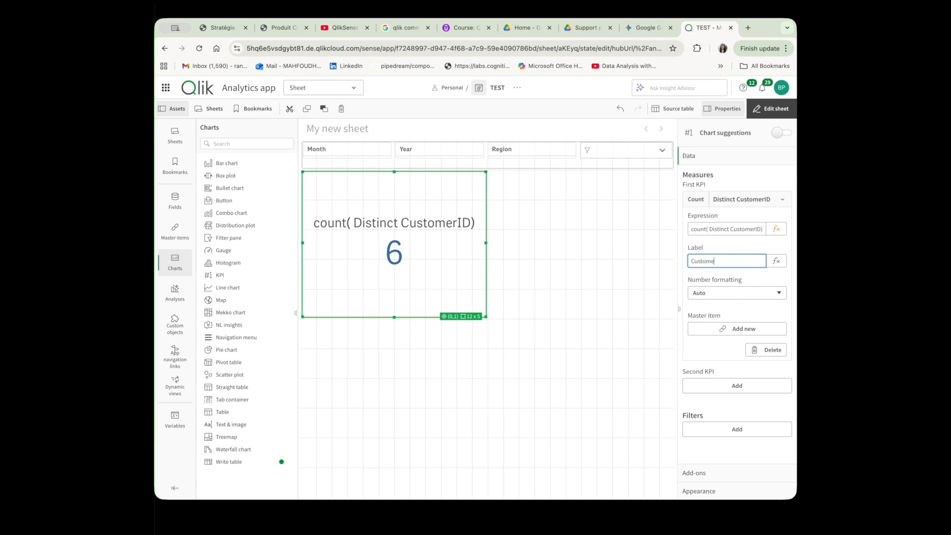
pyautogui.write('rs')
pyautogui.press('Return')
# Enable advanced styling for the Customers KPI, adjust its title and value font sizes, and shrink it to 7 x 3 cells.
pyautogui.click(708, 491)
pyautogui.click(730, 246)
pyautogui.click(733, 265)
pyautogui.click(740, 151)
pyautogui.click(694, 264)
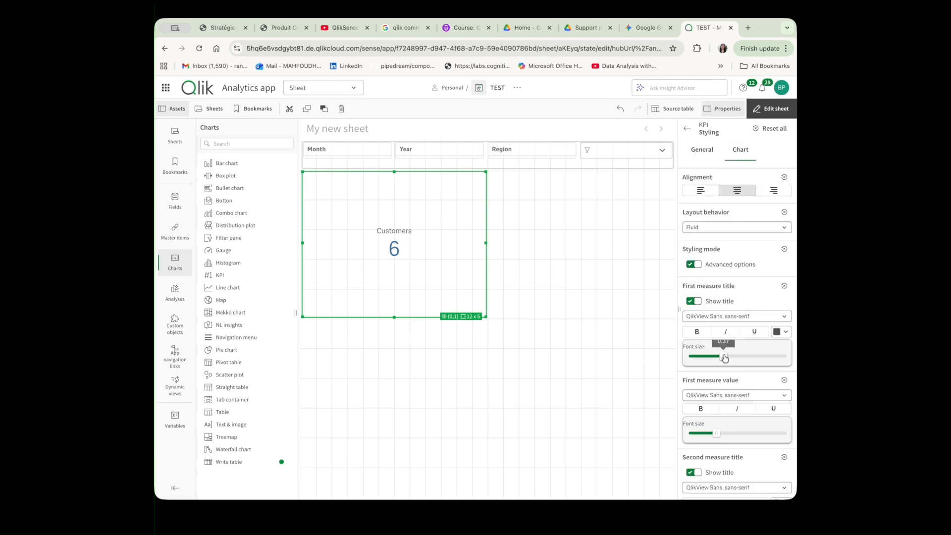
pyautogui.moveTo(716, 432); pyautogui.dragTo(717, 431)
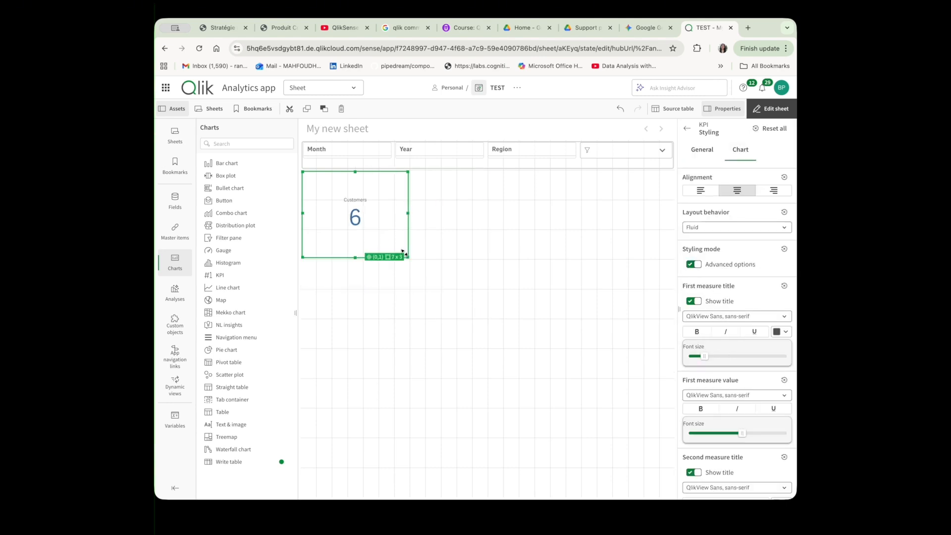
pyautogui.moveTo(725, 356); pyautogui.dragTo(734, 356)
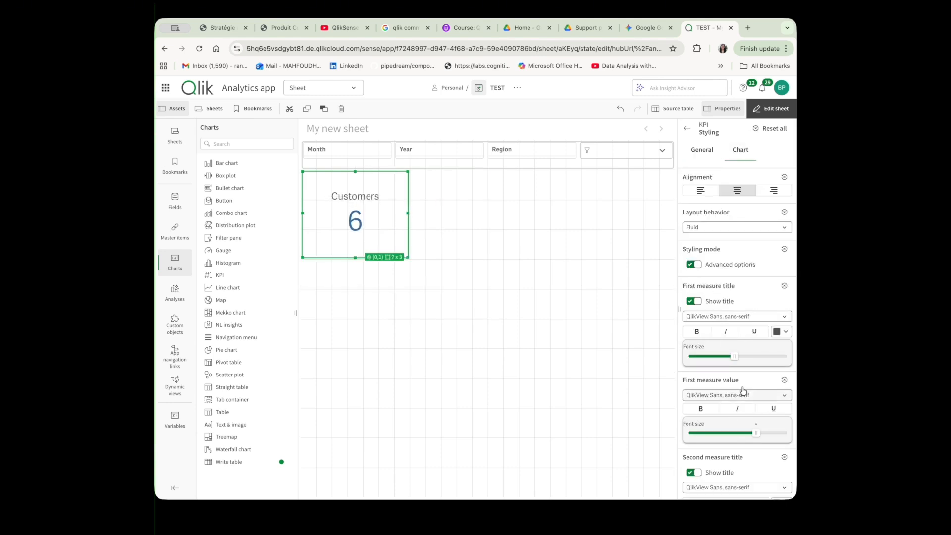
# Adjust the Customers KPI's general styling and reduce the KPI to 5 x 2 cells.
pyautogui.click(702, 149)
pyautogui.click(688, 129)
pyautogui.click(733, 266)
pyautogui.scroll(-2, 723, 409)
pyautogui.click(782, 425)
pyautogui.click(724, 426)
pyautogui.click(718, 442)
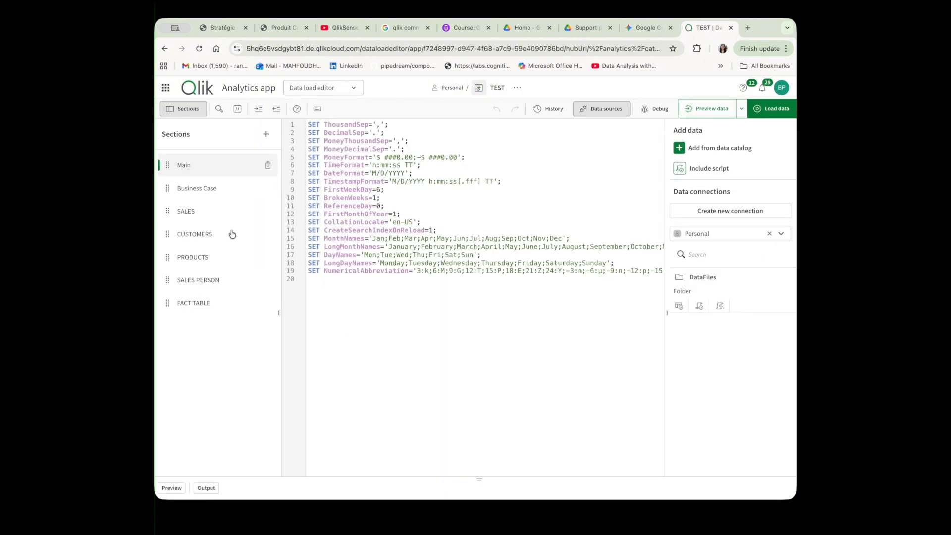
# Check the revenue trend requirement in the Business Case section, and add a line chart below the KPI with SUM(TotalRevenue) as its measure.
pyautogui.click(197, 188)
pyautogui.moveTo(340, 198); pyautogui.dragTo(418, 214)
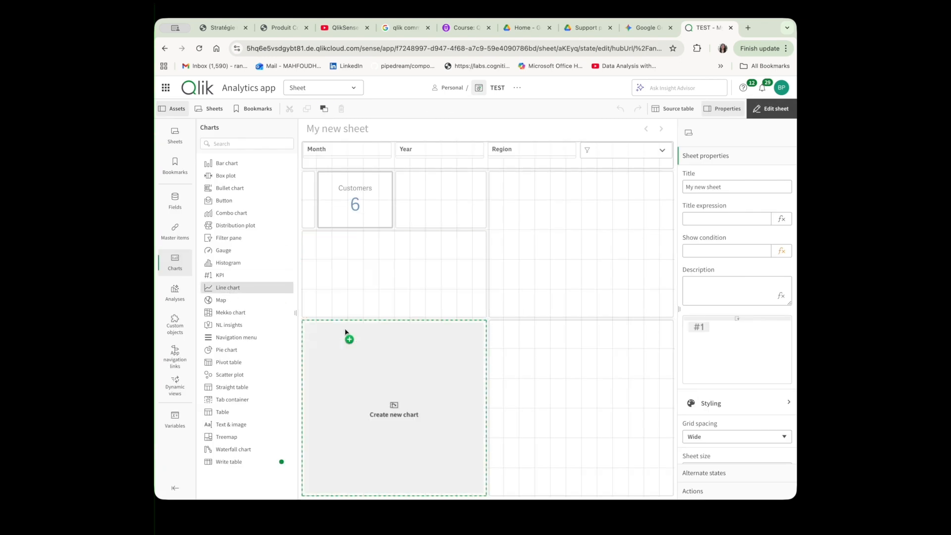
pyautogui.moveTo(348, 333); pyautogui.dragTo(349, 337)
pyautogui.click(394, 411)
pyautogui.write('M')
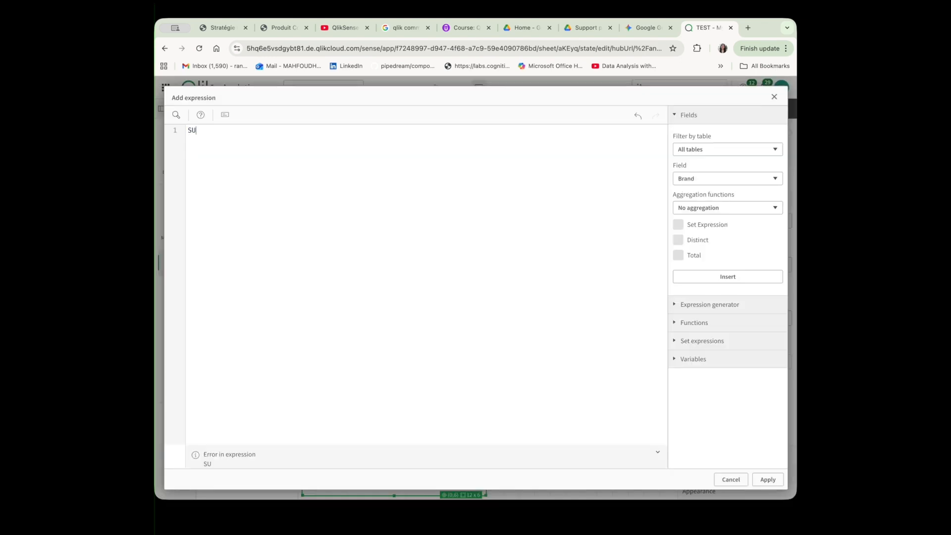
pyautogui.write('M(TotalRevenue')
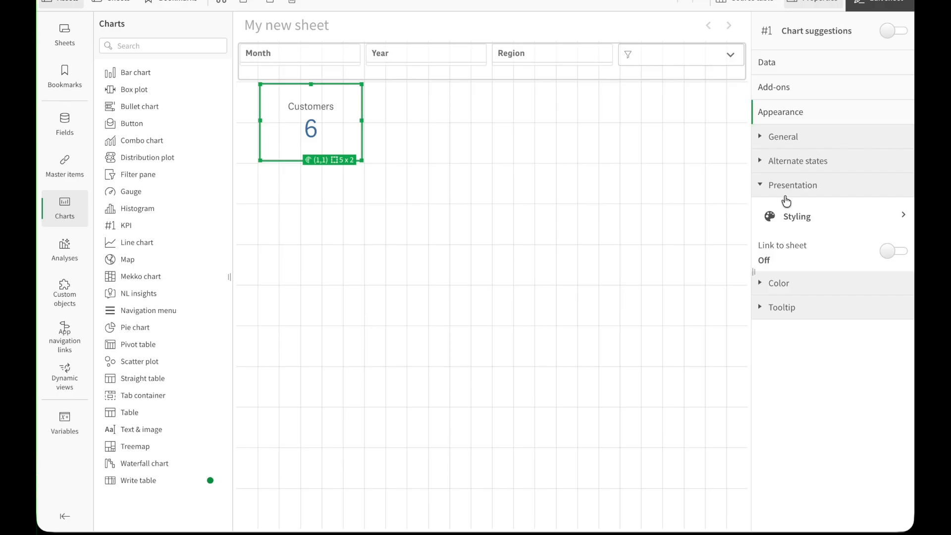
# Reopen the load script's Business Case section and read the requirement for the revenue trend visualization.
pyautogui.click(267, 1)
pyautogui.click(314, 217)
pyautogui.click(94, 107)
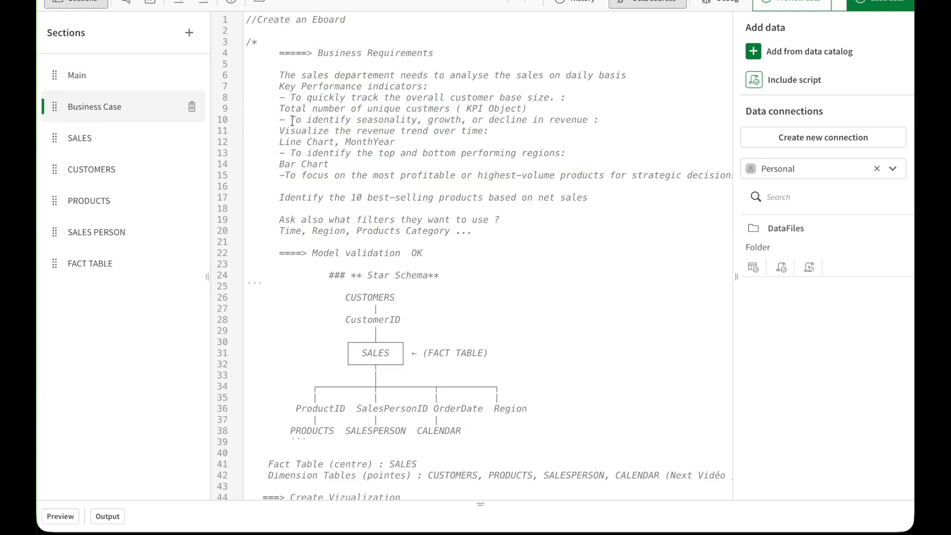
# Check the revenue trend requirement, and add a line chart below the Customers KPI with Month as its dimension.
pyautogui.moveTo(293, 121); pyautogui.dragTo(555, 144)
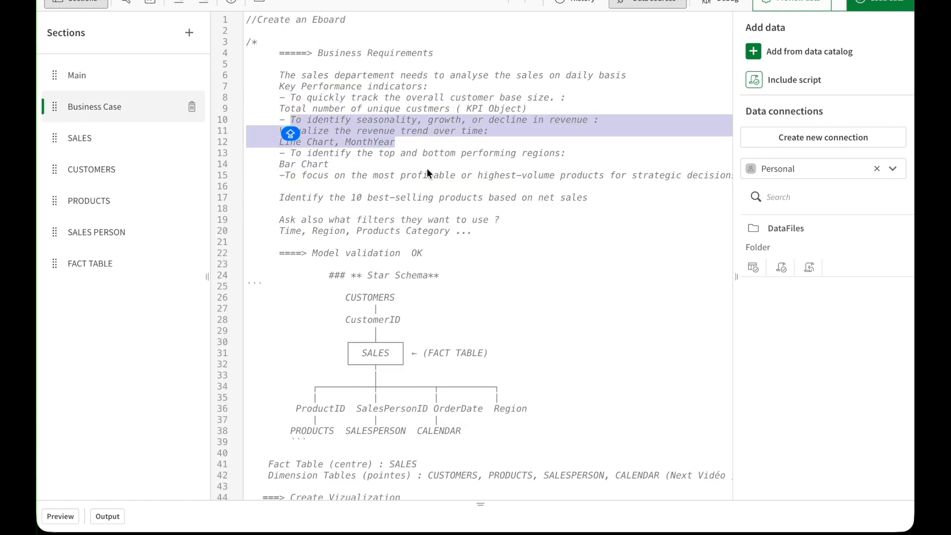
pyautogui.click(44, 141)
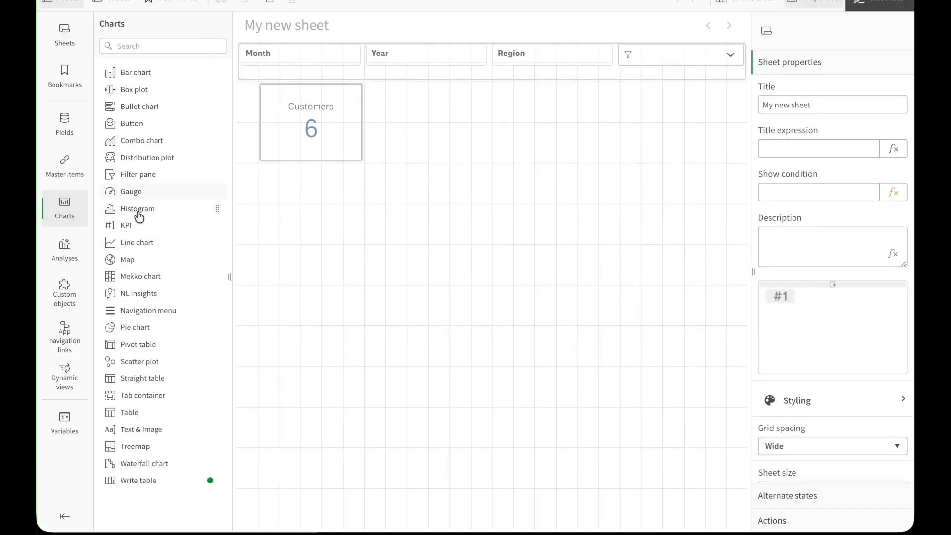
pyautogui.moveTo(137, 243); pyautogui.dragTo(298, 331)
pyautogui.write('mon')
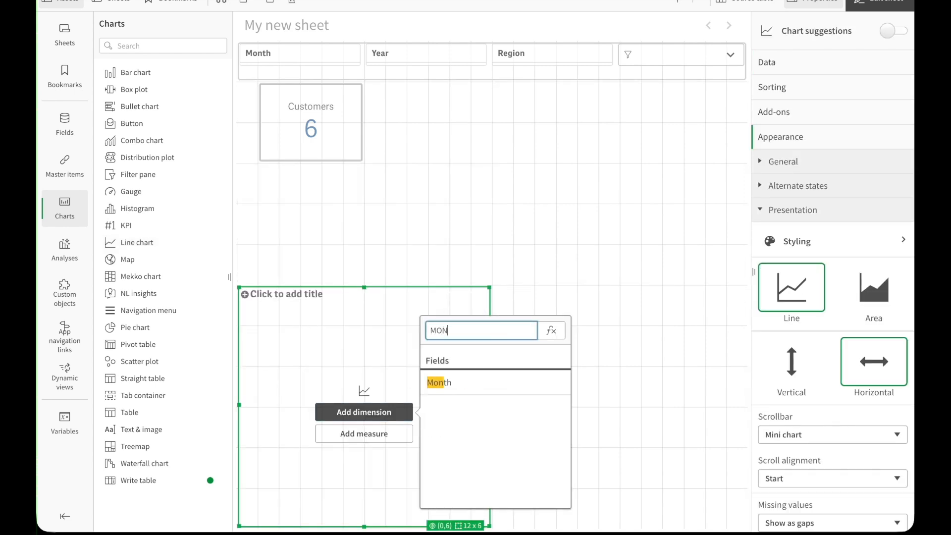
pyautogui.click(471, 387)
# Add the expression SUM(TotalRevenue) as the line chart's measure.
pyautogui.click(833, 284)
pyautogui.click(887, 314)
pyautogui.write('SUM(RE')
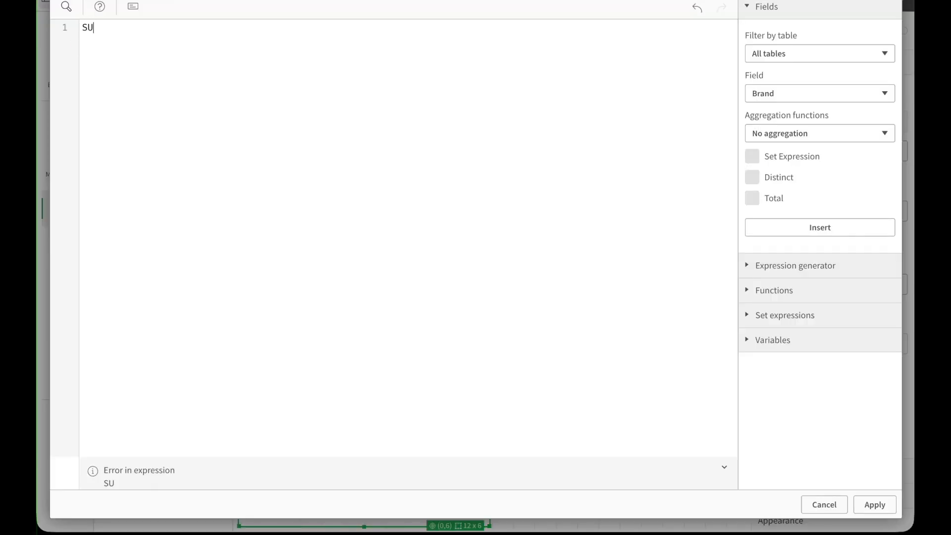
pyautogui.press('BackSpace')
pyautogui.press('BackSpace')
pyautogui.write('tota')
pyautogui.click(172, 55)
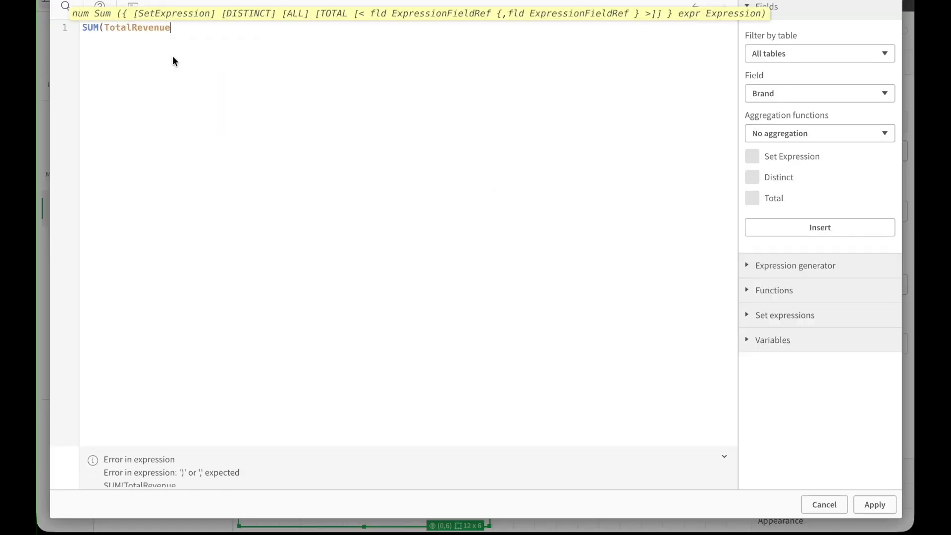
pyautogui.write(')')
pyautogui.click(881, 511)
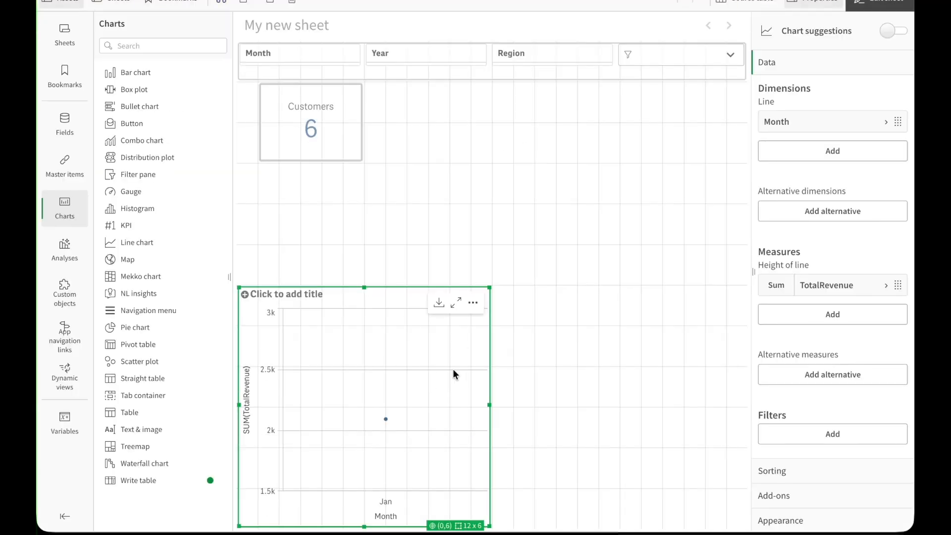
# Open the load script's SALES section and change the order dates of orders 1008 to 1010 to month 02.
pyautogui.click(297, 2)
pyautogui.click(278, 245)
pyautogui.click(79, 138)
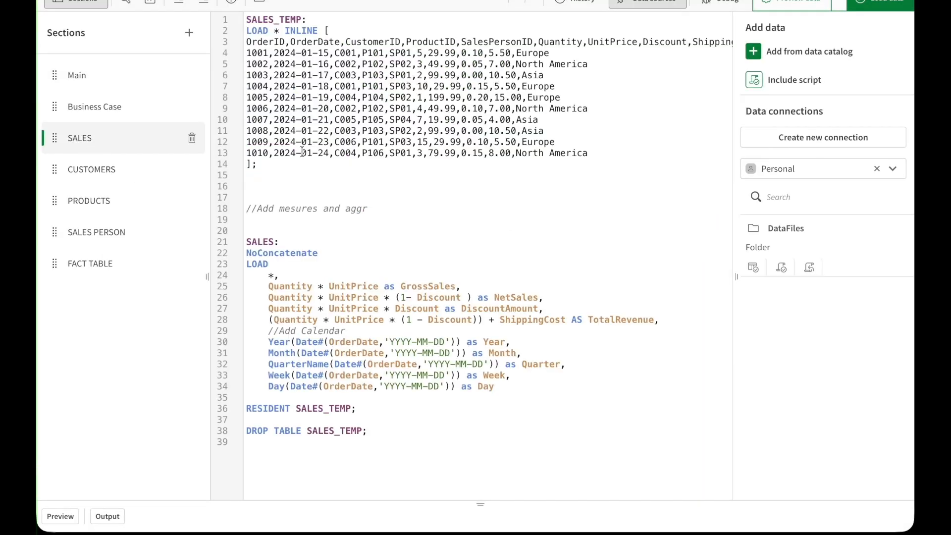
pyautogui.click(312, 130)
pyautogui.press('BackSpace')
pyautogui.write('2')
pyautogui.click(312, 154)
pyautogui.press('BackSpace')
pyautogui.write('2')
# Change the order dates of orders 1001 to 1003 to month 04, reload the data and return to the sheet.
pyautogui.click(312, 53)
pyautogui.press('BackSpace')
pyautogui.write('4')
pyautogui.click(313, 63)
pyautogui.press('BackSpace')
pyautogui.write('4')
pyautogui.click(313, 75)
pyautogui.press('BackSpace')
pyautogui.write('4')
pyautogui.click(878, 4)
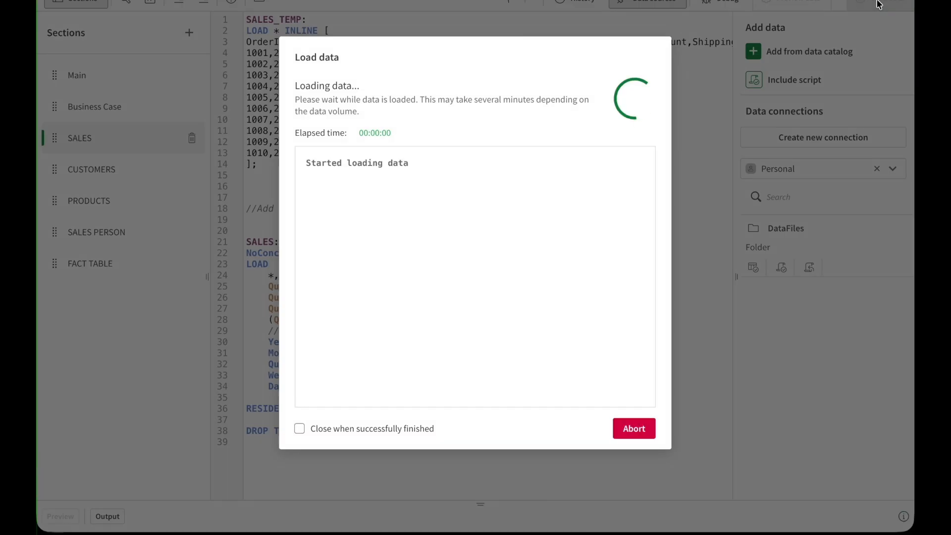
pyautogui.click(612, 429)
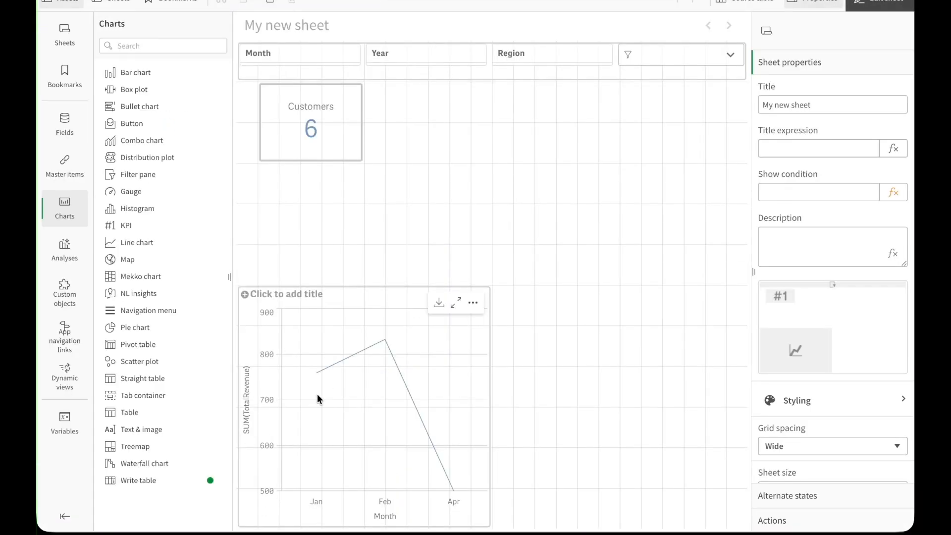
# Label the line chart's measure Total Revenue and set its number formatting to Money.
pyautogui.click(317, 394)
pyautogui.click(813, 283)
pyautogui.click(803, 386)
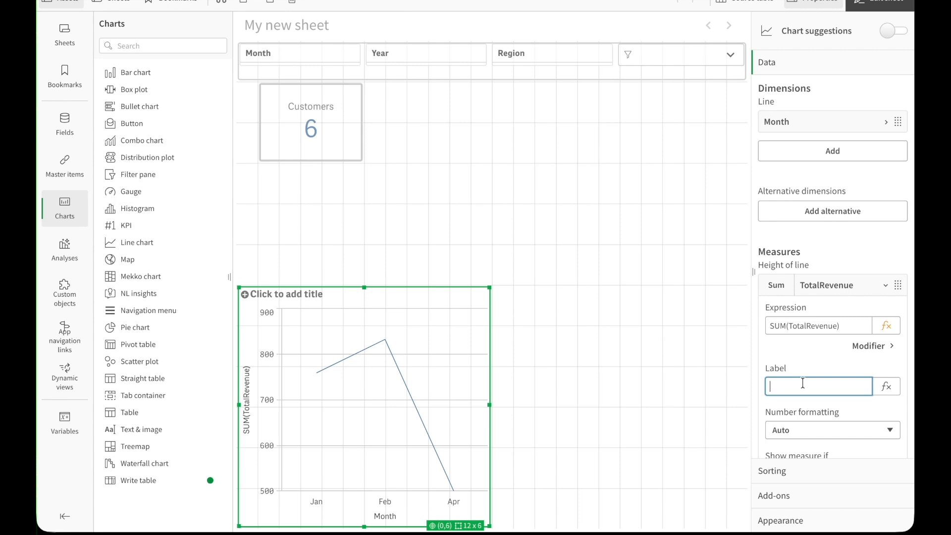
pyautogui.write('Total Revenue')
pyautogui.scroll(-2, 824, 365)
pyautogui.click(824, 365)
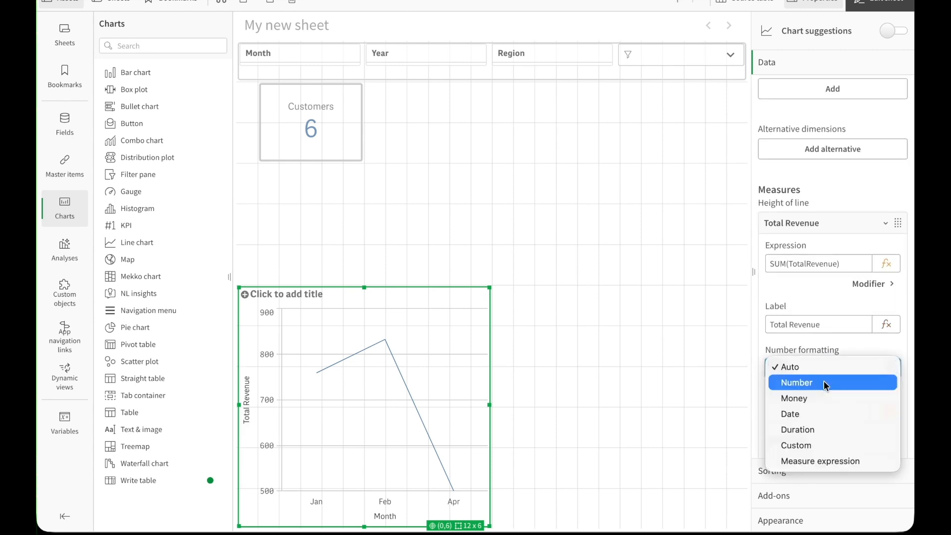
pyautogui.click(826, 397)
# Create a Total Revenue master measure from the chart's measure, with a dark brown color and the label expression ='Total Revenue'.
pyautogui.scroll(-4, 839, 370)
pyautogui.scroll(-4, 839, 371)
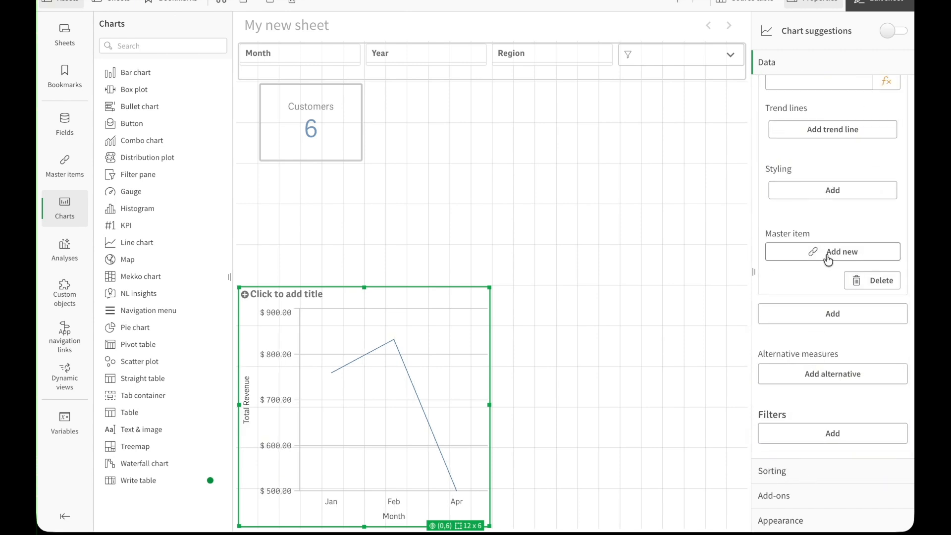
pyautogui.click(790, 251)
pyautogui.click(310, 207)
pyautogui.click(285, 85)
pyautogui.click(537, 133)
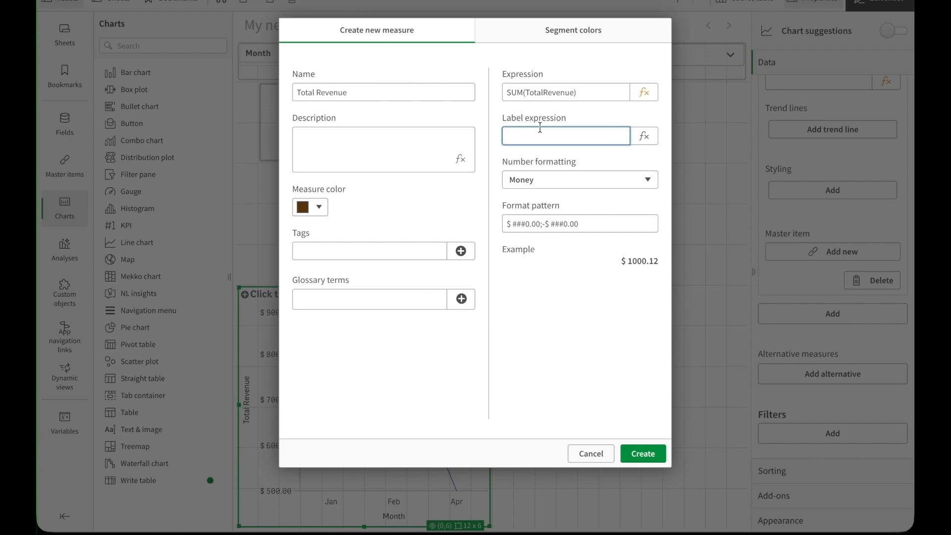
pyautogui.write("='")
pyautogui.moveTo(297, 92); pyautogui.dragTo(348, 92)
pyautogui.hotkey('ctrl', 'c')
pyautogui.click(565, 136)
pyautogui.hotkey('ctrl', 'v')
pyautogui.write("'")
pyautogui.click(643, 454)
# Set the line chart's scrollbar to None, show its data points and set the value labels to Auto.
pyautogui.click(812, 521)
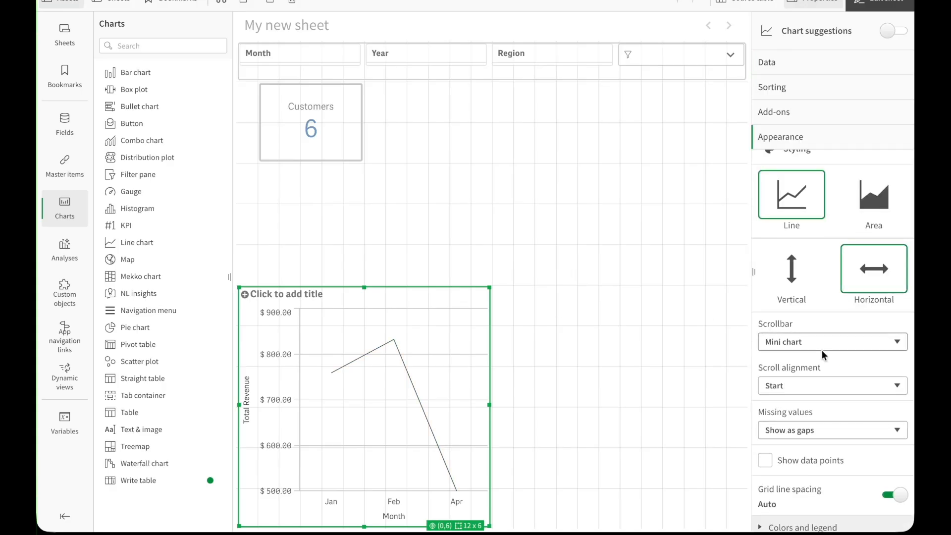
pyautogui.click(811, 392)
pyautogui.scroll(-2, 812, 394)
pyautogui.click(812, 393)
pyautogui.scroll(-2, 816, 414)
pyautogui.click(818, 381)
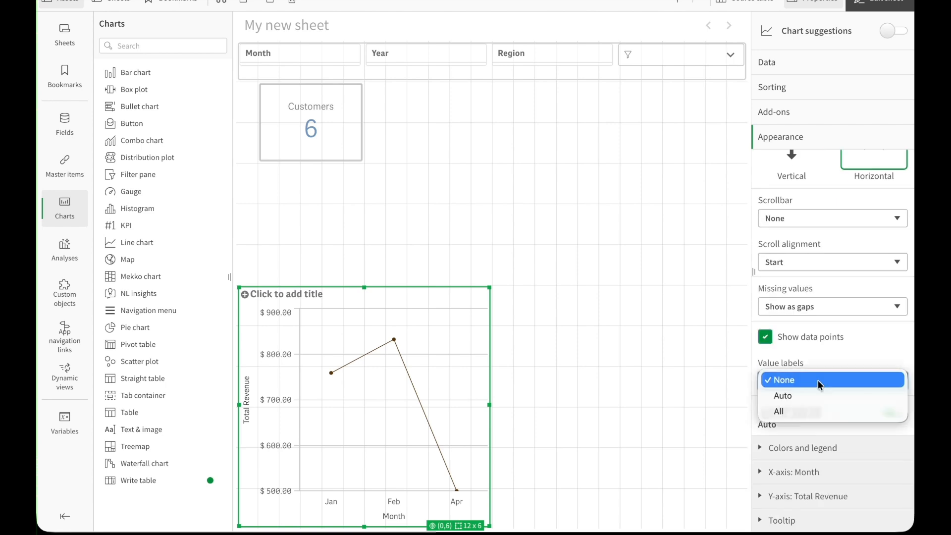
pyautogui.click(817, 394)
pyautogui.click(826, 458)
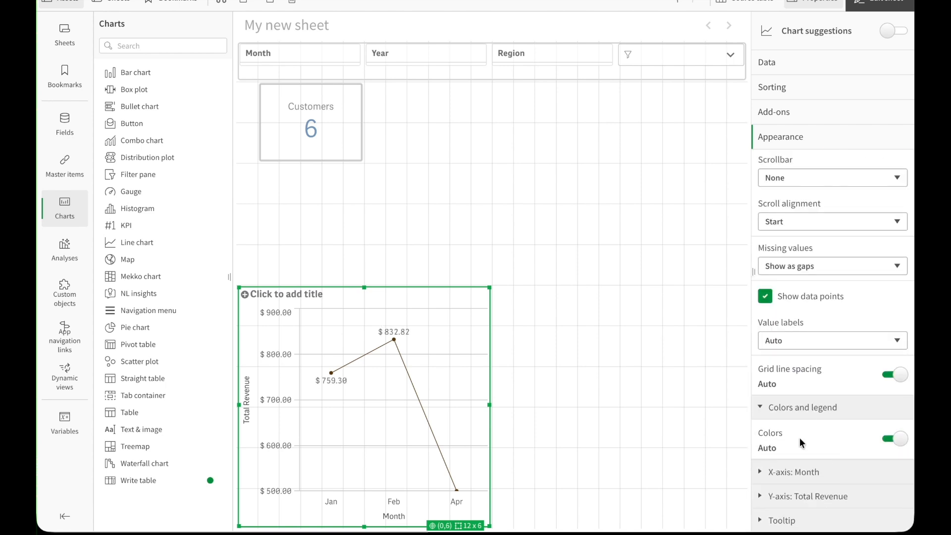
# Increase the line thickness and the data point size in the line chart's styling.
pyautogui.scroll(5, 822, 237)
pyautogui.click(823, 238)
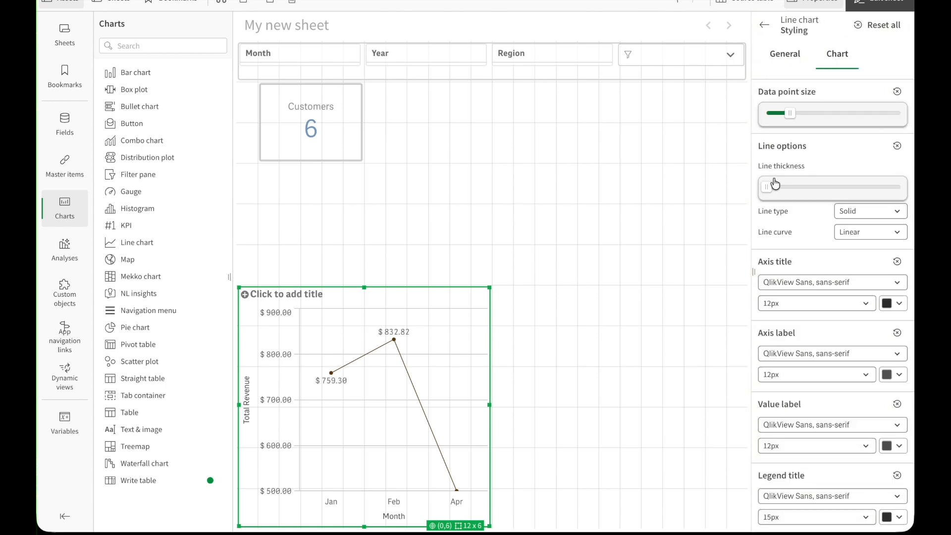
pyautogui.click(785, 191)
pyautogui.click(813, 113)
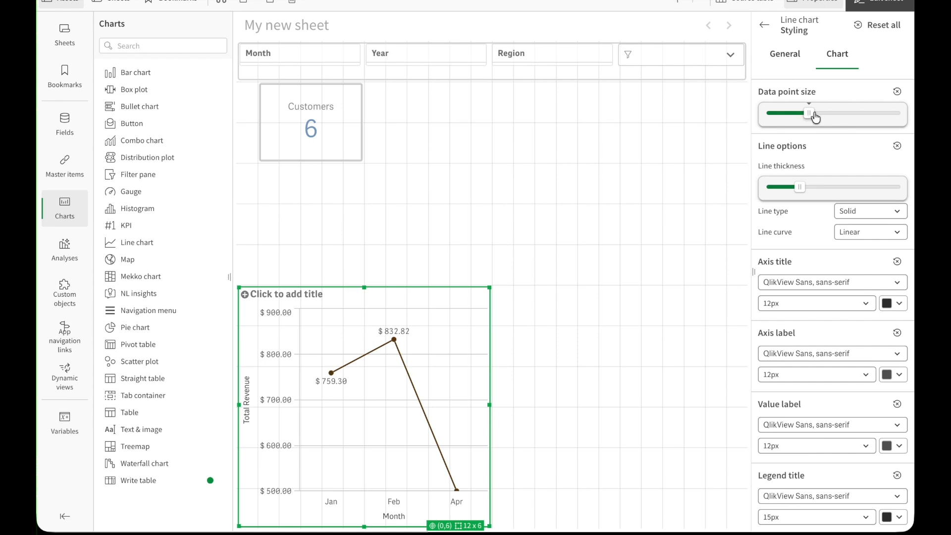
pyautogui.click(872, 4)
pyautogui.click(886, 5)
# Set both the Month x-axis and the Total Revenue y-axis to show labels only.
pyautogui.scroll(-4, 828, 431)
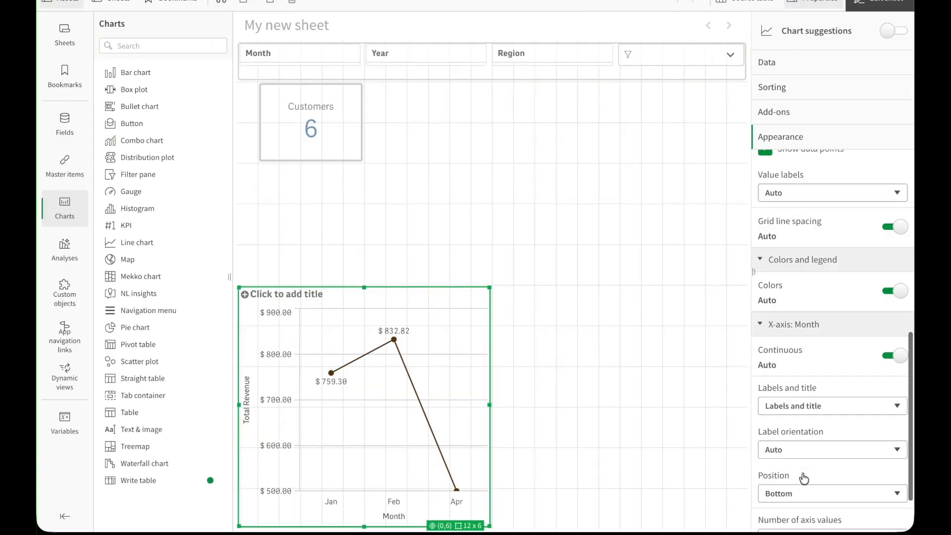
pyautogui.click(832, 406)
pyautogui.click(831, 429)
pyautogui.scroll(-5, 816, 414)
pyautogui.click(818, 385)
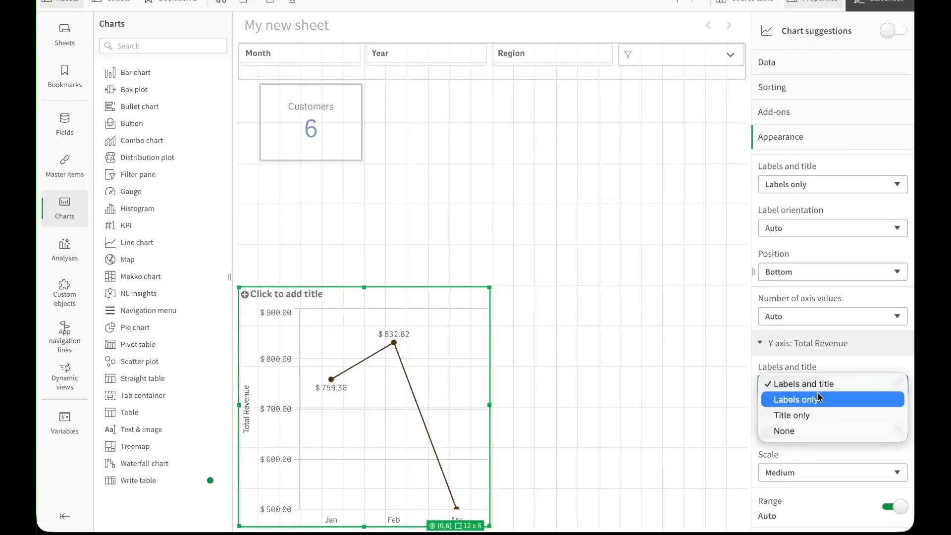
pyautogui.click(818, 397)
# Title the line chart "Total Revnue per Month".
pyautogui.click(317, 297)
pyautogui.write('Total')
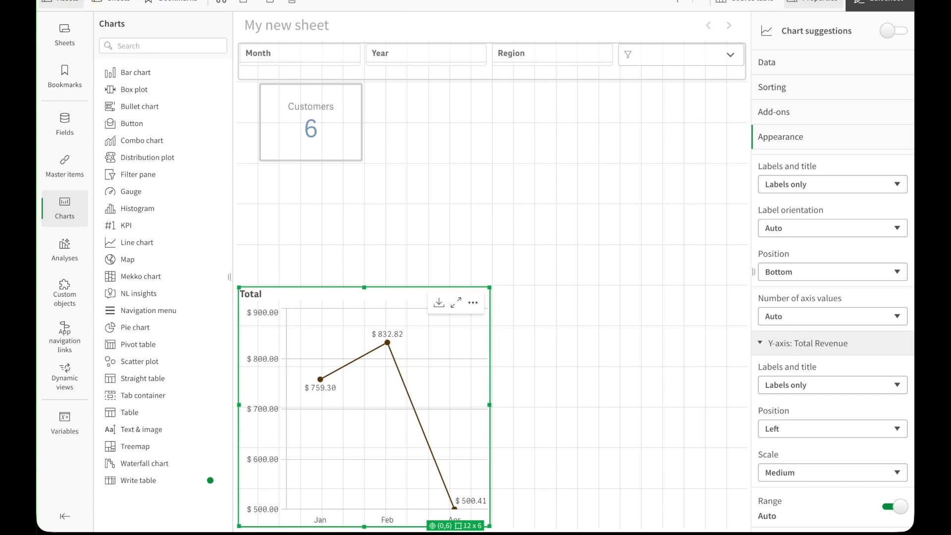
pyautogui.write(' Revnue per Month')
pyautogui.click(722, 43)
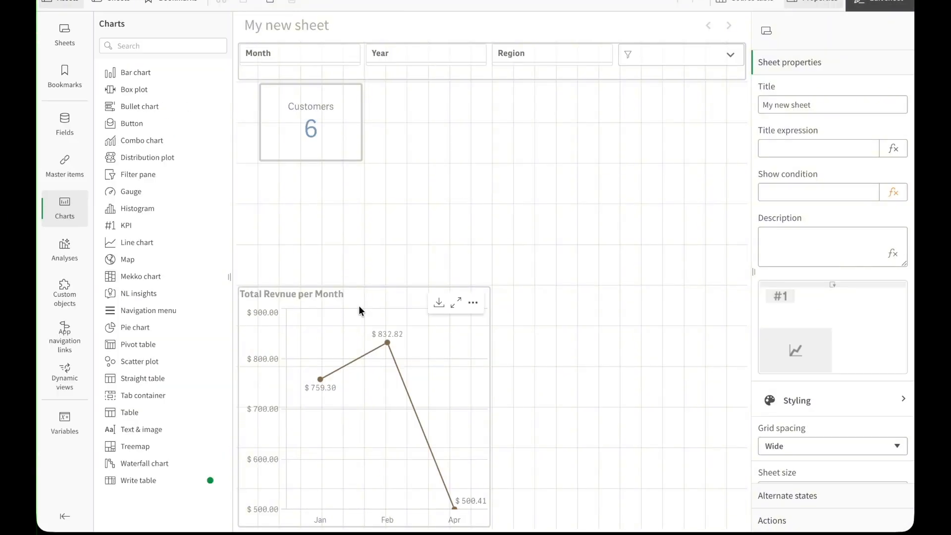
# Style the line chart's title in dark brown with a larger font size.
pyautogui.click(359, 308)
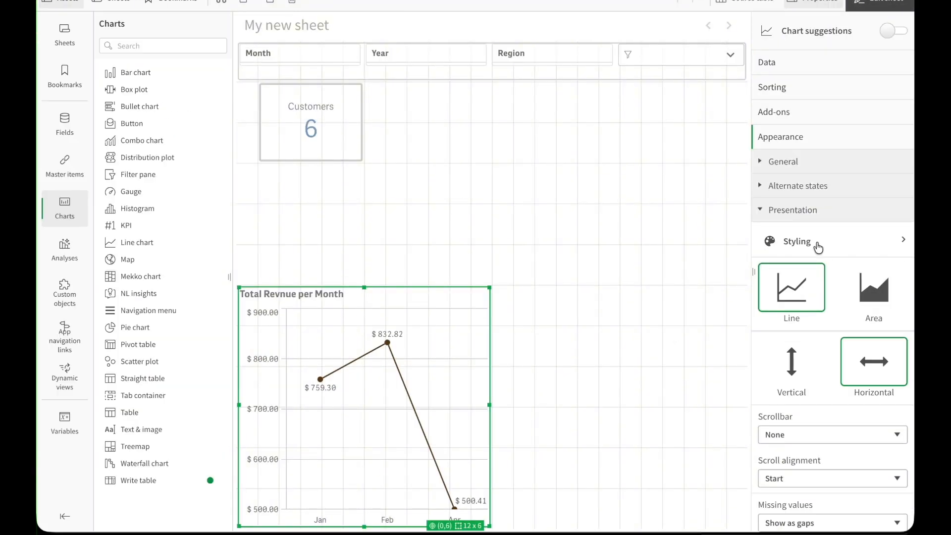
pyautogui.click(818, 246)
pyautogui.click(838, 55)
pyautogui.click(783, 60)
pyautogui.click(894, 133)
pyautogui.click(798, 302)
pyautogui.click(807, 97)
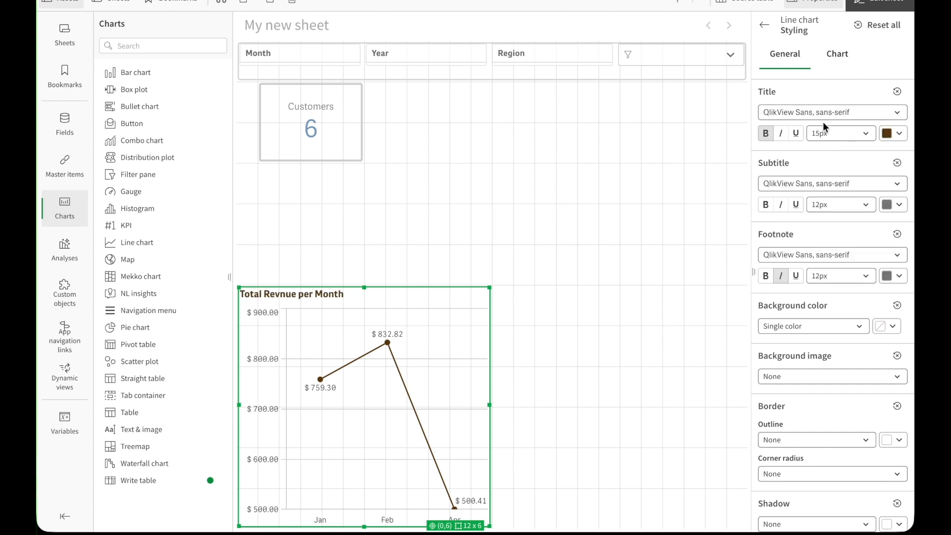
pyautogui.click(825, 127)
pyautogui.click(848, 353)
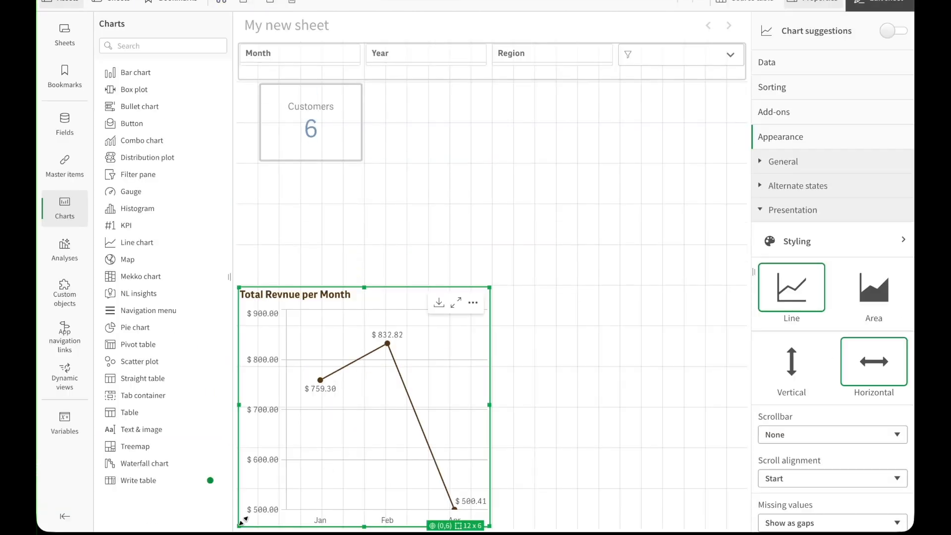
# Resize the line chart to 11 x 5 cells, aligning its left edge with the Customers KPI, and leave sheet editing.
pyautogui.moveTo(239, 404); pyautogui.dragTo(260, 405)
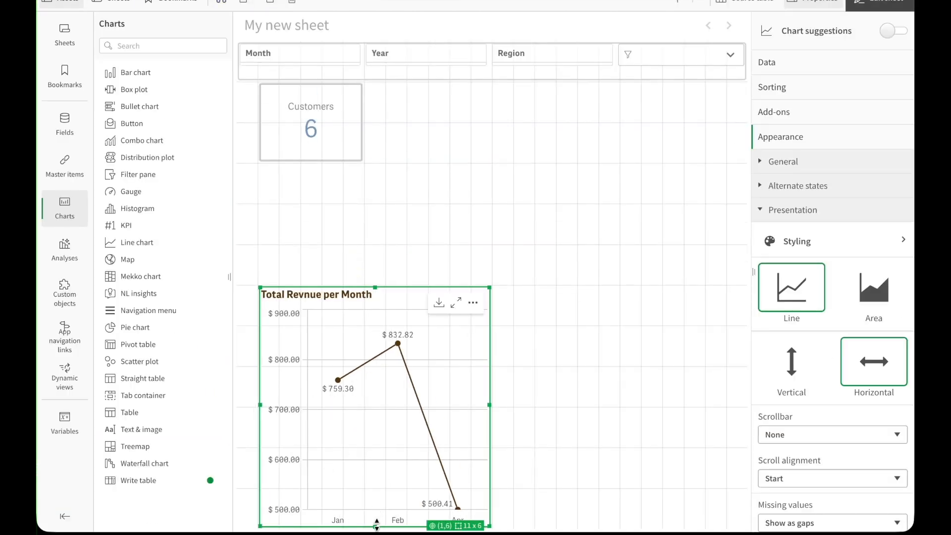
pyautogui.moveTo(376, 525); pyautogui.dragTo(378, 508)
pyautogui.click(880, 2)
# Read the requirement on top and bottom performing regions in the load script's Business Case section.
pyautogui.click(250, 2)
pyautogui.click(284, 211)
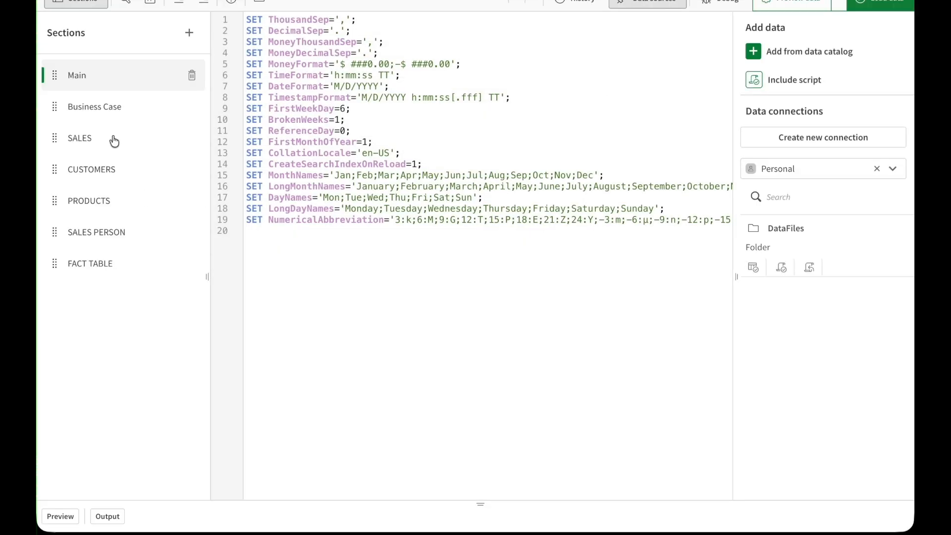
pyautogui.click(94, 106)
pyautogui.moveTo(291, 153); pyautogui.dragTo(326, 165)
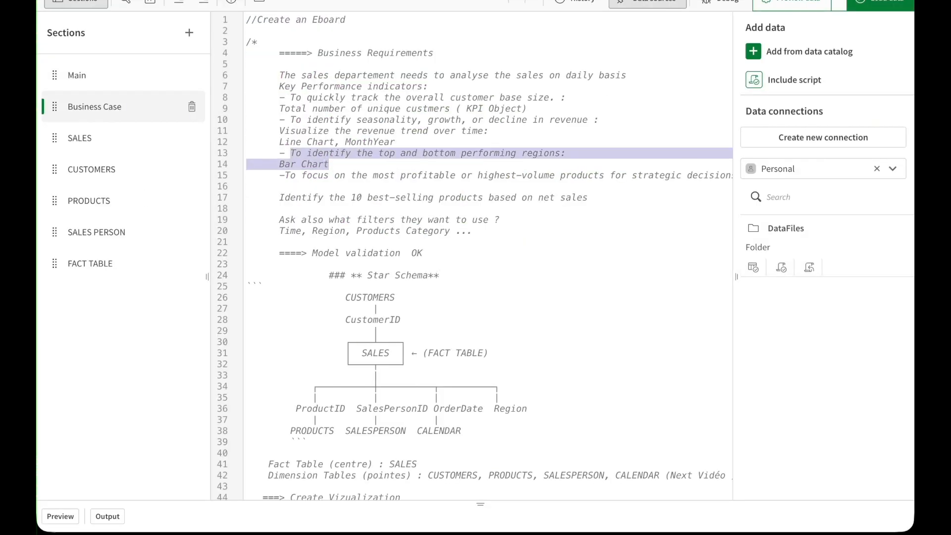
# Return to editing the sheet and add a bar chart beside the Customers KPI with the Total Revenue master measure.
pyautogui.click(251, 2)
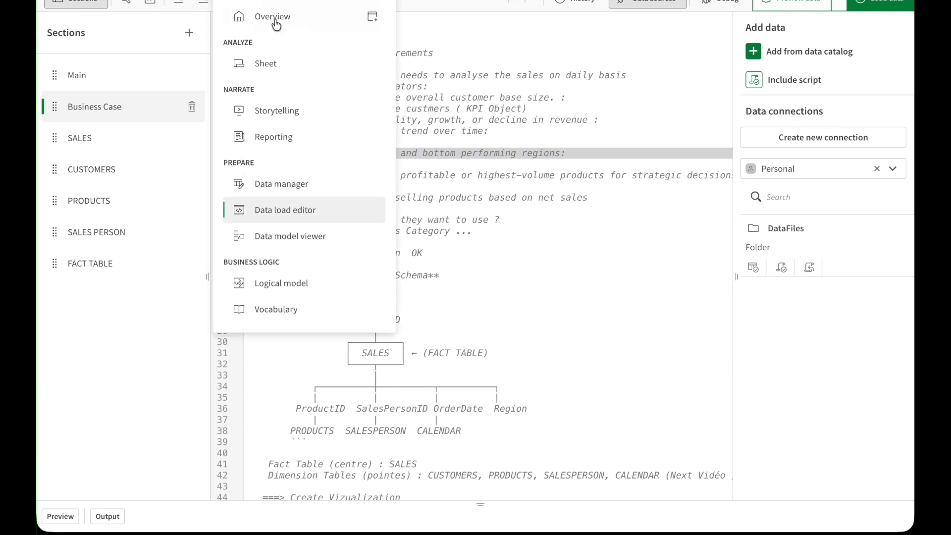
pyautogui.click(273, 18)
pyautogui.click(120, 256)
pyautogui.click(881, 2)
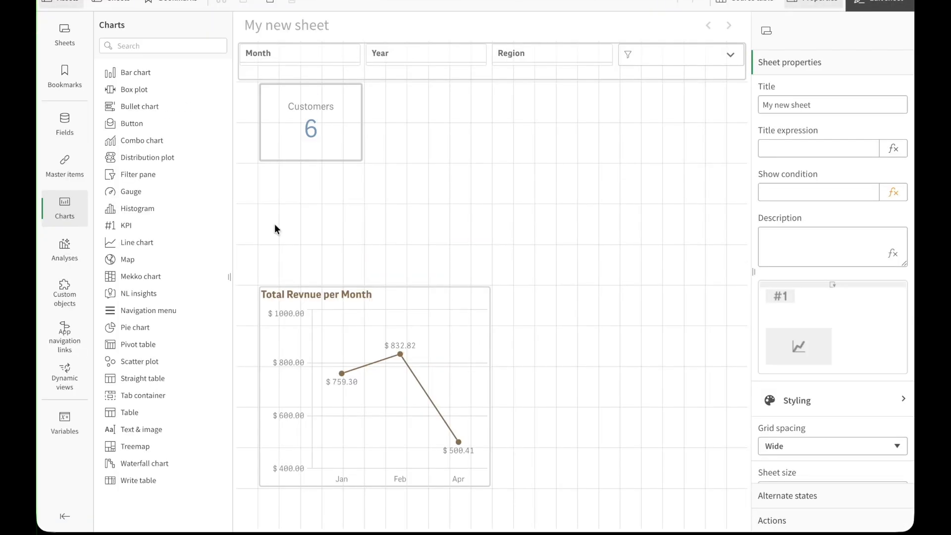
pyautogui.moveTo(119, 72); pyautogui.dragTo(569, 213)
pyautogui.click(54, 169)
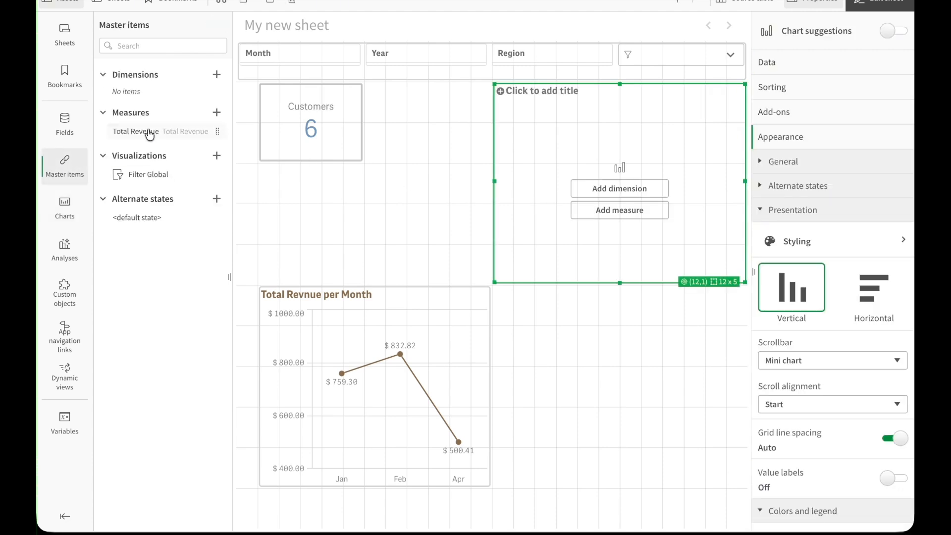
pyautogui.moveTo(149, 134); pyautogui.dragTo(573, 195)
# Add ProductName as the bar chart's dimension and switch the bars to horizontal.
pyautogui.click(807, 122)
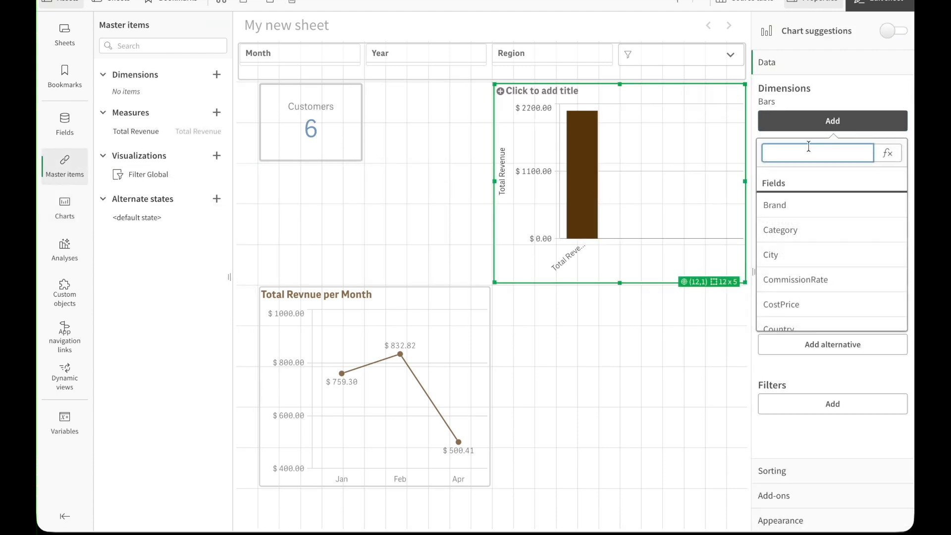
pyautogui.write('pro')
pyautogui.click(824, 232)
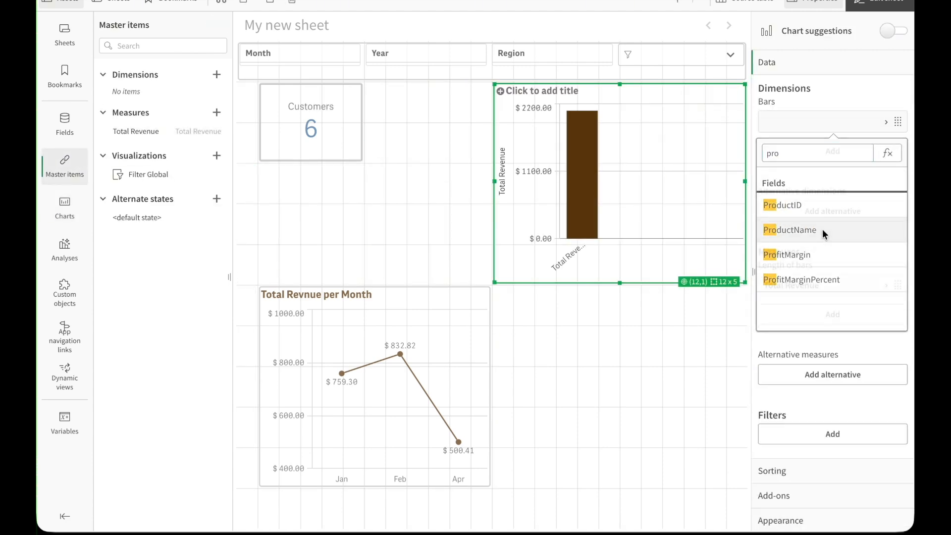
pyautogui.click(803, 491)
pyautogui.click(803, 518)
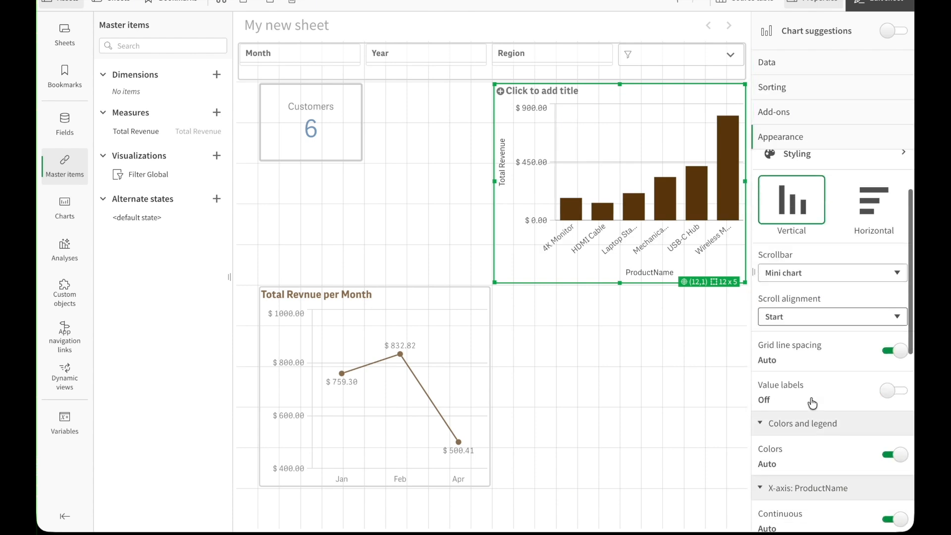
pyautogui.click(874, 202)
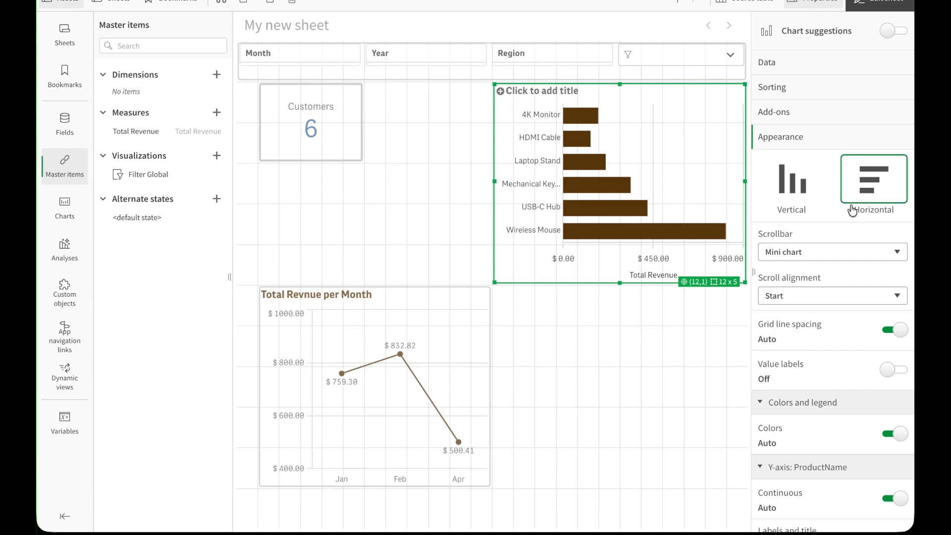
# Set the bar chart's scrollbar to None and turn on its value labels.
pyautogui.click(837, 252)
pyautogui.click(813, 281)
# Move Total Revenue ahead of ProductName in the bar chart's sorting order.
pyautogui.scroll(3, 846, 420)
pyautogui.click(772, 86)
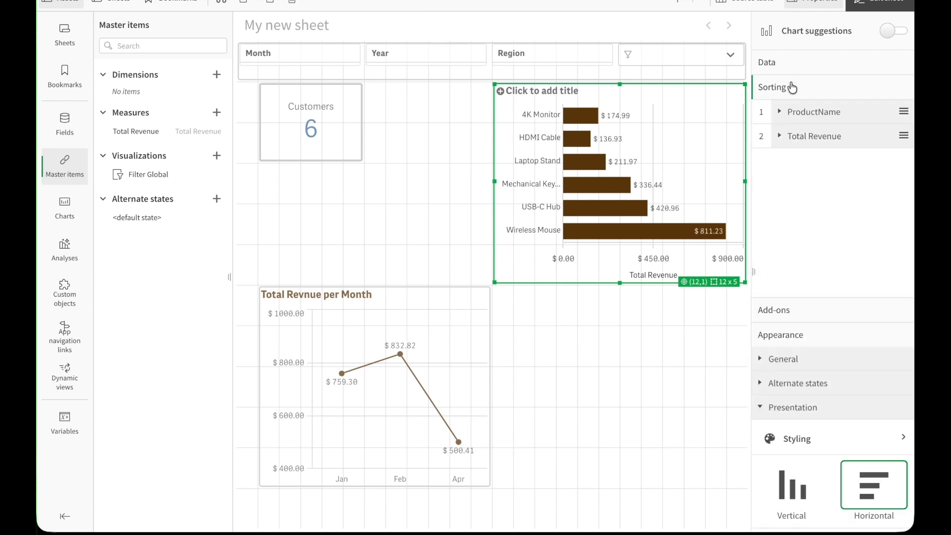
pyautogui.moveTo(819, 138); pyautogui.dragTo(825, 113)
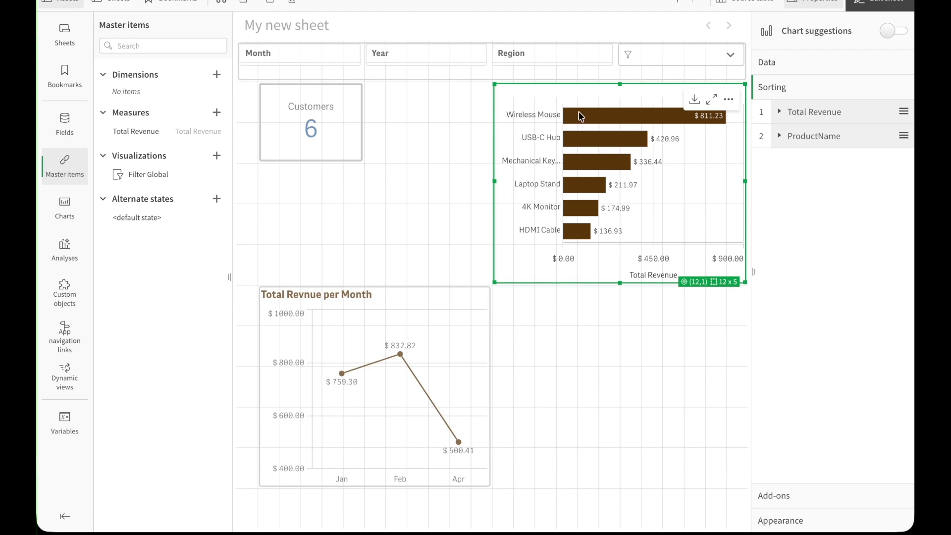
# Title the bar chart "Total Revenue performance across Region", change its dimension to Region, and leave sheet editing.
pyautogui.write('Revenue performance')
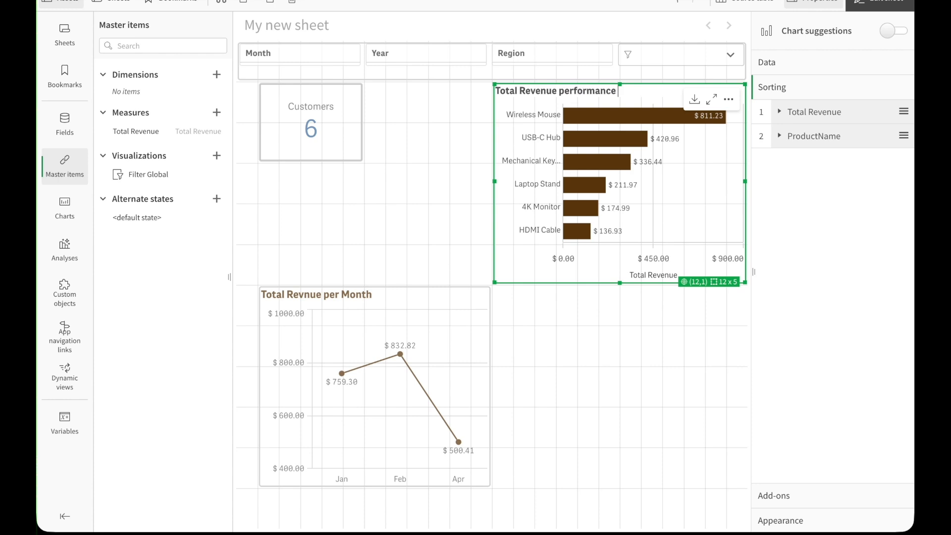
pyautogui.write('across Region')
pyautogui.click(799, 60)
pyautogui.click(793, 121)
pyautogui.click(818, 163)
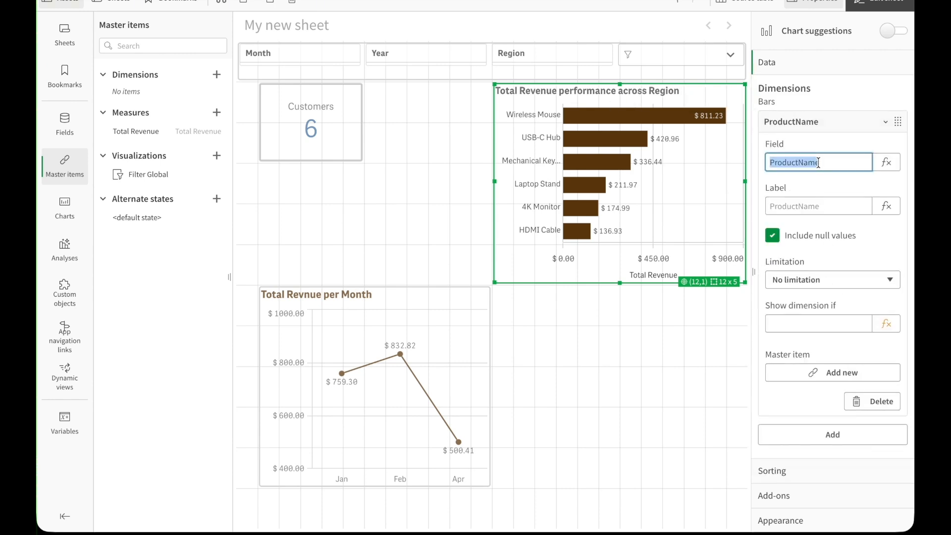
pyautogui.write('Region')
pyautogui.press('Return')
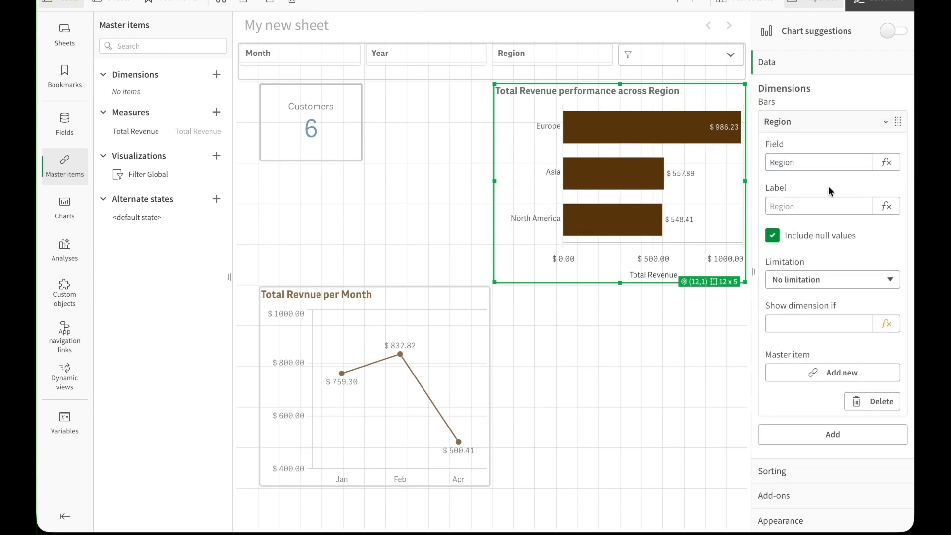
pyautogui.click(885, 5)
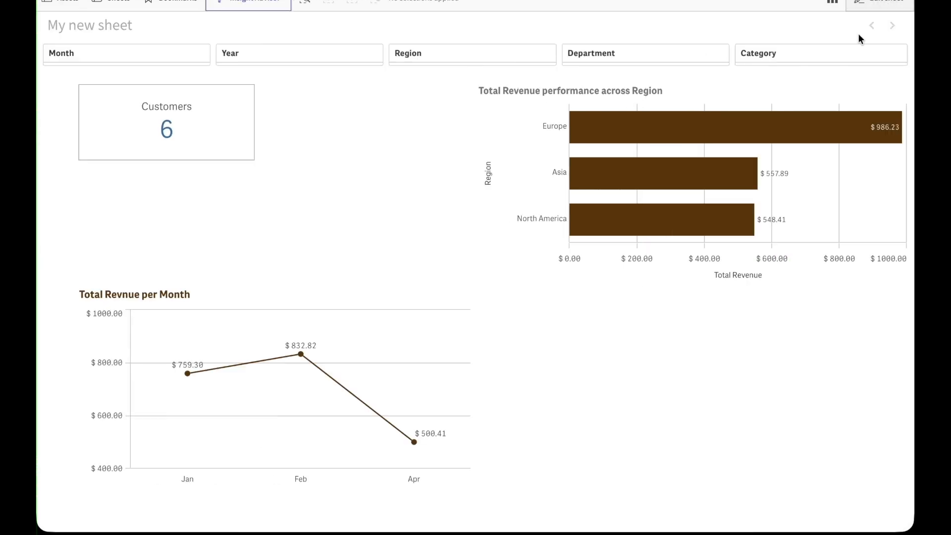
# Return to editing, set the bar chart's Region and Total Revenue axes to Labels only, and leave sheet editing.
pyautogui.click(885, 7)
pyautogui.scroll(-5, 814, 444)
pyautogui.click(780, 515)
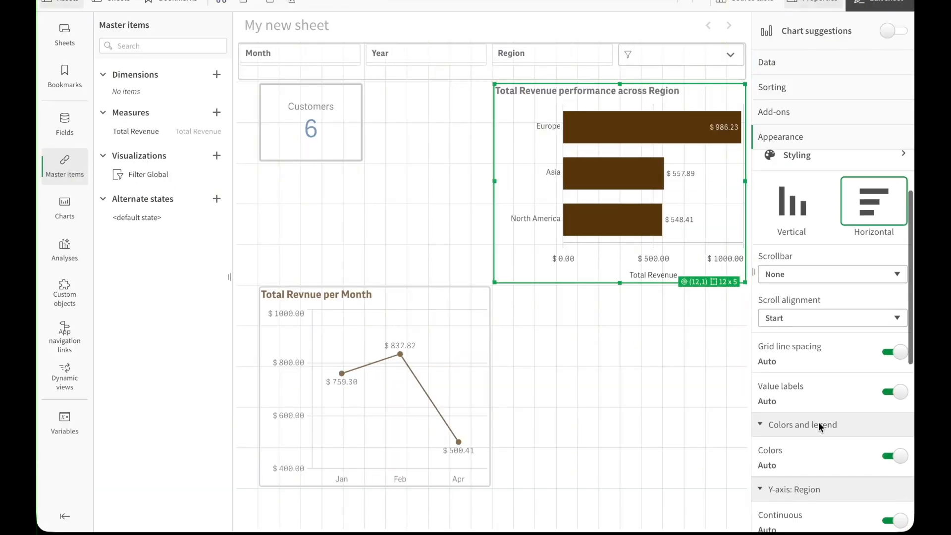
pyautogui.scroll(-6, 819, 421)
pyautogui.click(815, 388)
pyautogui.click(814, 392)
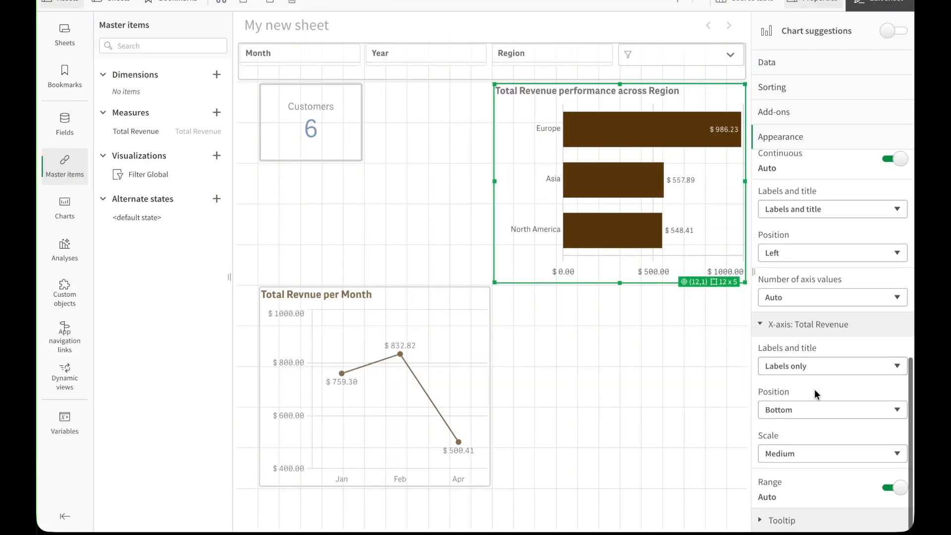
pyautogui.click(815, 209)
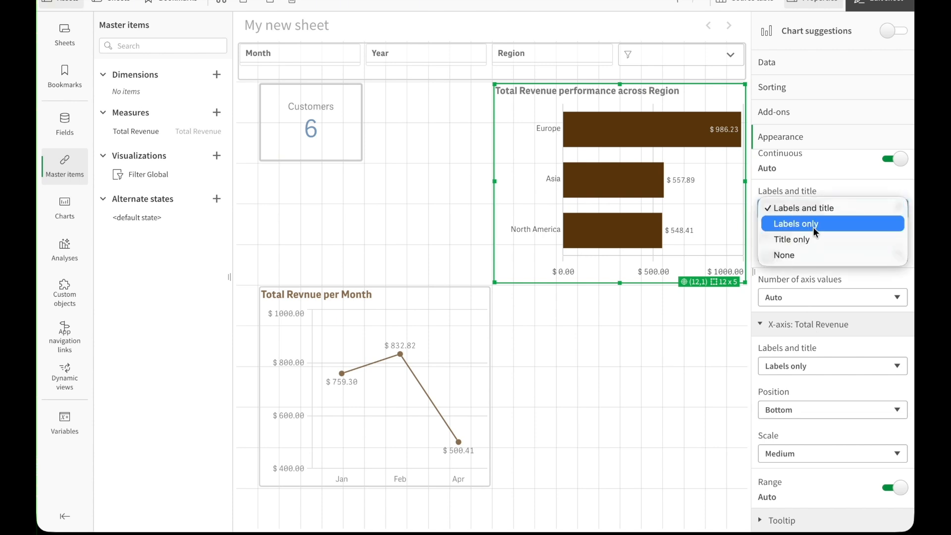
pyautogui.click(814, 221)
pyautogui.click(877, 3)
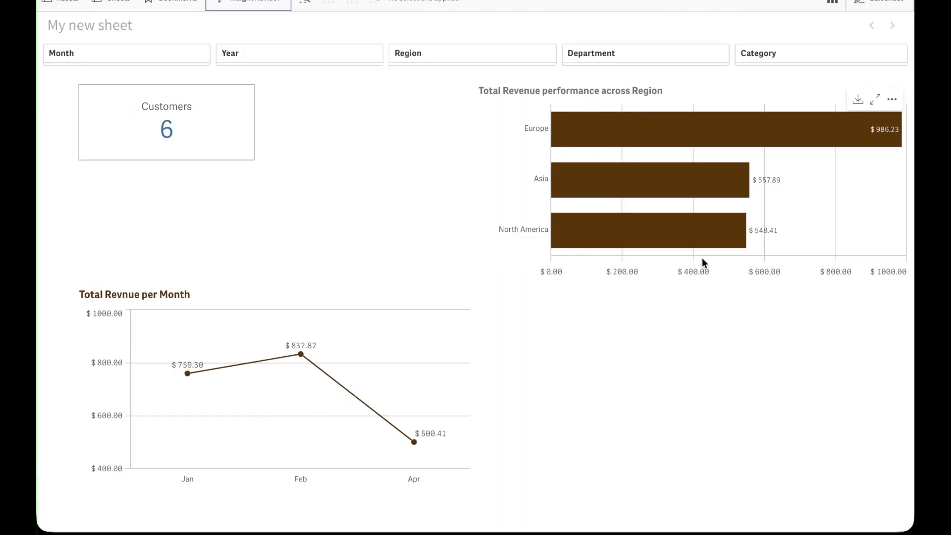
# Return to editing and start a new master measure from the Customers KPI's expression, with dark brown #633d0c as its measure color.
pyautogui.click(888, 1)
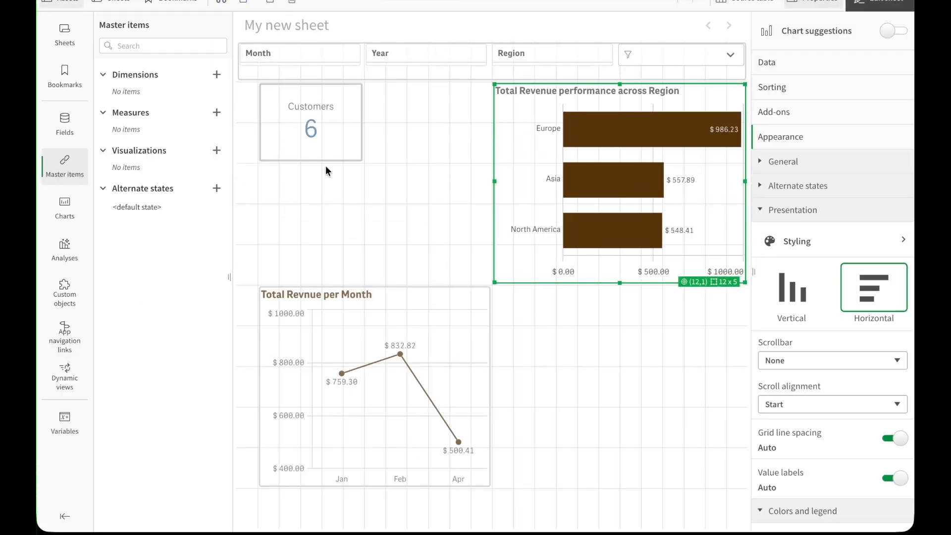
pyautogui.click(311, 124)
pyautogui.click(771, 64)
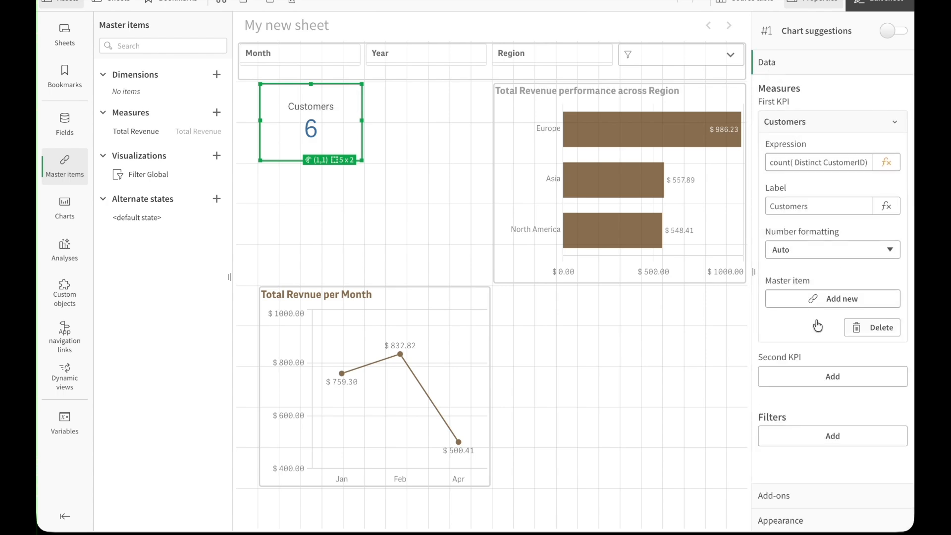
pyautogui.click(837, 299)
pyautogui.click(312, 208)
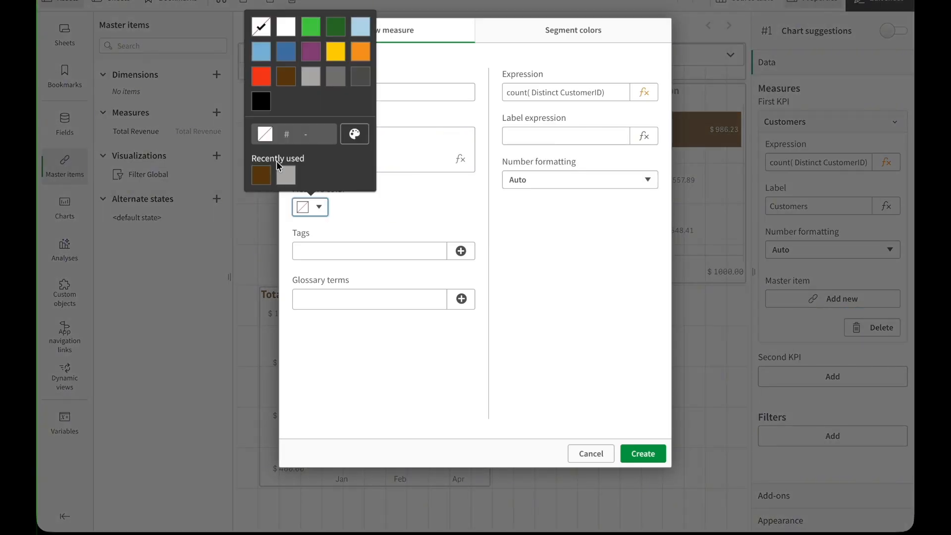
pyautogui.click(261, 175)
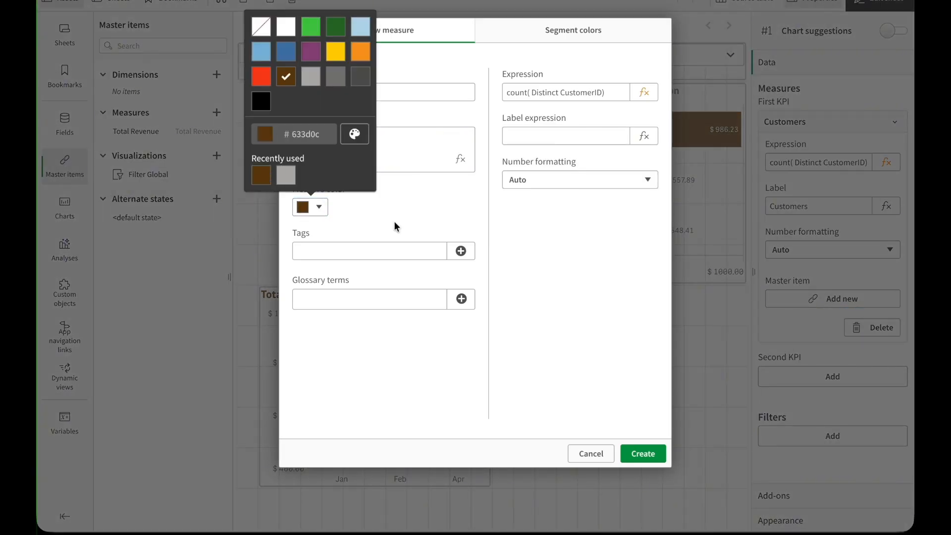
# Change the Customers master measure's color to orange, save it and leave sheet editing.
pyautogui.click(352, 134)
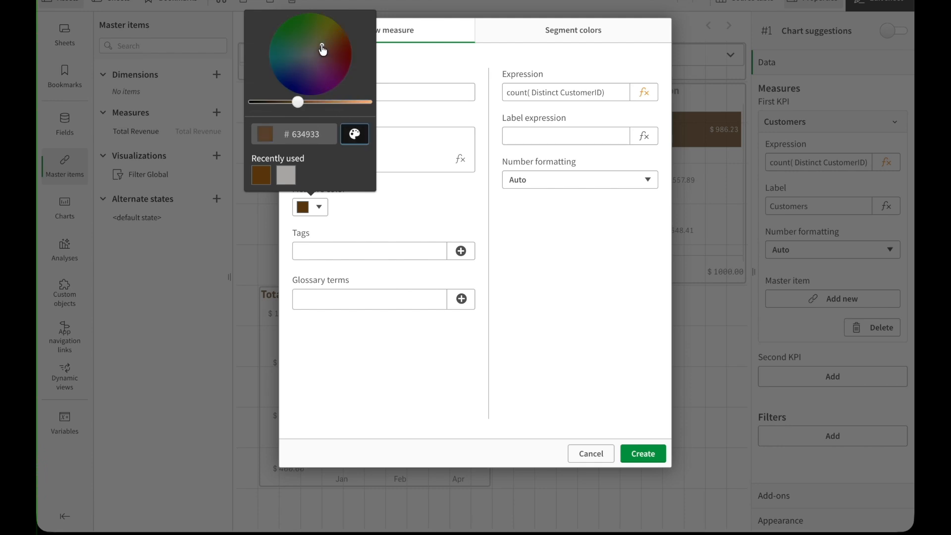
pyautogui.moveTo(323, 49); pyautogui.dragTo(331, 27)
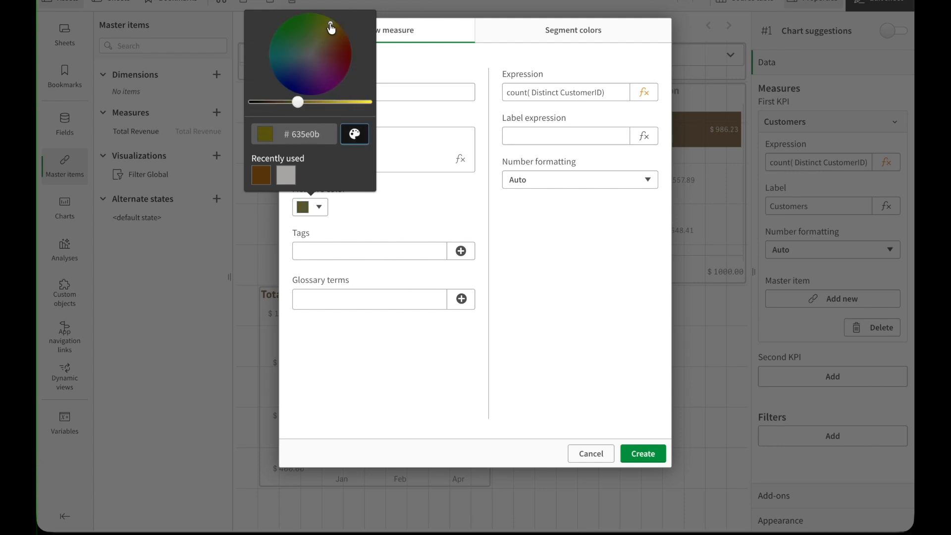
pyautogui.moveTo(298, 102); pyautogui.dragTo(353, 106)
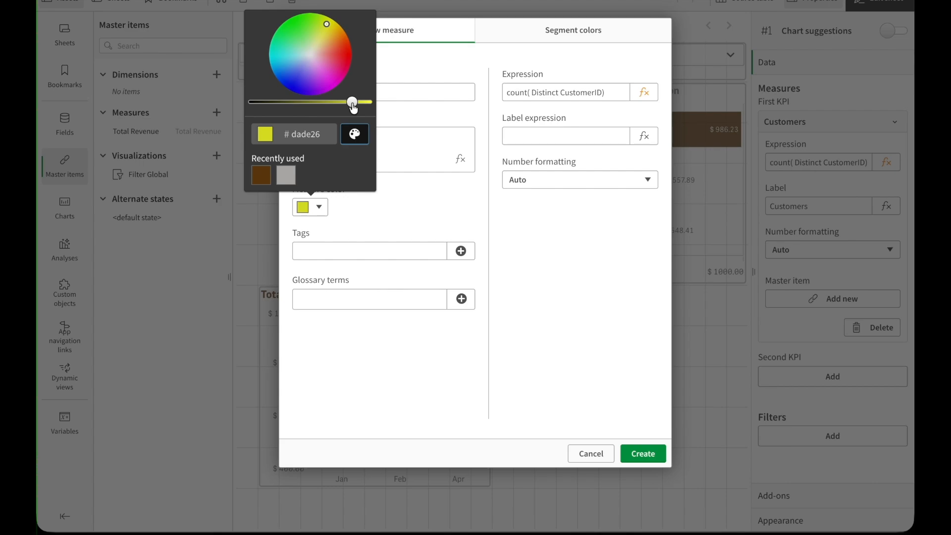
pyautogui.click(587, 371)
pyautogui.click(642, 453)
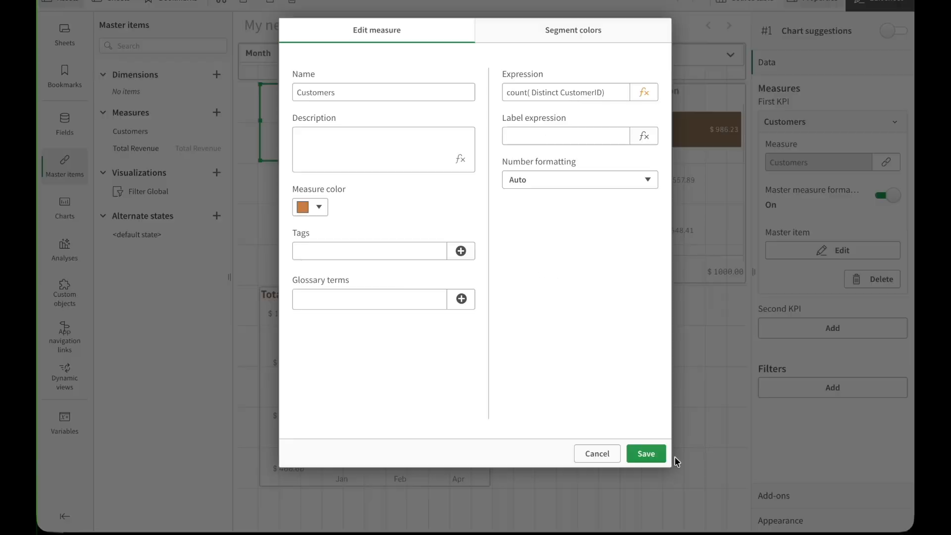
pyautogui.click(652, 452)
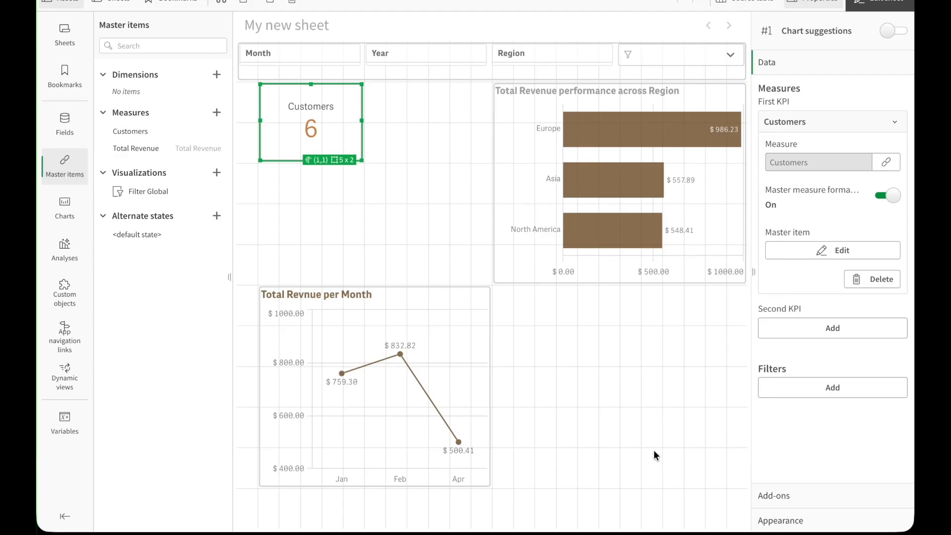
pyautogui.click(880, 3)
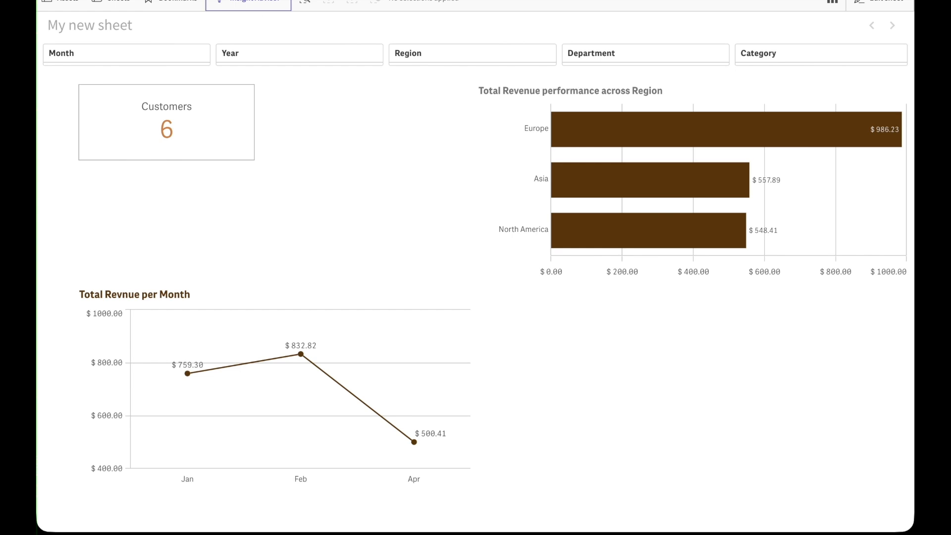
# Read the requirement on the most profitable and best-selling products in the load script's Business Case section.
pyautogui.click(238, 3)
pyautogui.click(236, 208)
pyautogui.click(111, 138)
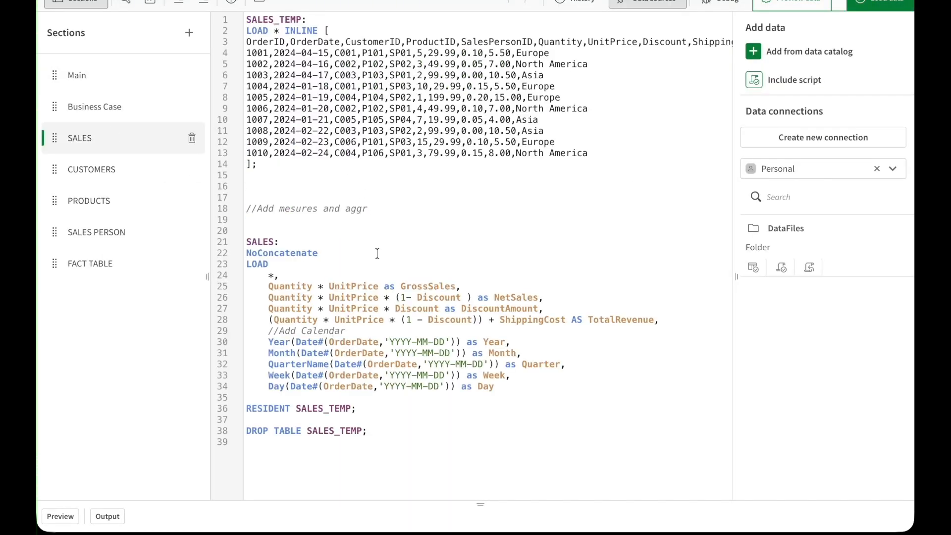
pyautogui.click(147, 105)
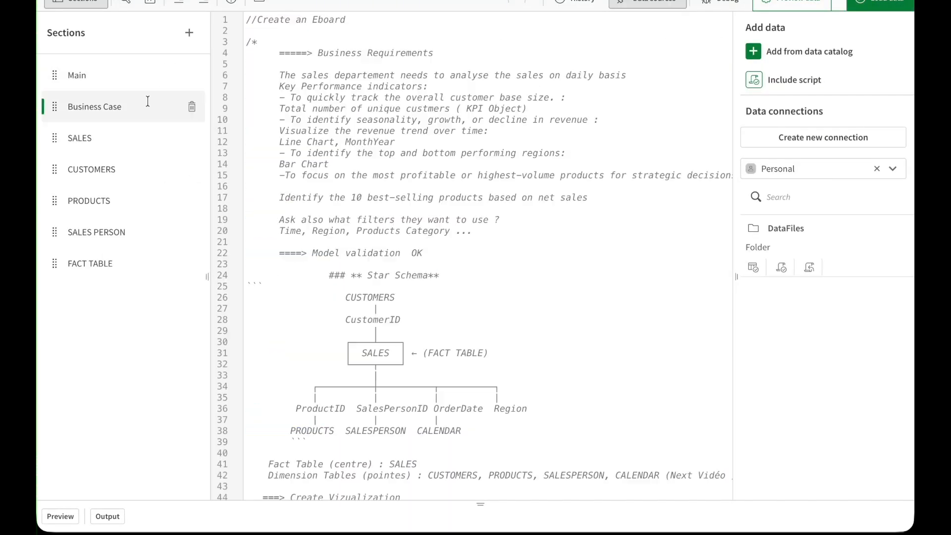
pyautogui.tripleClick(386, 153)
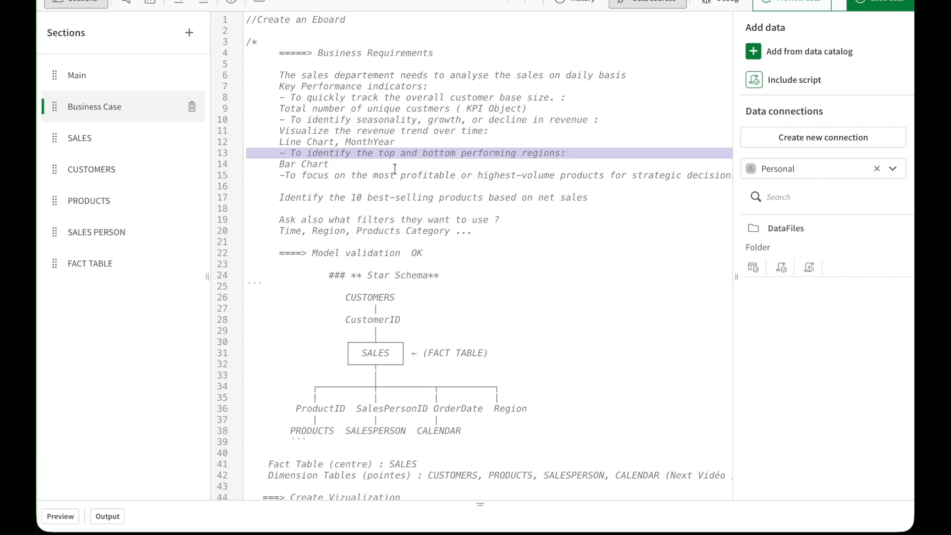
pyautogui.moveTo(286, 176); pyautogui.dragTo(591, 199)
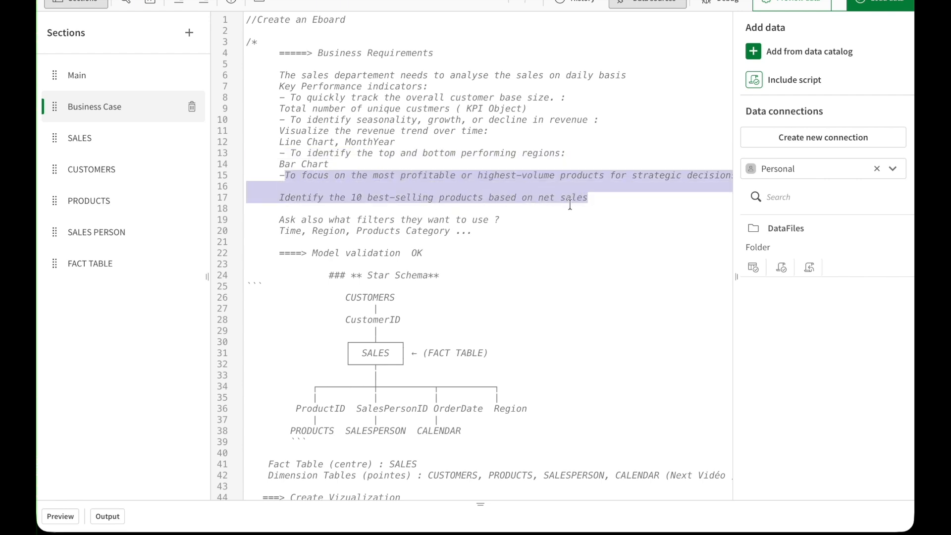
pyautogui.click(507, 201)
# Look up the net sales field name in the load script's SALES section and return to My new sheet.
pyautogui.click(105, 140)
pyautogui.doubleClick(498, 300)
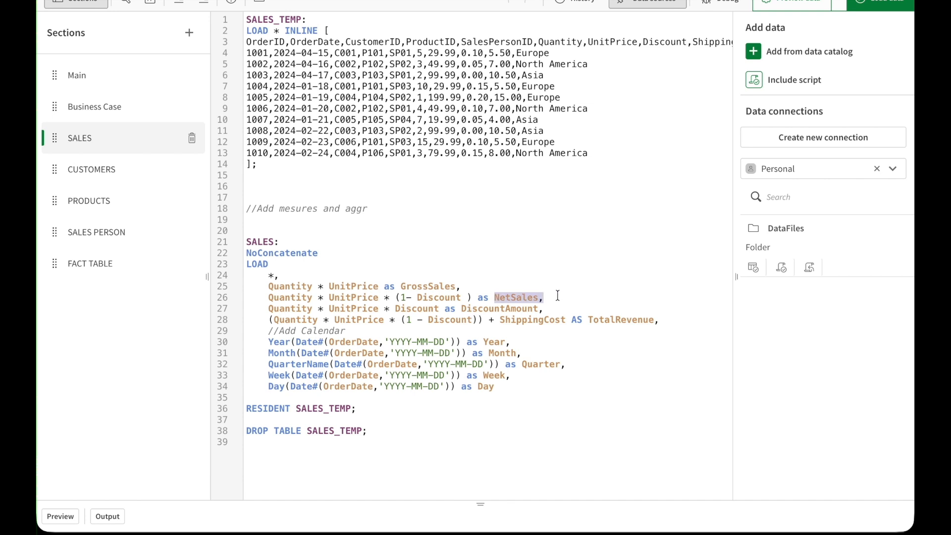
pyautogui.click(269, 4)
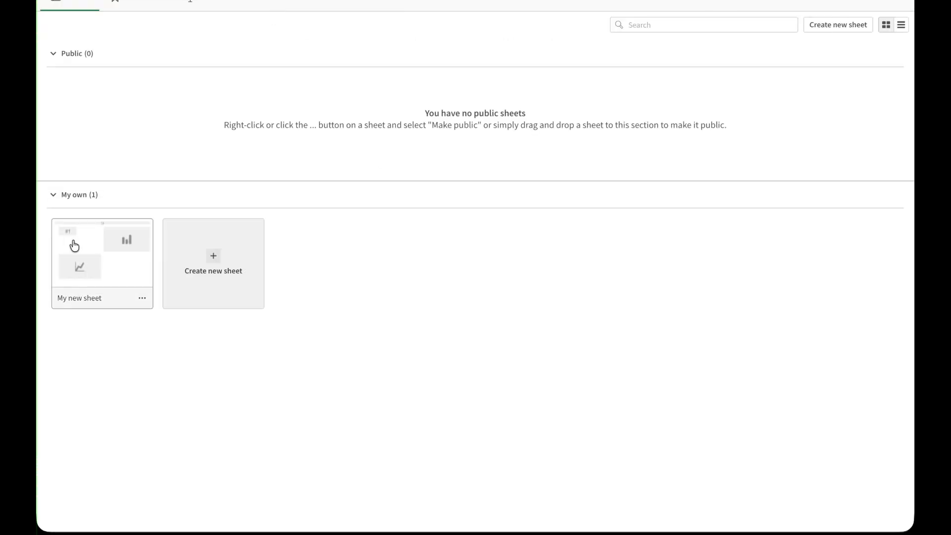
pyautogui.click(74, 243)
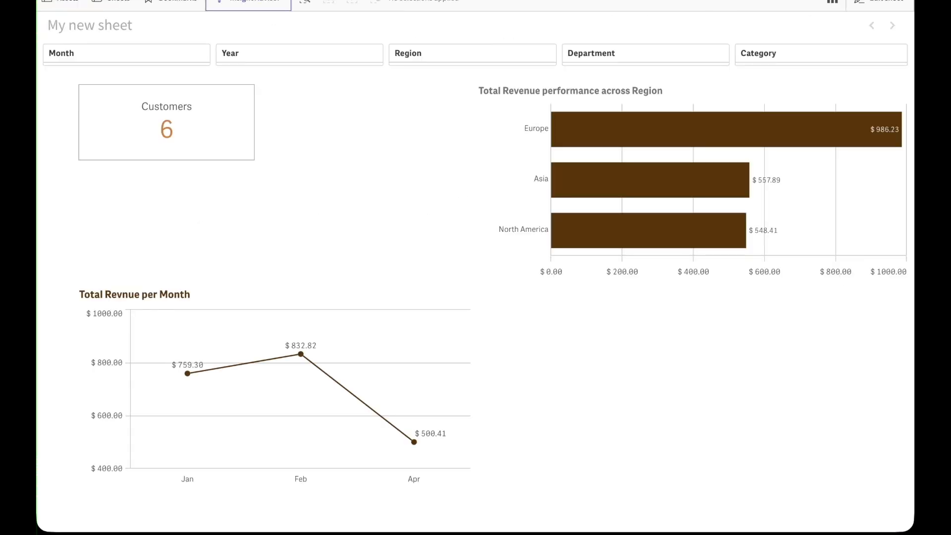
# Return to editing the sheet and add a bar chart beside the monthly revenue line chart, checking the NetSales field name in the script.
pyautogui.click(878, 3)
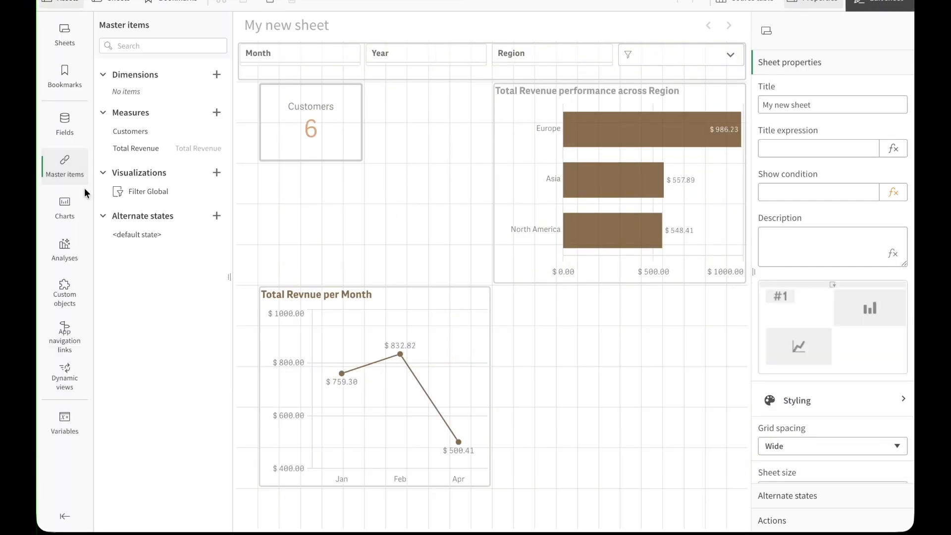
pyautogui.click(65, 208)
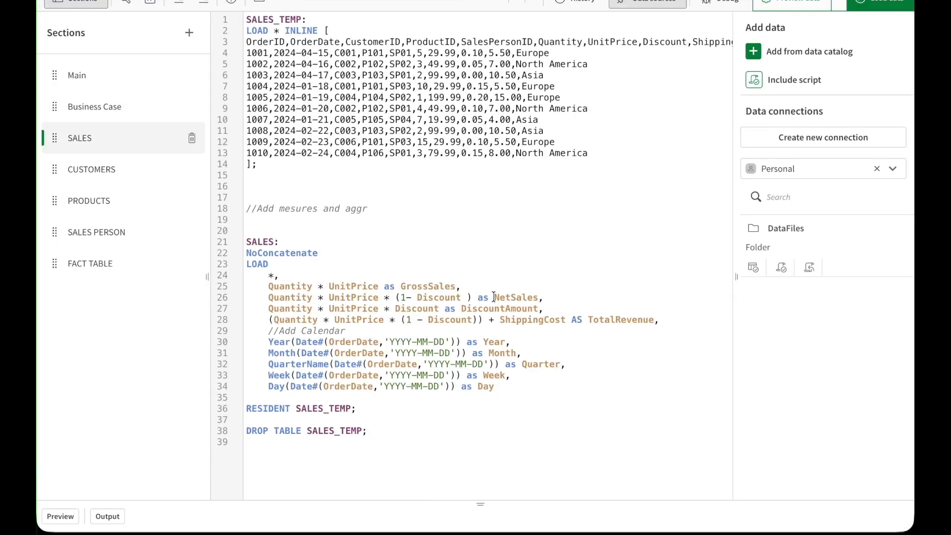
pyautogui.doubleClick(518, 296)
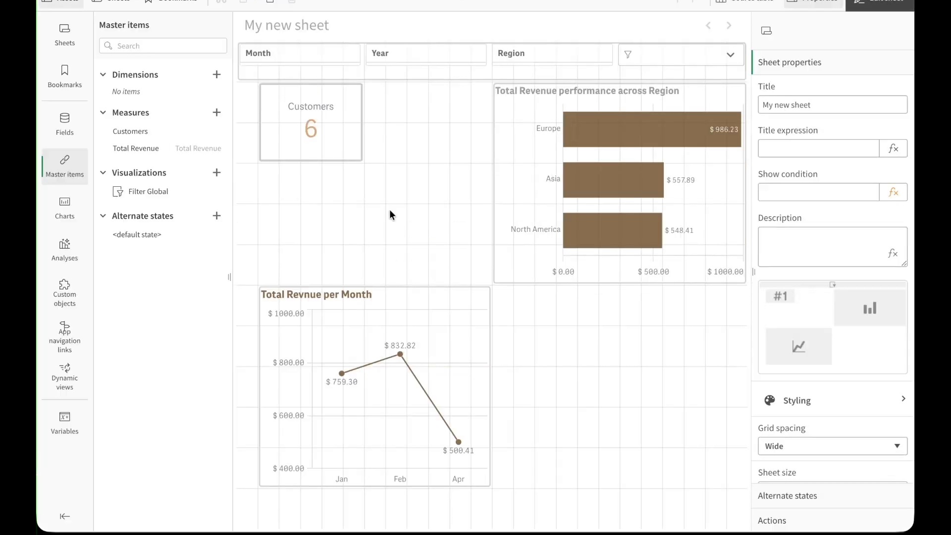
pyautogui.click(64, 208)
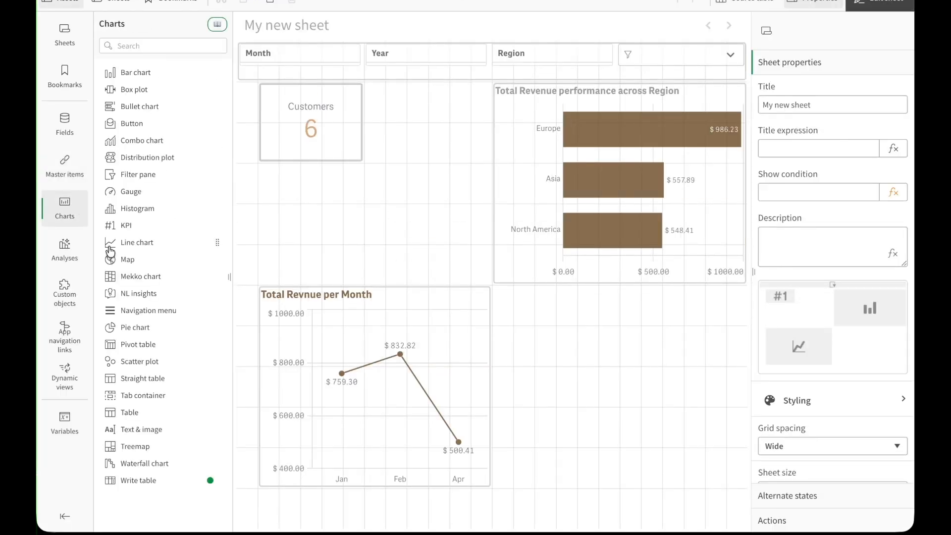
pyautogui.click(530, 333)
# Add a measure with the expression sum(NetSales) to the new bar chart.
pyautogui.click(65, 166)
pyautogui.click(832, 254)
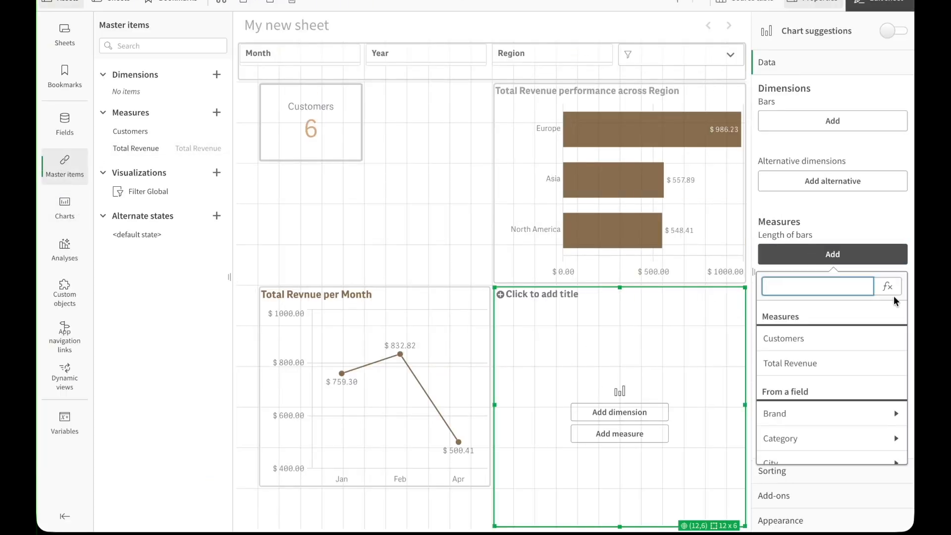
pyautogui.click(887, 286)
pyautogui.write('sum(NetSales)')
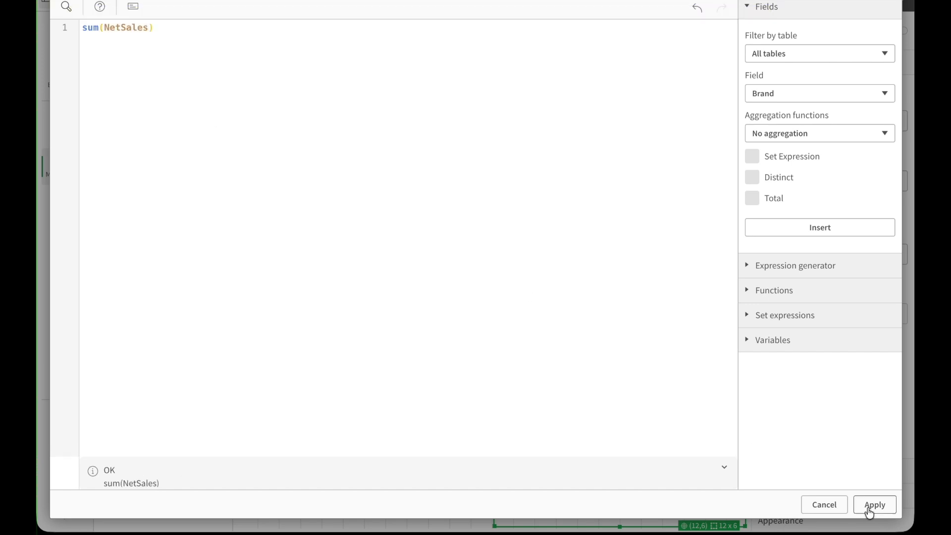
pyautogui.click(870, 513)
# Apply the sum(NetSales) expression and start a new master measure from it, named Net Sales.
pyautogui.click(816, 254)
pyautogui.scroll(-2, 814, 310)
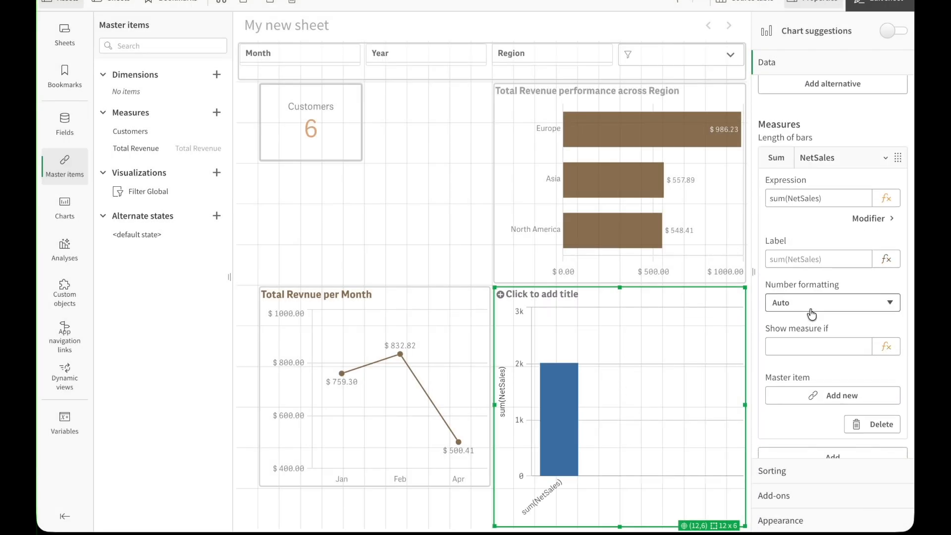
pyautogui.scroll(-2, 812, 315)
pyautogui.click(837, 389)
pyautogui.click(871, 149)
pyautogui.scroll(-3, 842, 247)
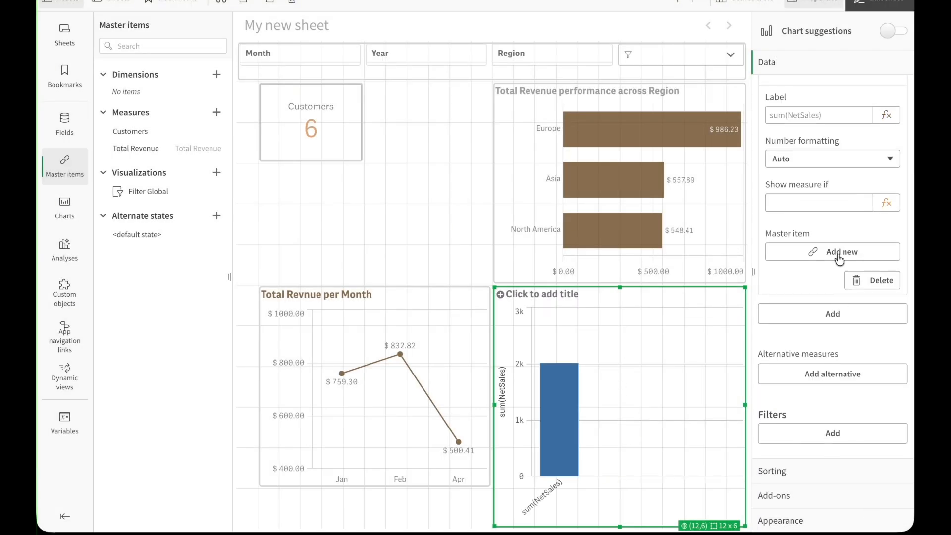
pyautogui.click(839, 253)
pyautogui.write('Net Sales')
# Give the master measure the label expression ='Net Sales' and a yellow color, and create it.
pyautogui.click(512, 137)
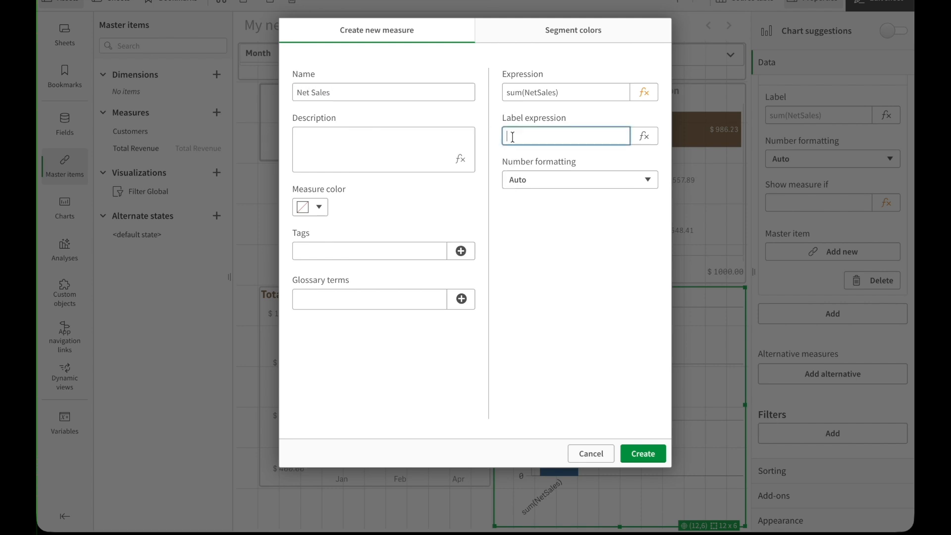
pyautogui.write("='Net Sales'")
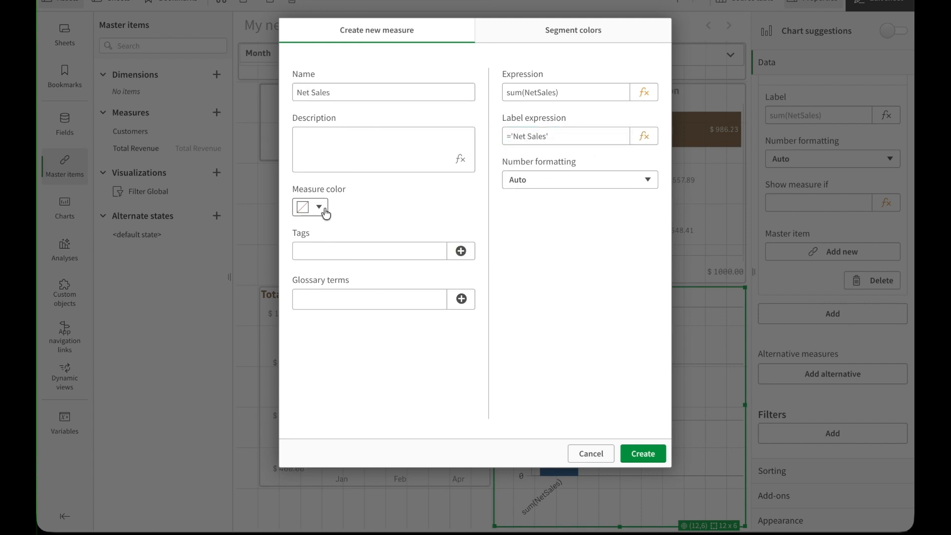
pyautogui.click(322, 209)
pyautogui.click(391, 184)
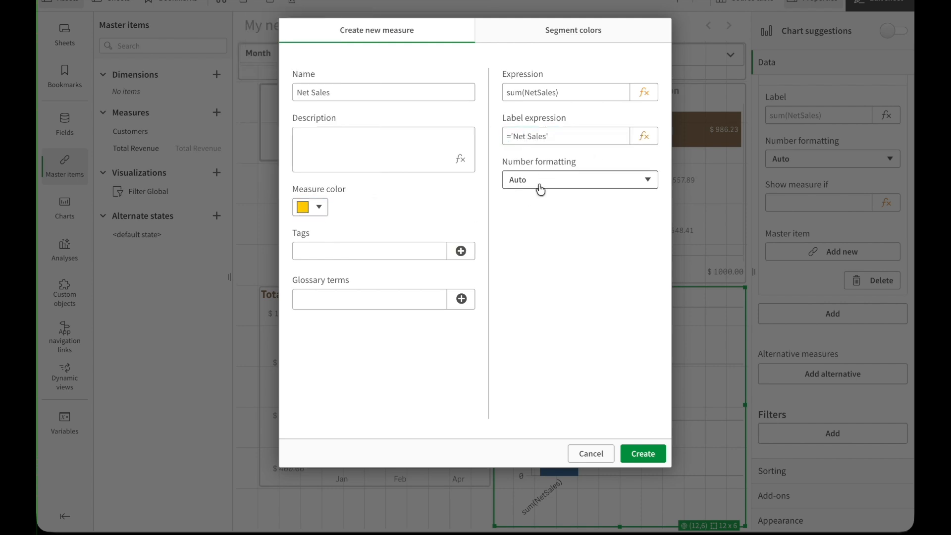
pyautogui.click(644, 459)
# Add ProductName as the dimension of the Net Sales bar chart.
pyautogui.scroll(5, 832, 199)
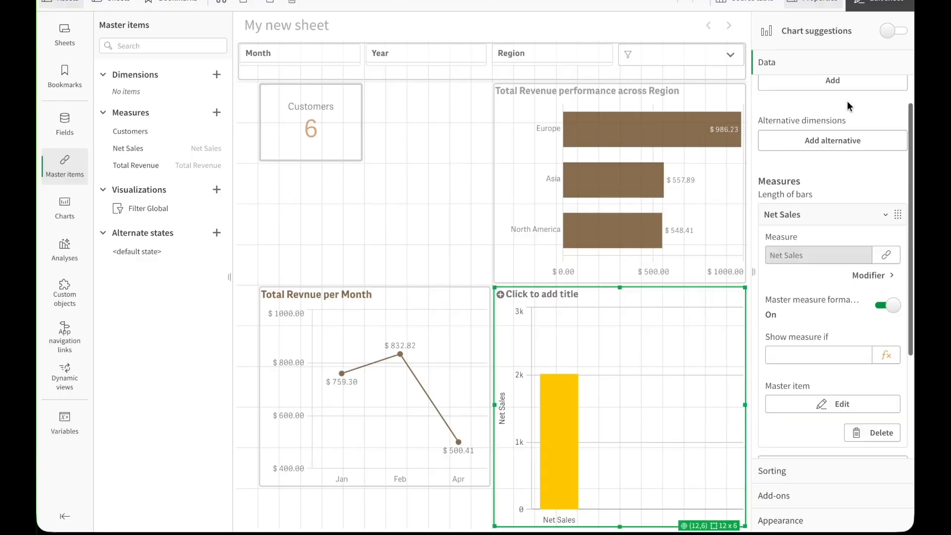
pyautogui.click(832, 79)
pyautogui.write('produ')
pyautogui.click(794, 222)
# Make the product bar chart horizontal and turn on its value labels.
pyautogui.scroll(-5, 809, 231)
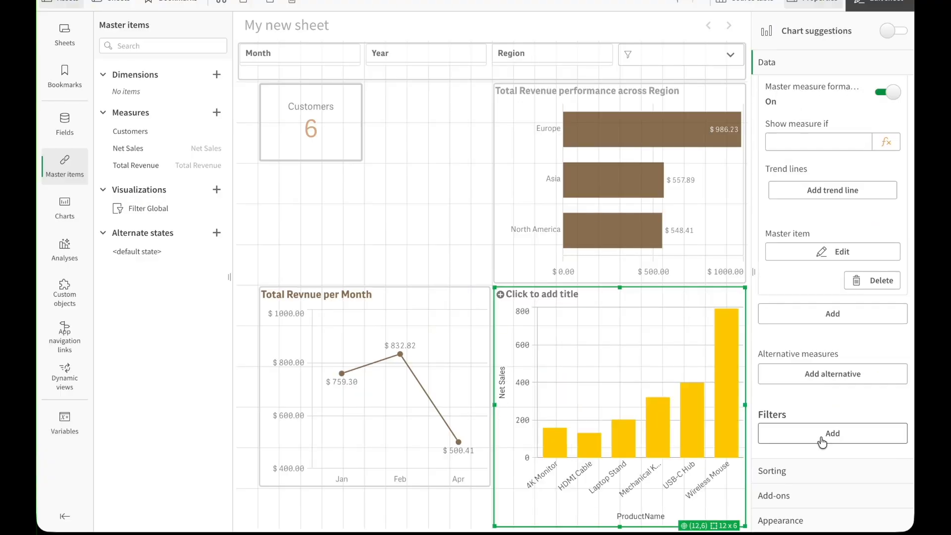
pyautogui.click(781, 520)
pyautogui.click(877, 170)
pyautogui.click(828, 231)
pyautogui.click(813, 261)
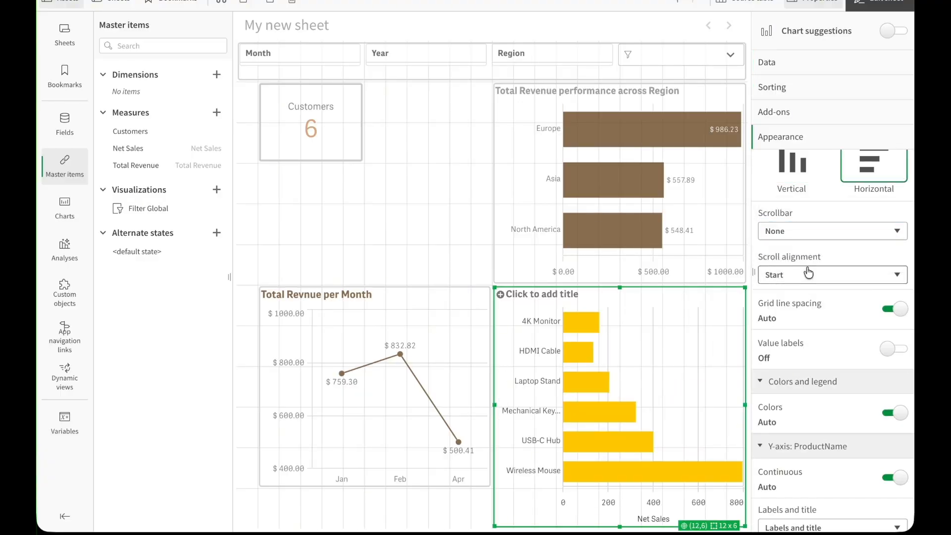
pyautogui.click(894, 349)
# Move Net Sales to the first place in the product chart's sorting order.
pyautogui.scroll(3, 812, 198)
pyautogui.click(778, 86)
pyautogui.moveTo(821, 126)
pyautogui.mouseDown()
pyautogui.moveTo(813, 136)
pyautogui.moveTo(813, 111)
pyautogui.mouseUp()
# Set both the Net Sales axis and the ProductName axis of the product chart to Labels only.
pyautogui.click(781, 520)
pyautogui.scroll(-9, 826, 431)
pyautogui.click(811, 365)
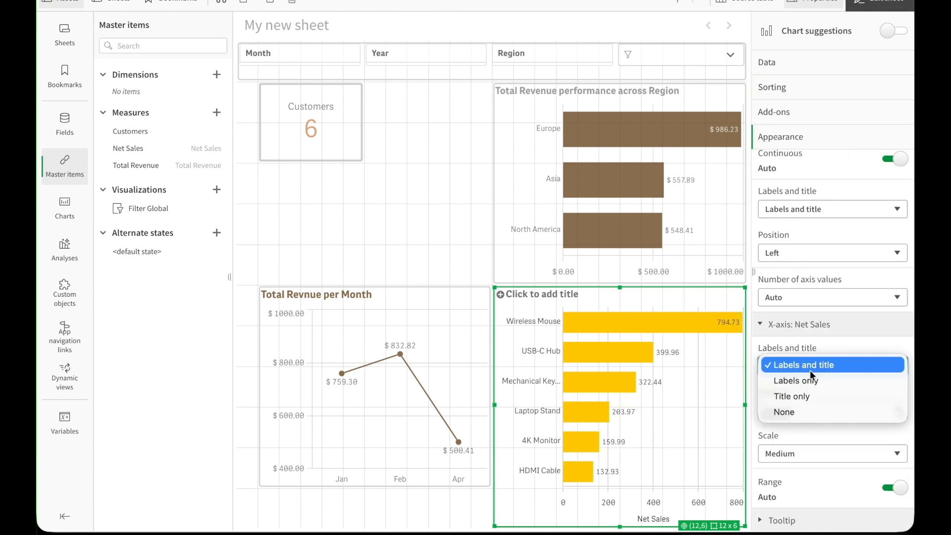
pyautogui.click(810, 380)
pyautogui.scroll(4, 806, 364)
pyautogui.scroll(-2, 805, 361)
pyautogui.click(803, 314)
pyautogui.click(802, 329)
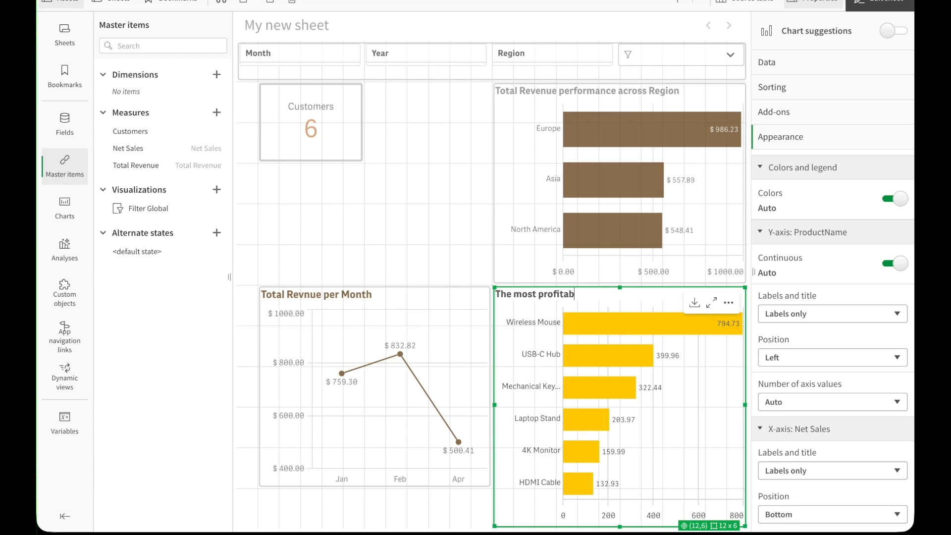
# Title the product chart "The best-selling products".
pyautogui.write('duct')
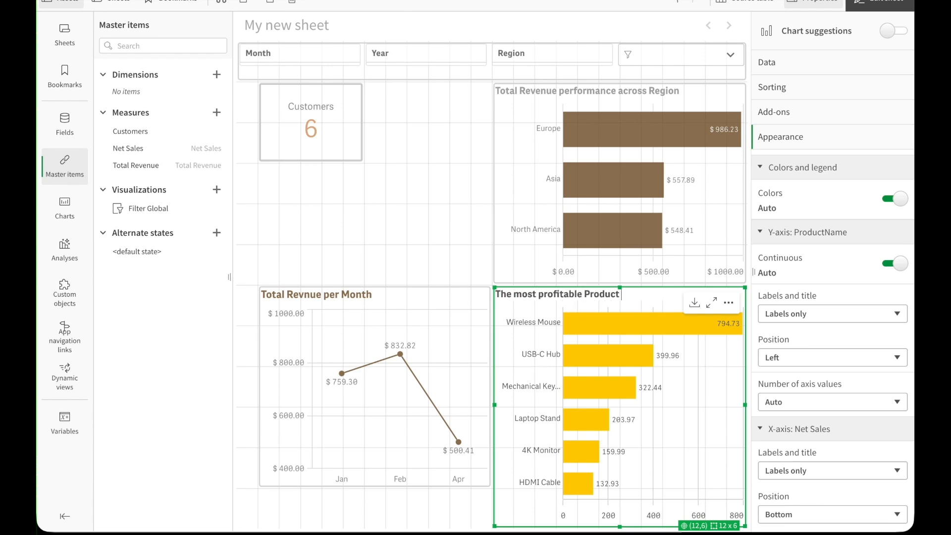
pyautogui.tripleClick(589, 295)
pyautogui.write('The best')
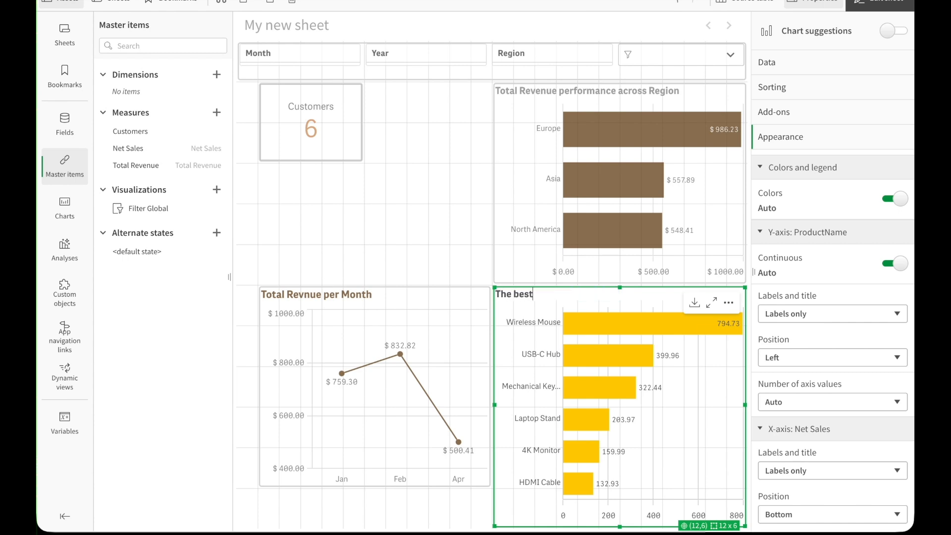
pyautogui.write('-selling products')
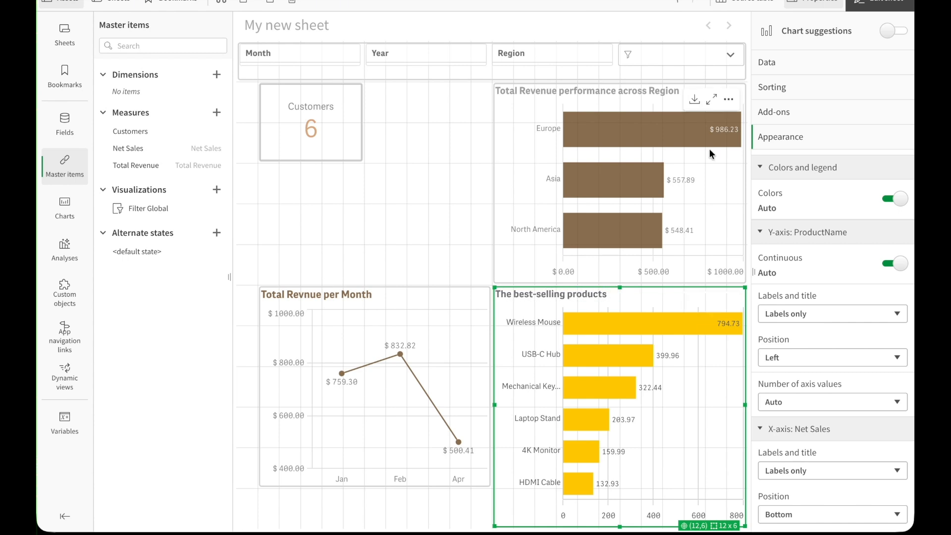
# Shorten the best-selling products chart to five grid rows, and narrow it and the regional revenue chart from their left edges.
pyautogui.click(880, 5)
pyautogui.click(879, 5)
pyautogui.moveTo(620, 527); pyautogui.dragTo(620, 488)
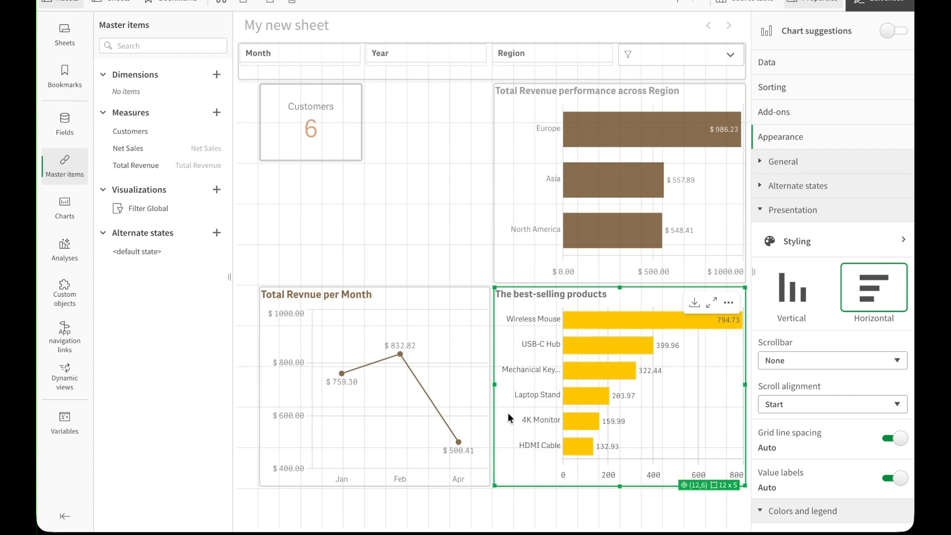
pyautogui.moveTo(494, 388); pyautogui.dragTo(516, 388)
pyautogui.click(531, 248)
pyautogui.moveTo(494, 181); pyautogui.dragTo(518, 185)
pyautogui.click(491, 248)
# Choose a finer grid spacing for the sheet and resize the regional revenue chart to 16 x 6 cells.
pyautogui.click(824, 446)
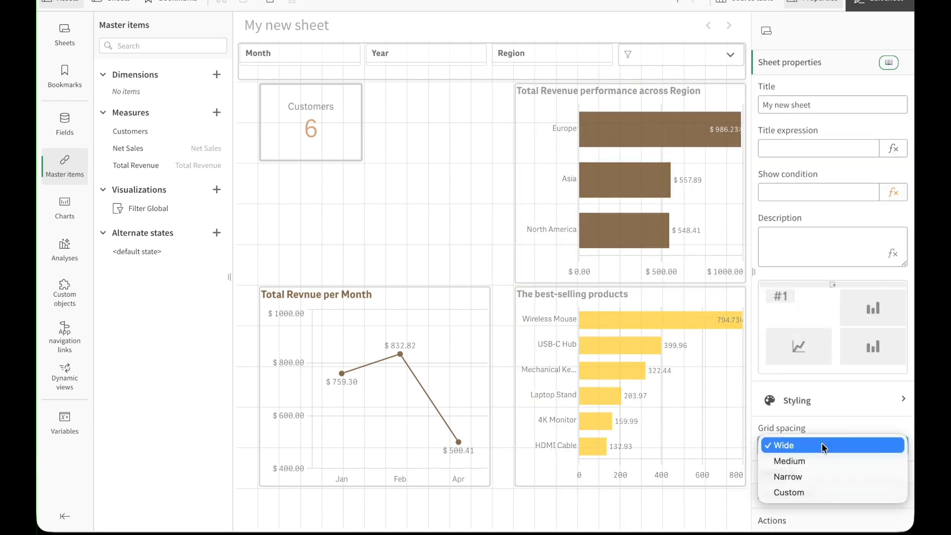
pyautogui.click(793, 473)
pyautogui.scroll(-2, 813, 396)
pyautogui.click(630, 283)
pyautogui.moveTo(630, 283); pyautogui.dragTo(633, 262)
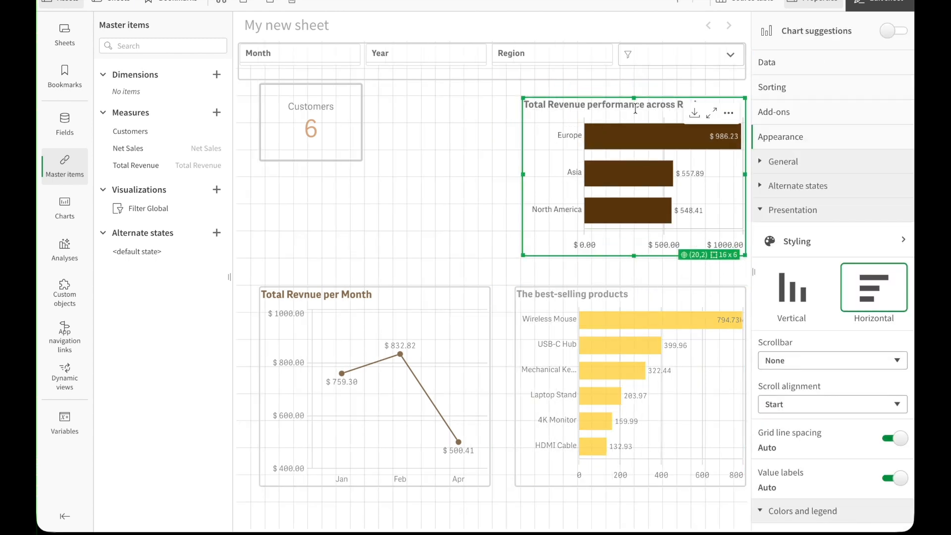
# Reduce the filter pane's height, and extend the regional revenue and best-selling products charts leftwards to 17 cells wide.
pyautogui.click(526, 78)
pyautogui.moveTo(744, 79); pyautogui.dragTo(743, 65)
pyautogui.click(559, 182)
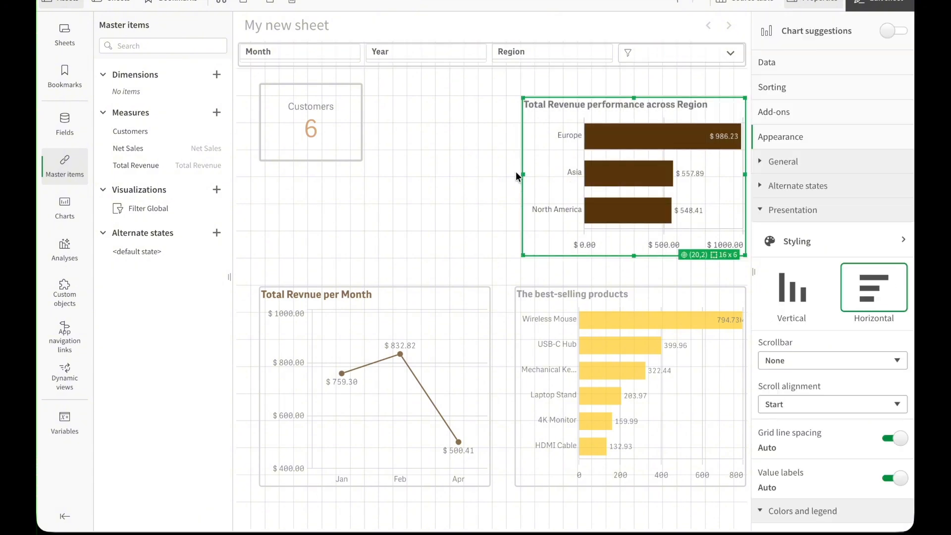
pyautogui.moveTo(521, 176); pyautogui.dragTo(508, 178)
pyautogui.click(532, 379)
pyautogui.moveTo(516, 386); pyautogui.dragTo(507, 386)
# Resize the monthly revenue line chart to 16 x 7 cells, level with the best-selling products chart, and preview the sheet.
pyautogui.click(446, 450)
pyautogui.moveTo(375, 478); pyautogui.dragTo(377, 471)
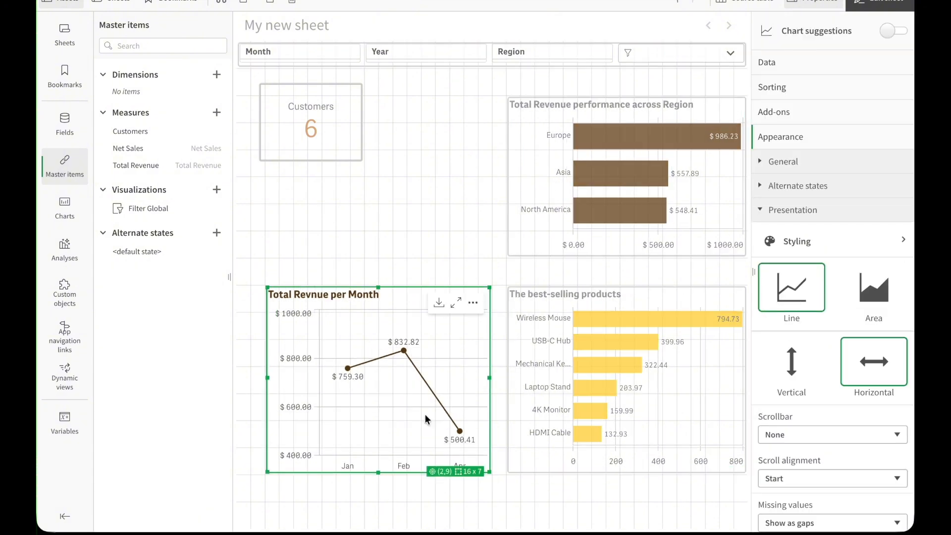
pyautogui.click(414, 253)
pyautogui.click(573, 321)
pyautogui.click(881, 2)
pyautogui.click(881, 2)
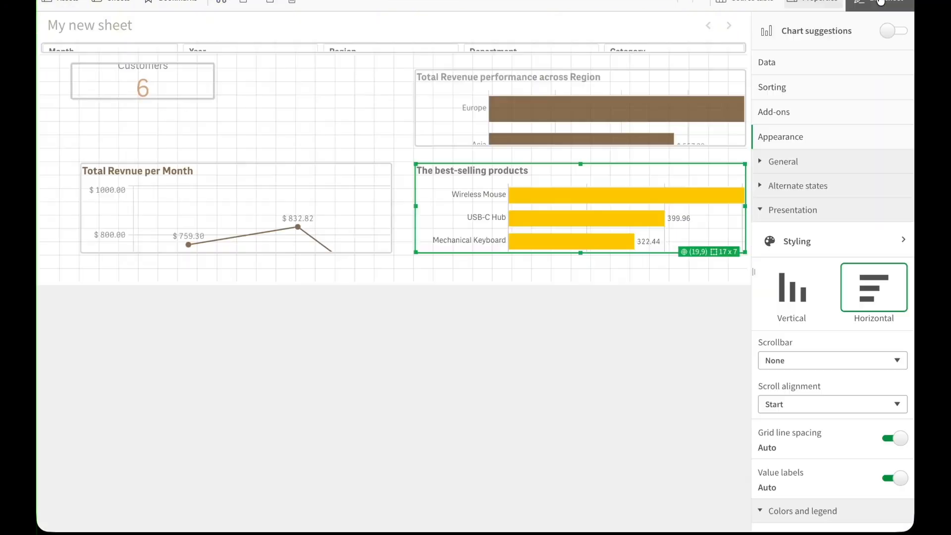
# Enlarge the Customers KPI to 16 x 6 cells and style its title in bold dark brown.
pyautogui.click(353, 138)
pyautogui.moveTo(362, 160); pyautogui.dragTo(491, 259)
pyautogui.click(802, 215)
pyautogui.click(839, 63)
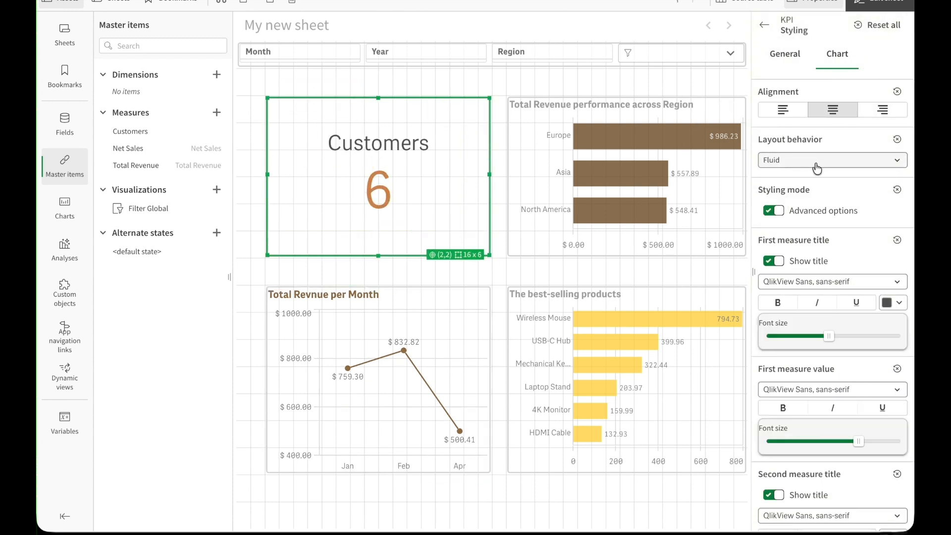
pyautogui.scroll(-2, 843, 198)
pyautogui.click(893, 216)
pyautogui.click(872, 385)
pyautogui.click(778, 216)
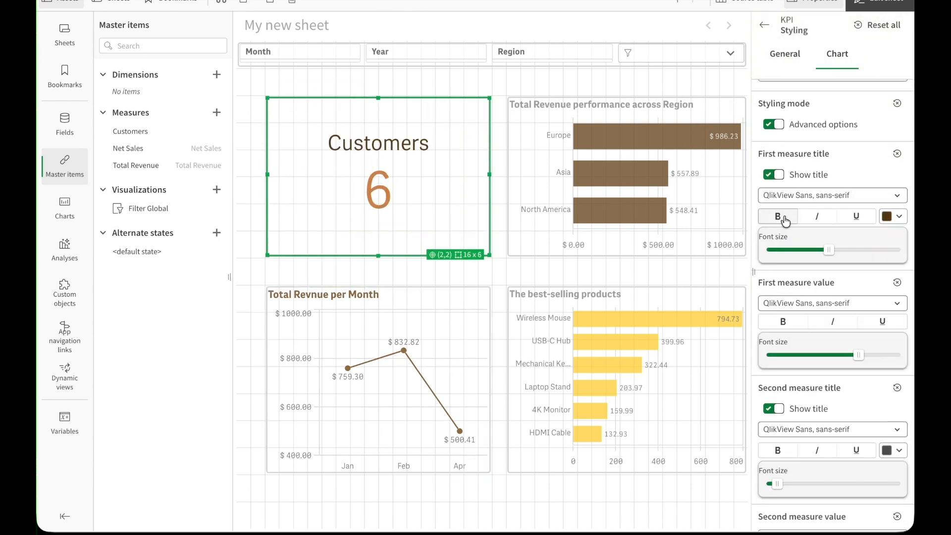
pyautogui.click(875, 6)
pyautogui.click(857, 11)
# Set the title color of the Total Revenue performance across Region chart to dark brown.
pyautogui.click(654, 153)
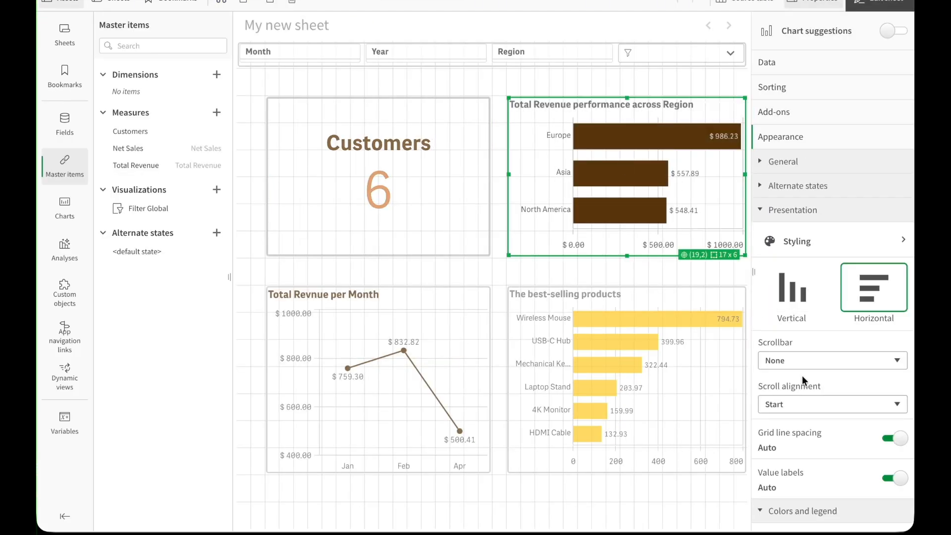
pyautogui.scroll(-2, 803, 382)
pyautogui.click(803, 157)
pyautogui.click(893, 133)
pyautogui.click(872, 301)
# Set the title color of the best-selling products chart to dark brown and finish editing the sheet.
pyautogui.click(659, 342)
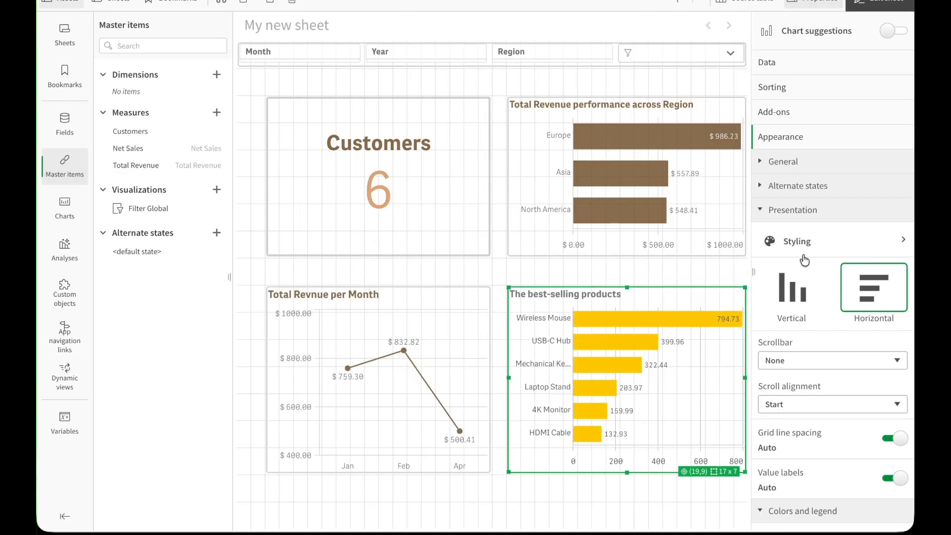
pyautogui.click(803, 250)
pyautogui.click(842, 60)
pyautogui.click(787, 57)
pyautogui.click(895, 134)
pyautogui.click(873, 305)
pyautogui.click(857, 7)
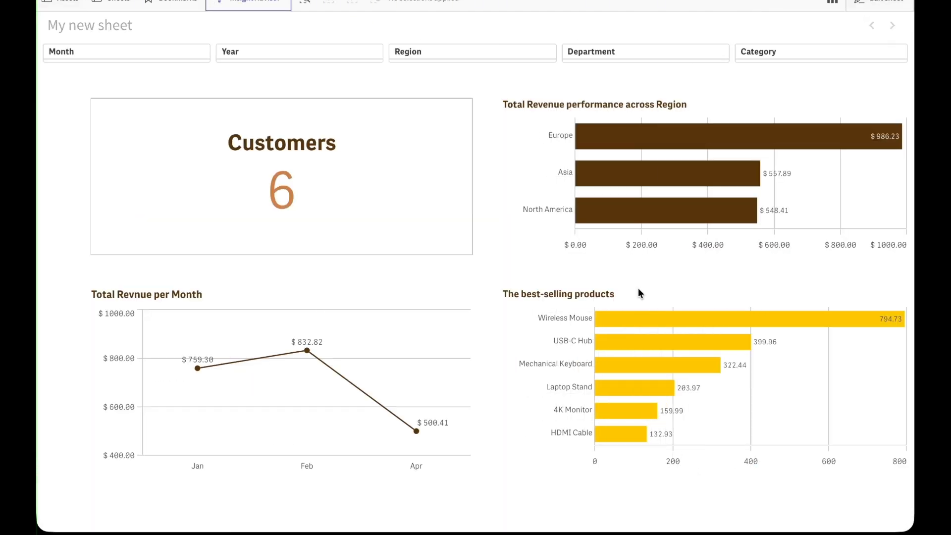
pyautogui.click(865, 7)
pyautogui.click(632, 223)
pyautogui.scroll(-3, 817, 364)
pyautogui.click(872, 4)
# Look through the Year, Region, Department and Category filters on the finished sheet, toggling Asia on and off.
pyautogui.click(260, 55)
pyautogui.click(439, 55)
pyautogui.click(433, 129)
pyautogui.click(433, 128)
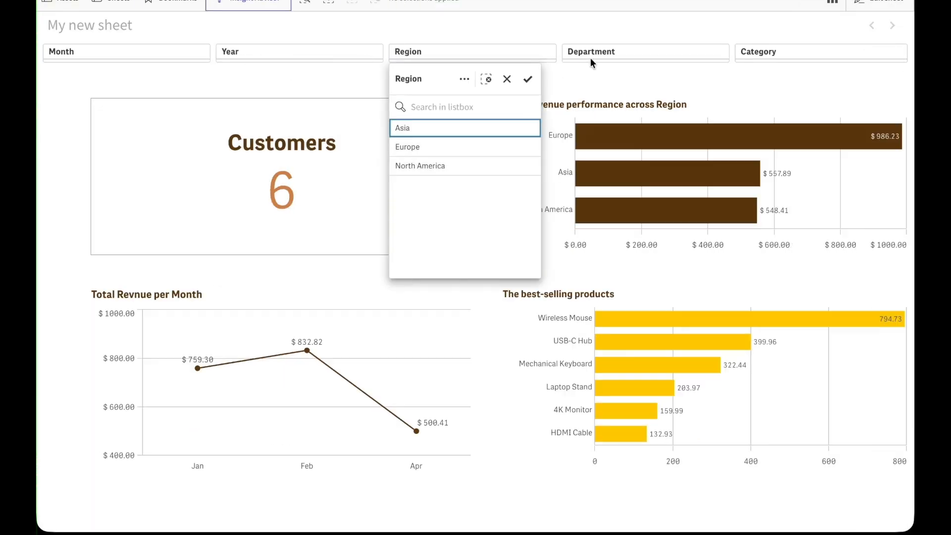
pyautogui.click(639, 54)
pyautogui.click(770, 55)
pyautogui.click(322, 112)
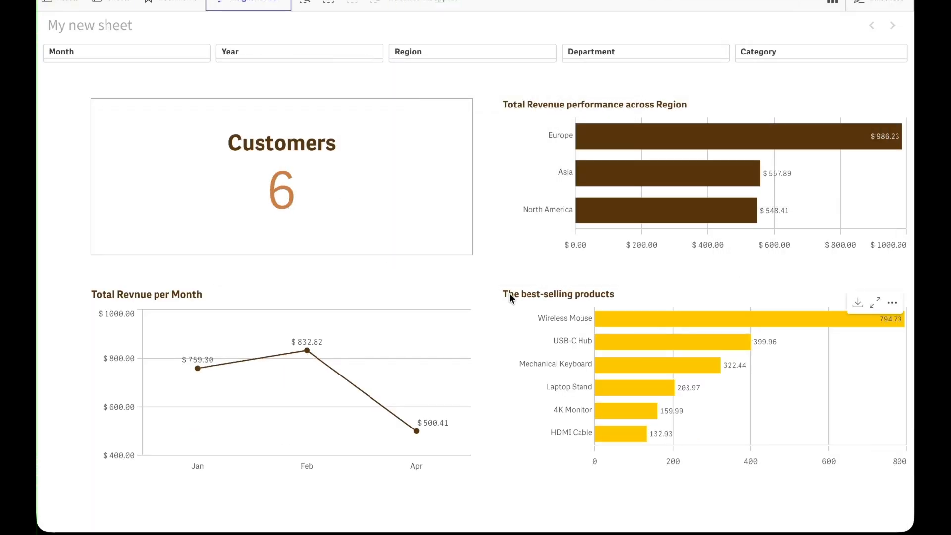